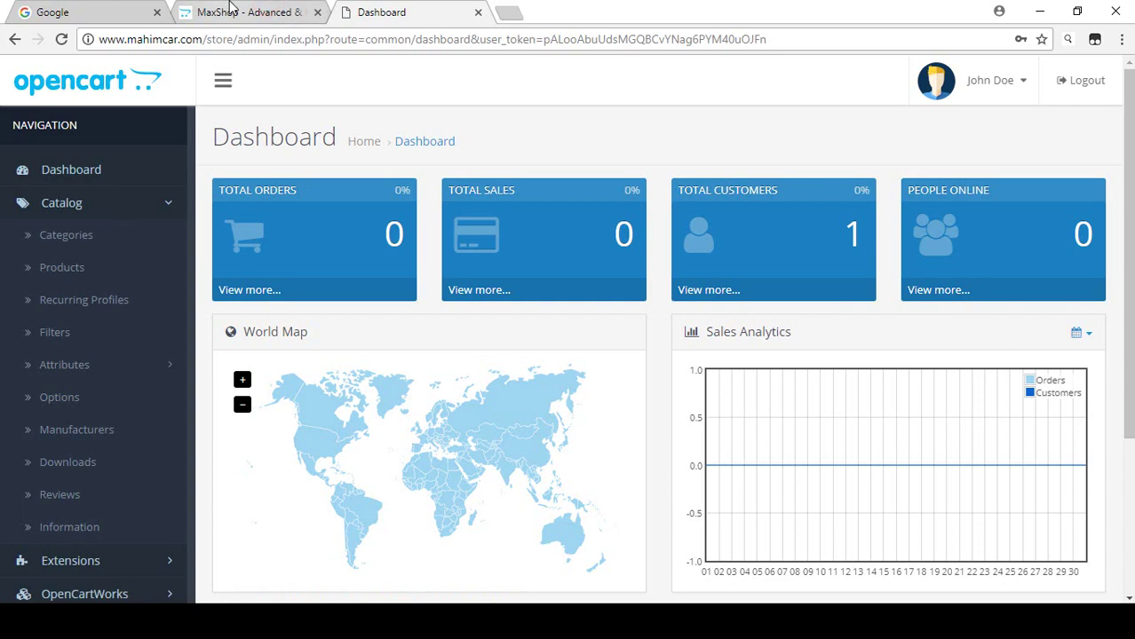
Step: Examine the MaxShop storefront home page, including the category sidebar and the Hot Deals and Electronics product sections
{"action": "mouse_move", "coordinate": [490, 139]}
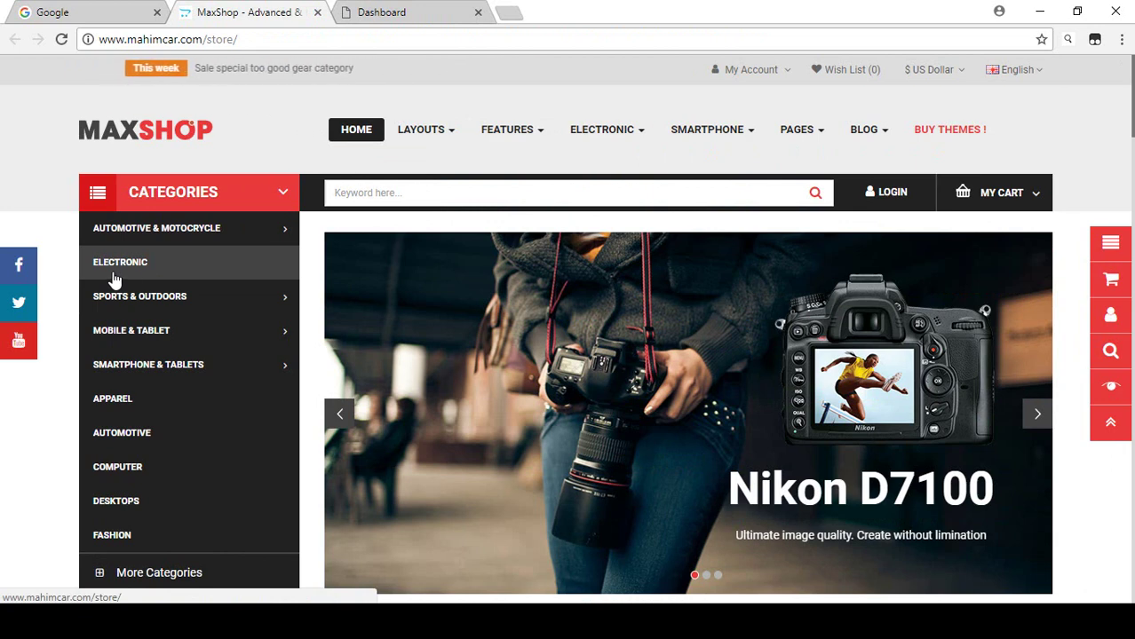
{"action": "mouse_move", "coordinate": [279, 299]}
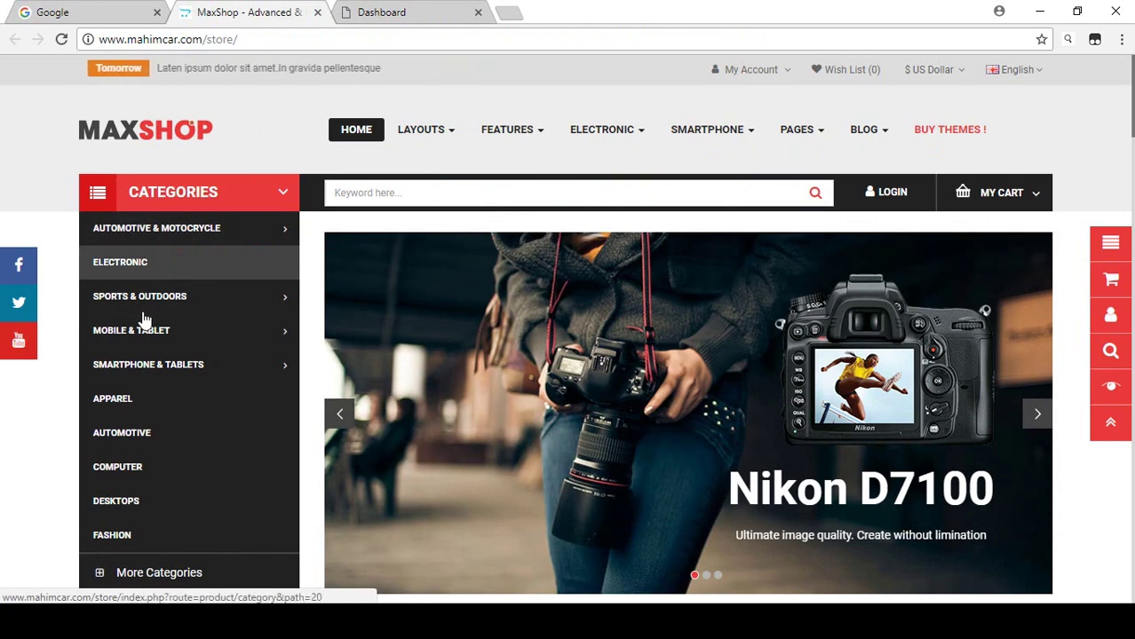
{"action": "mouse_move", "coordinate": [211, 301]}
{"action": "mouse_move", "coordinate": [213, 328]}
{"action": "scroll", "coordinate": [213, 328], "scroll_direction": "down", "scroll_amount": 1}
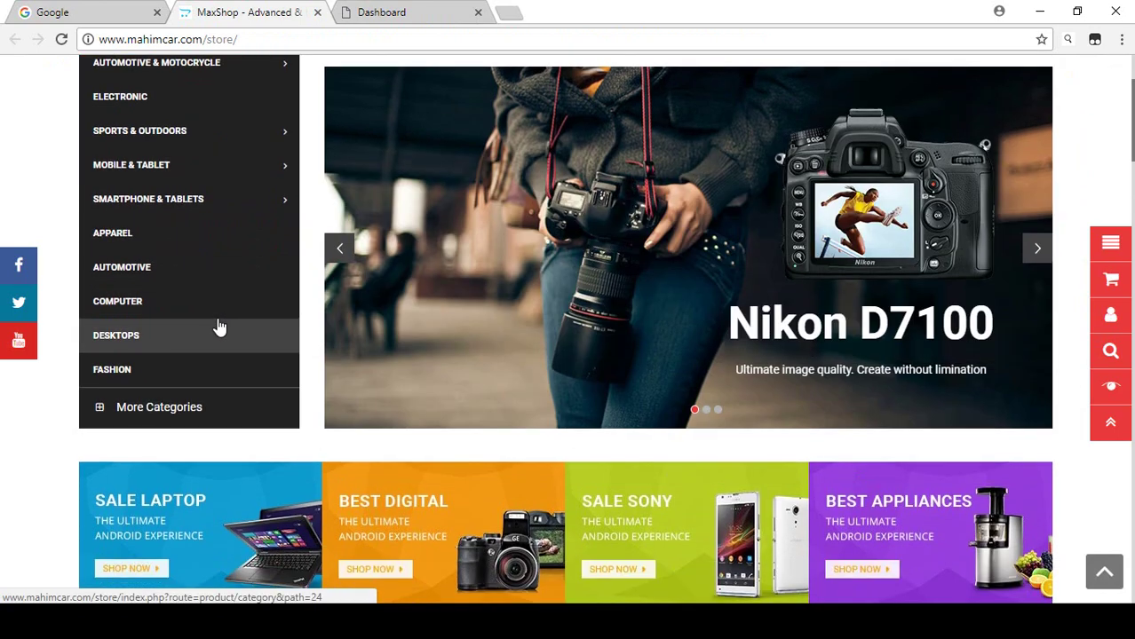
{"action": "scroll", "coordinate": [213, 328], "scroll_direction": "up", "scroll_amount": 1}
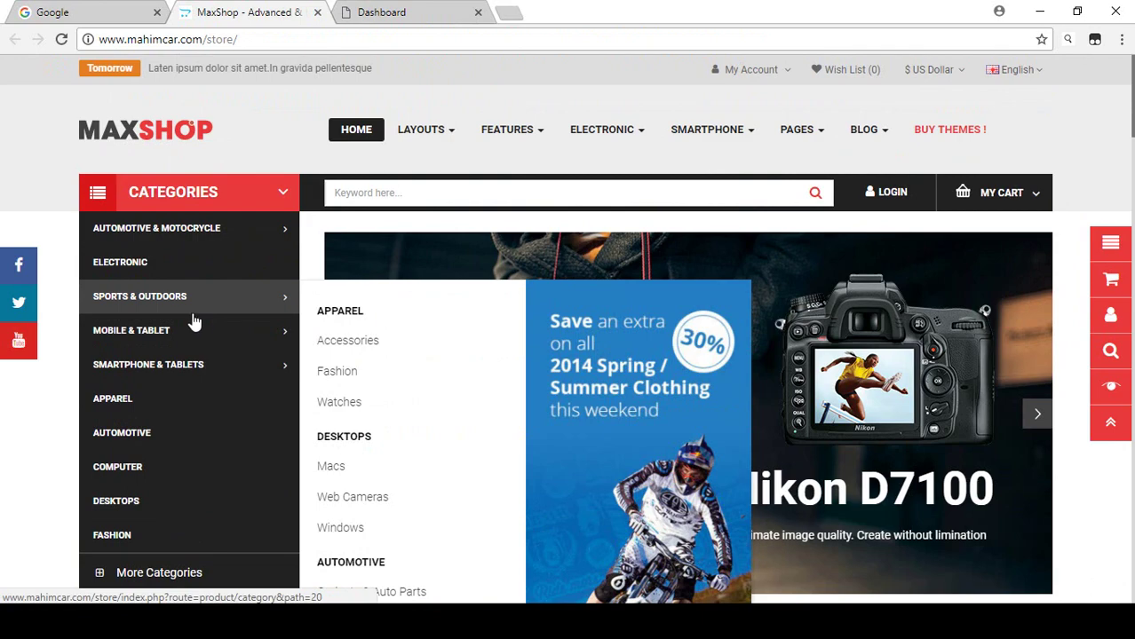
{"action": "mouse_move", "coordinate": [82, 364]}
{"action": "scroll", "coordinate": [76, 364], "scroll_direction": "down", "scroll_amount": 1}
{"action": "scroll", "coordinate": [73, 364], "scroll_direction": "down", "scroll_amount": 10}
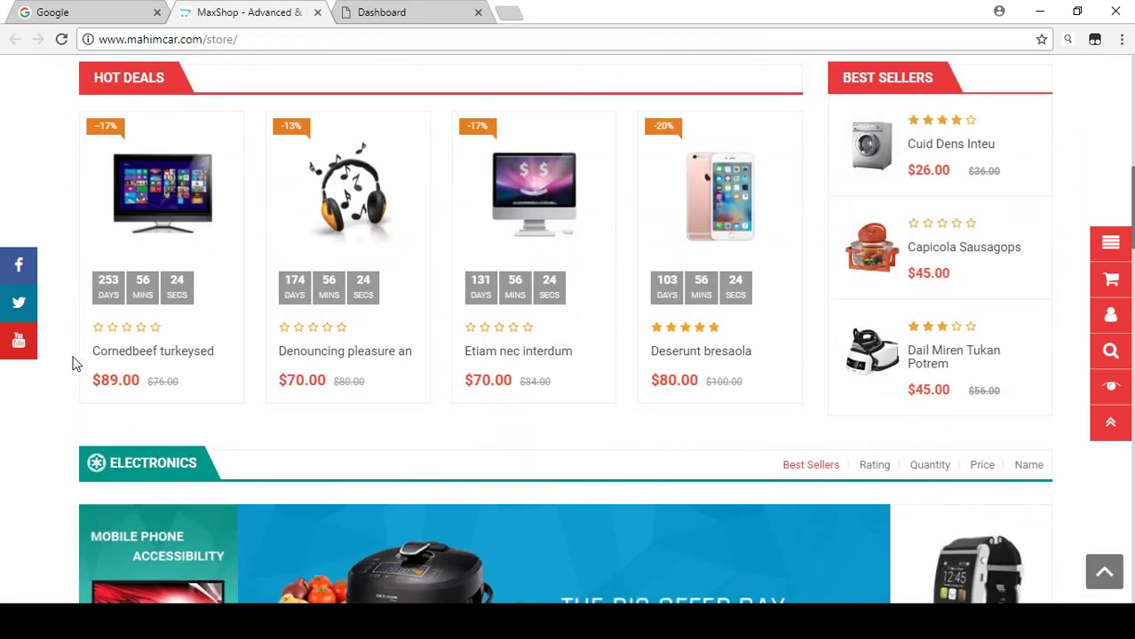
{"action": "scroll", "coordinate": [73, 364], "scroll_direction": "down", "scroll_amount": 1}
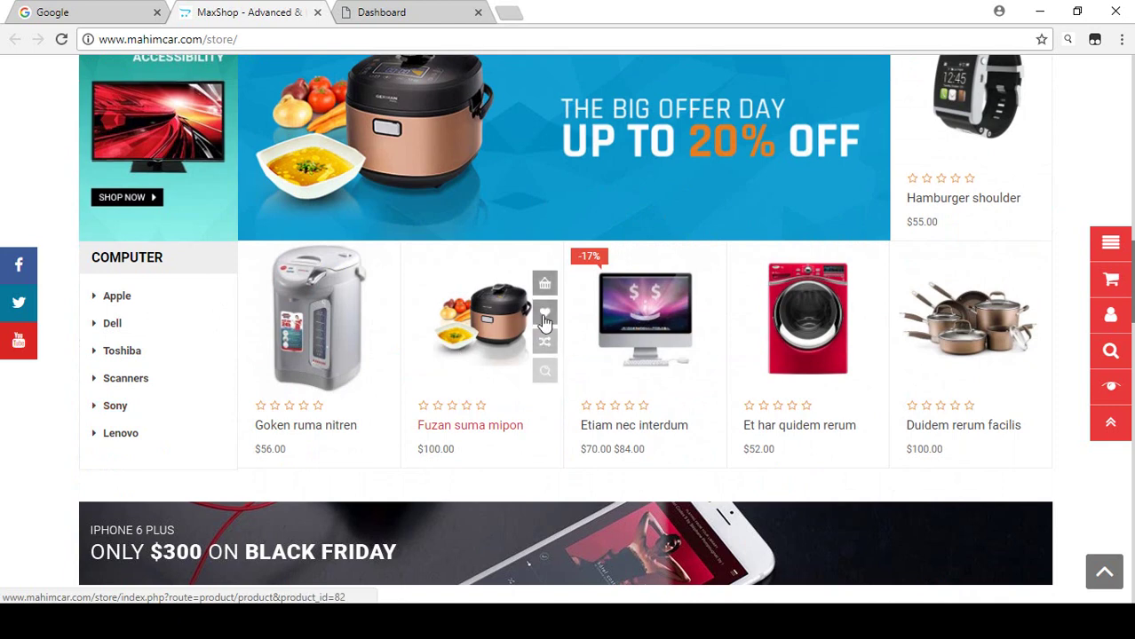
Step: Open the category list in the OpenCart admin and look through the existing categories and subcategories
{"action": "left_click", "coordinate": [374, 12]}
{"action": "left_click", "coordinate": [76, 236]}
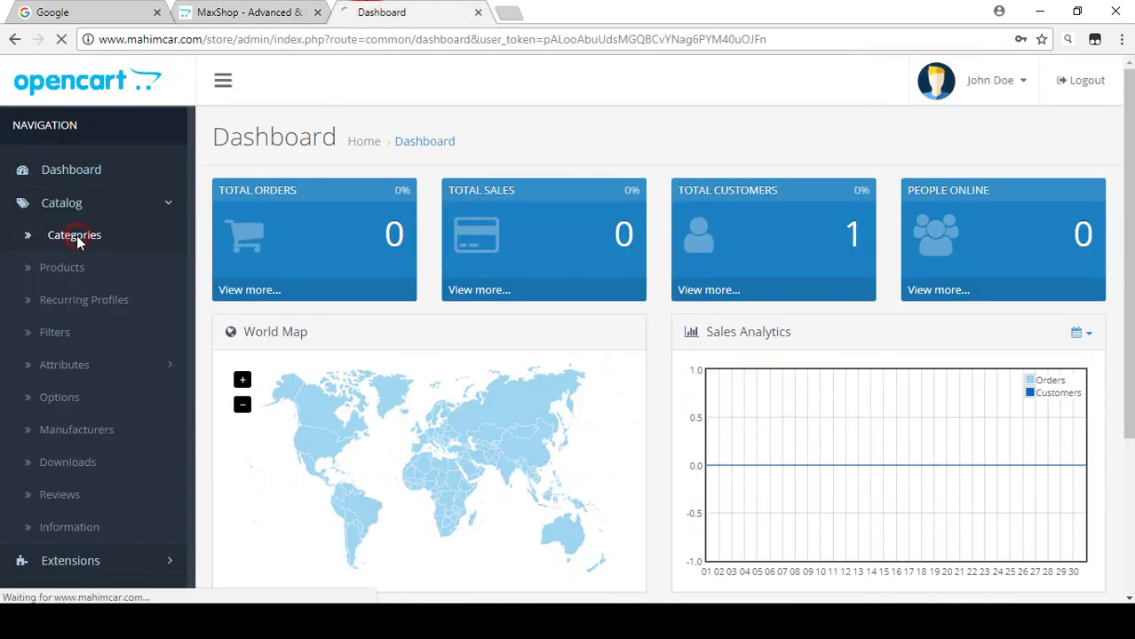
{"action": "scroll", "coordinate": [477, 239], "scroll_direction": "down", "scroll_amount": 7}
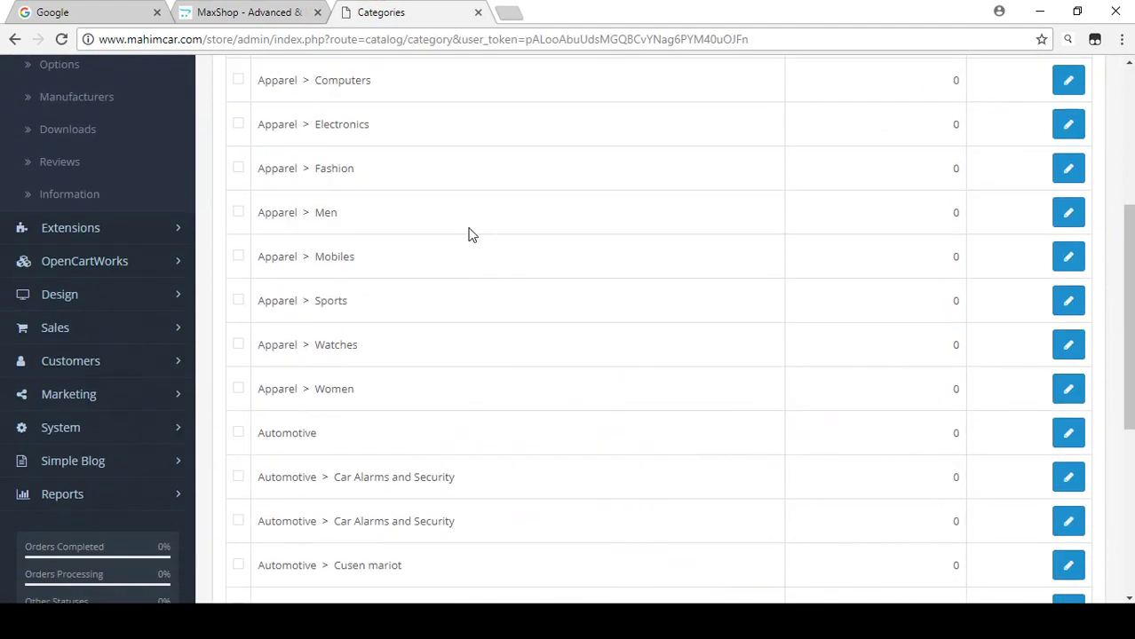
{"action": "scroll", "coordinate": [370, 356], "scroll_direction": "up", "scroll_amount": 7}
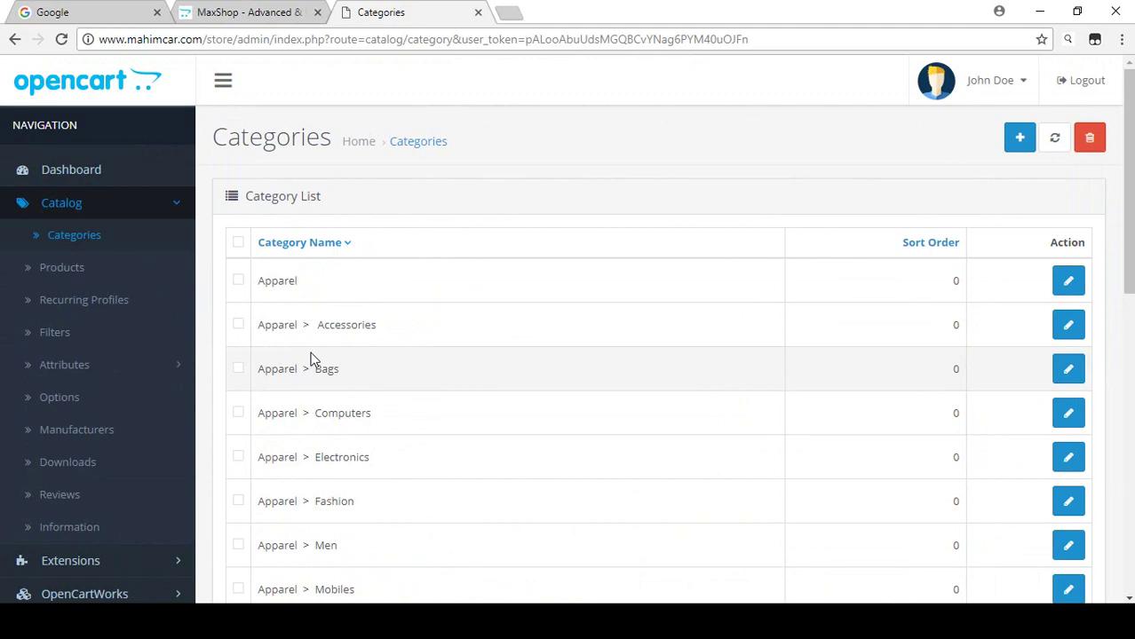
Step: Compare the storefront's main navigation categories, including the Electronic submenu, with the admin category list
{"action": "key", "text": "ctrl+shift+Tab"}
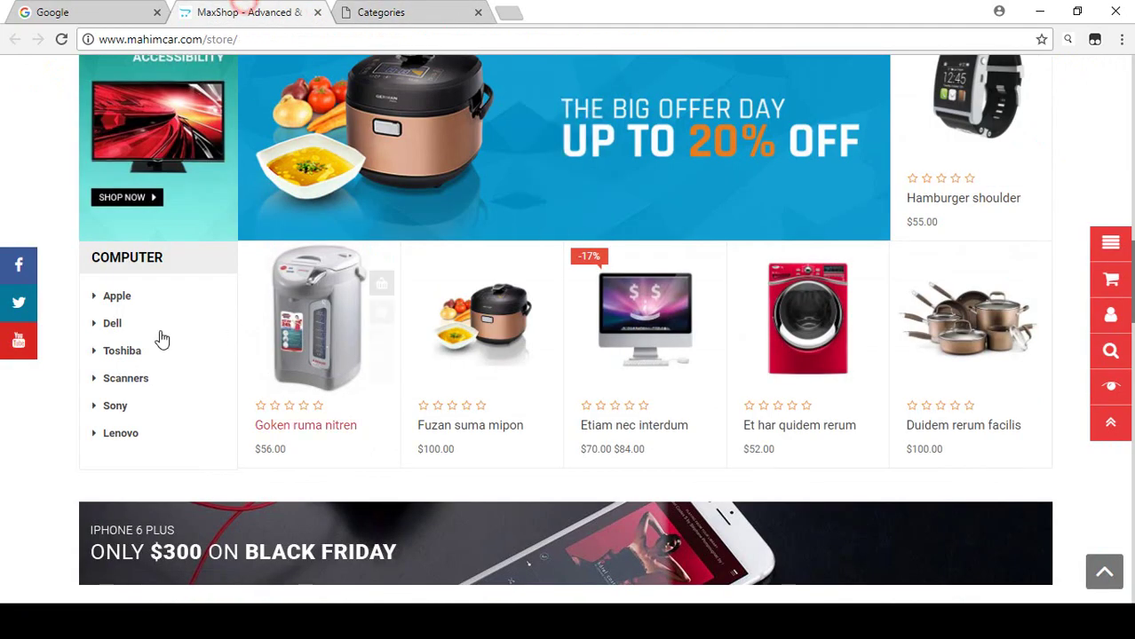
{"action": "scroll", "coordinate": [260, 327], "scroll_direction": "up", "scroll_amount": 10}
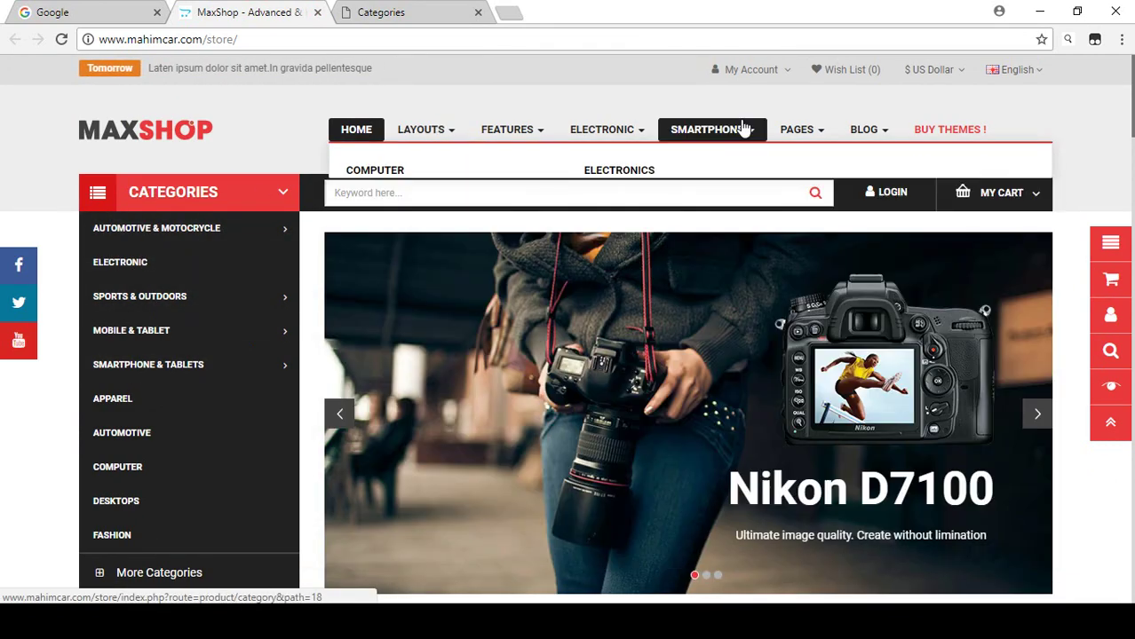
{"action": "mouse_move", "coordinate": [627, 128]}
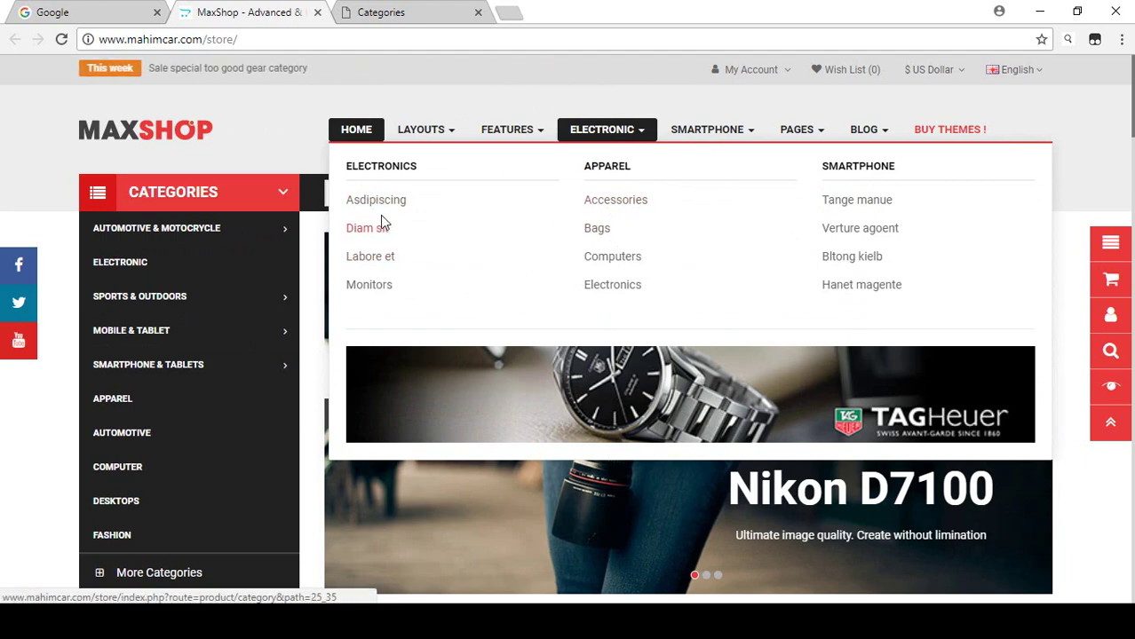
{"action": "left_click", "coordinate": [402, 11]}
{"action": "scroll", "coordinate": [447, 311], "scroll_direction": "down", "scroll_amount": 3}
{"action": "scroll", "coordinate": [447, 310], "scroll_direction": "up", "scroll_amount": 3}
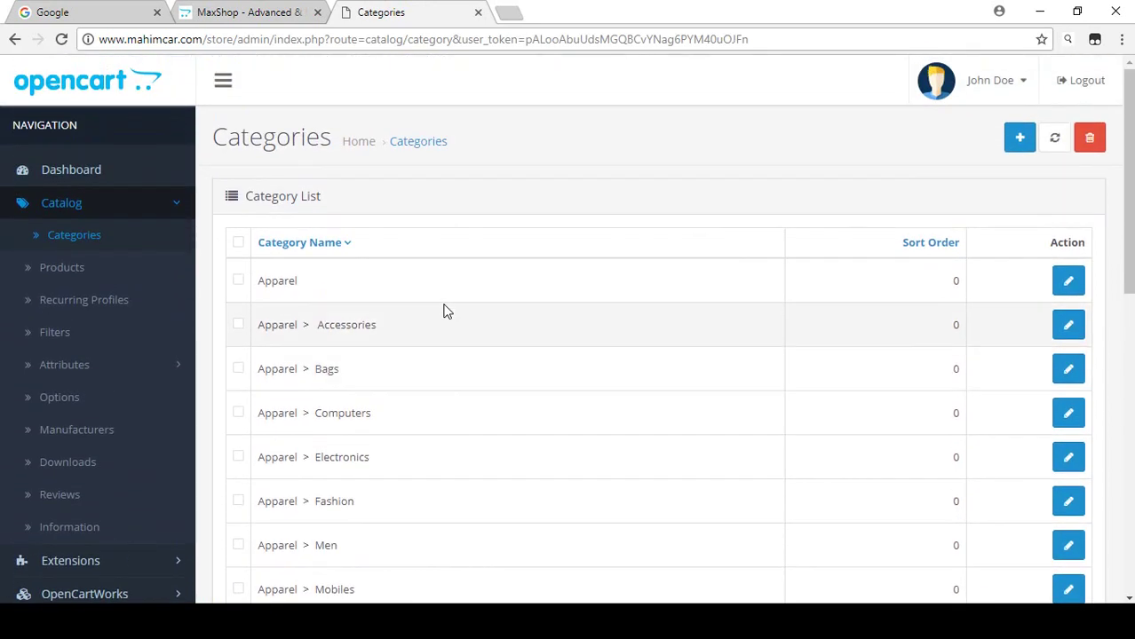
Step: Open a blank category form and examine its Arabic and English language sections and general fields
{"action": "left_click", "coordinate": [1020, 141]}
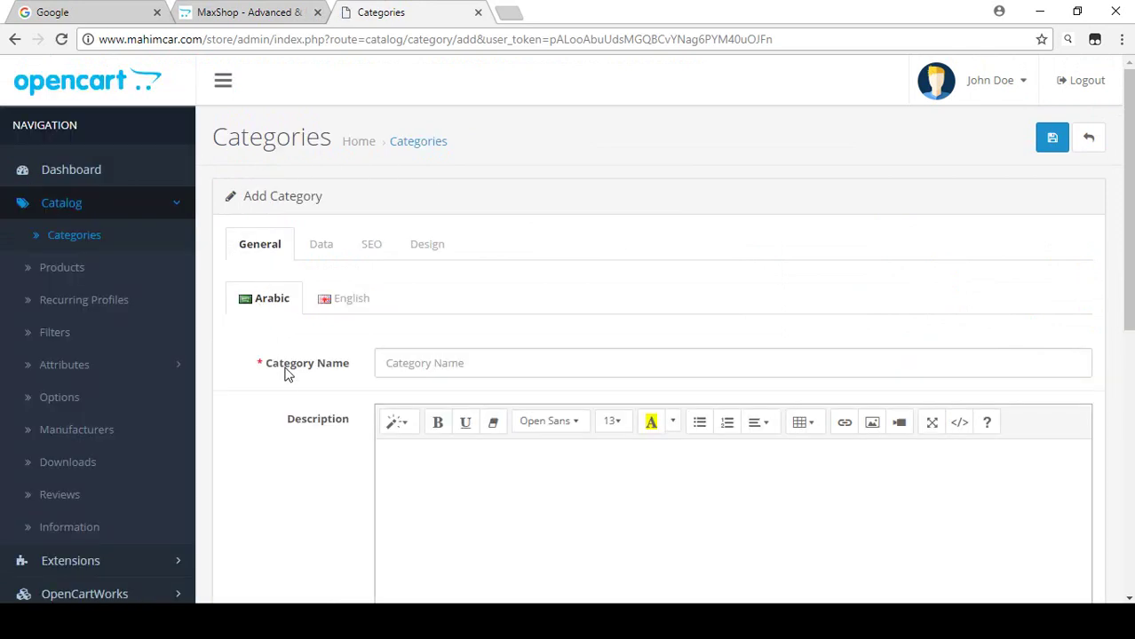
{"action": "left_click", "coordinate": [429, 375]}
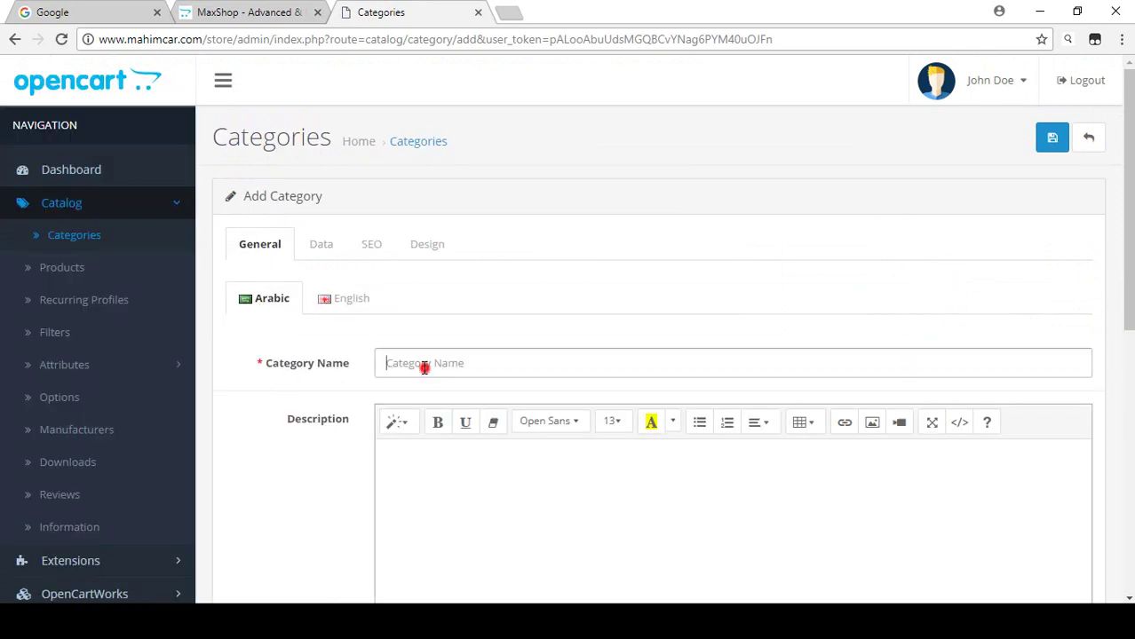
{"action": "left_click", "coordinate": [325, 300]}
{"action": "left_click", "coordinate": [275, 298]}
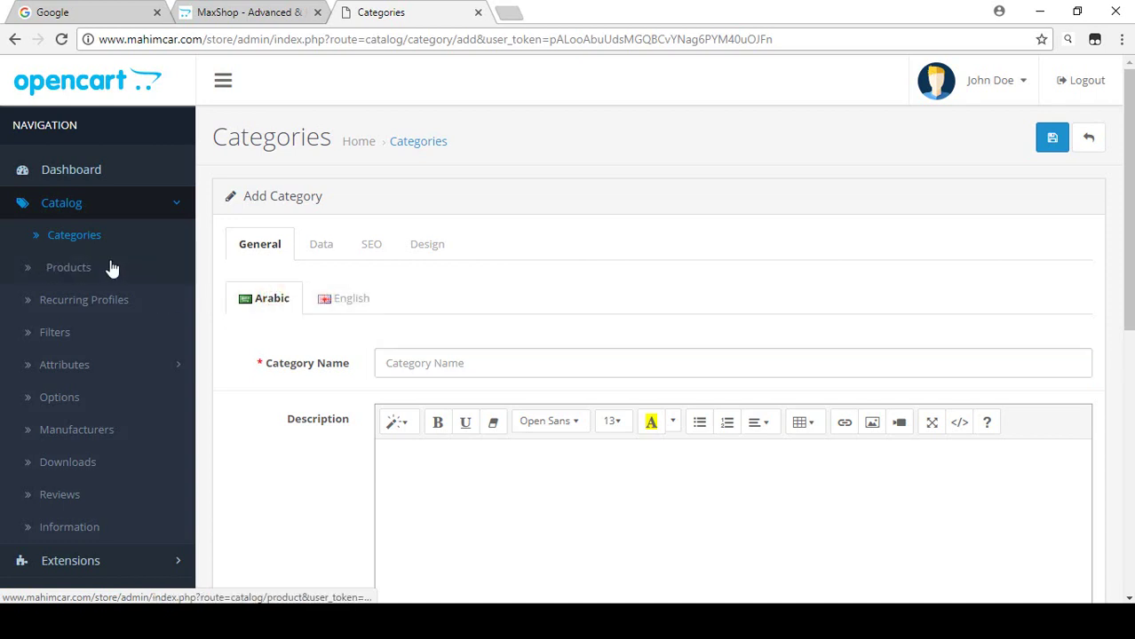
{"action": "scroll", "coordinate": [152, 324], "scroll_direction": "down", "scroll_amount": 4}
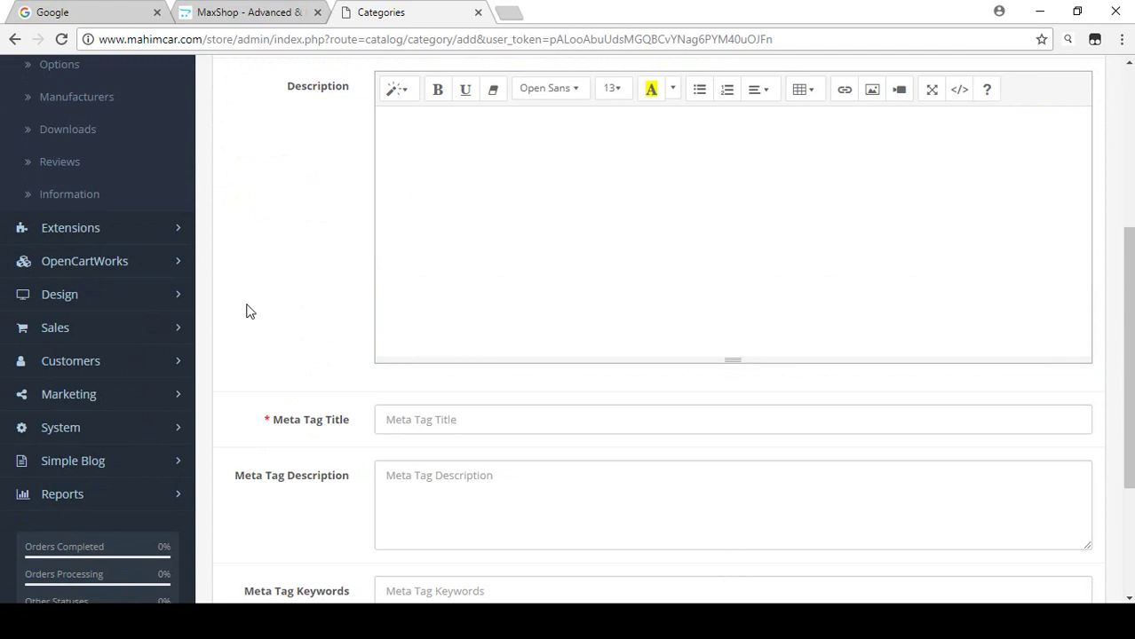
{"action": "scroll", "coordinate": [250, 310], "scroll_direction": "up", "scroll_amount": 3}
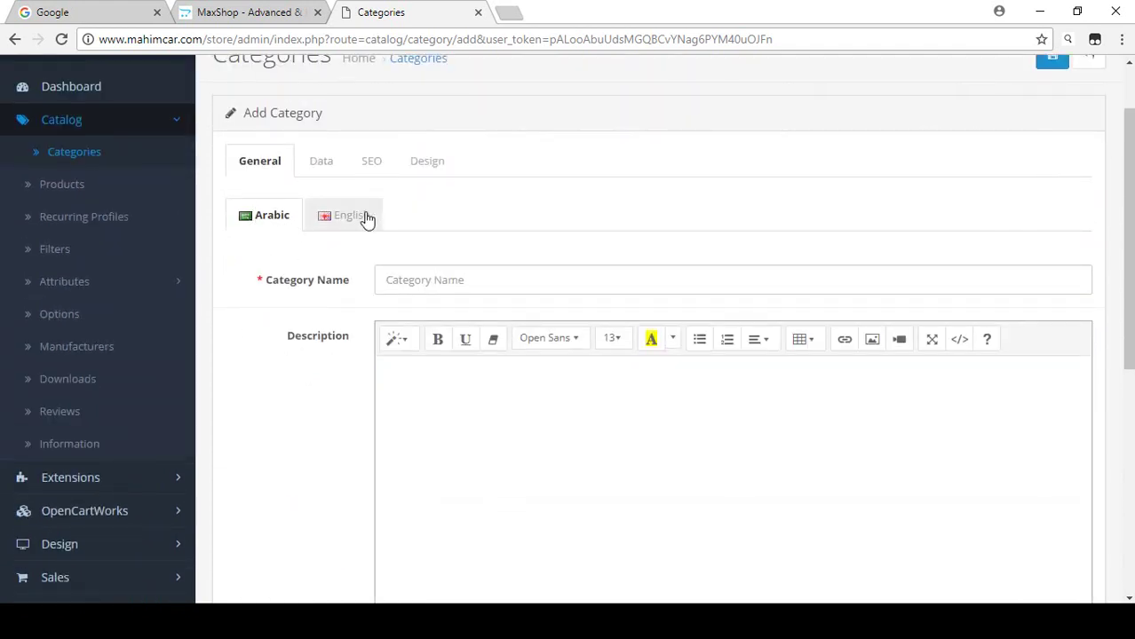
Step: Open the store's language list in the localisation settings
{"action": "scroll", "coordinate": [258, 325], "scroll_direction": "down", "scroll_amount": 4}
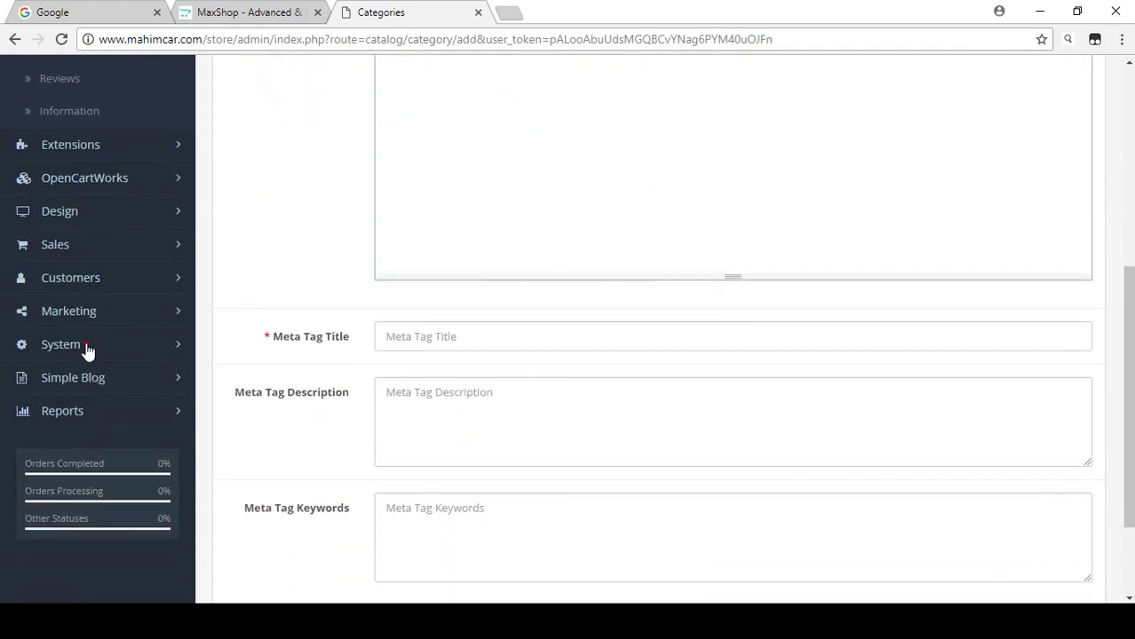
{"action": "left_click", "coordinate": [87, 346]}
{"action": "scroll", "coordinate": [104, 347], "scroll_direction": "up", "scroll_amount": 2}
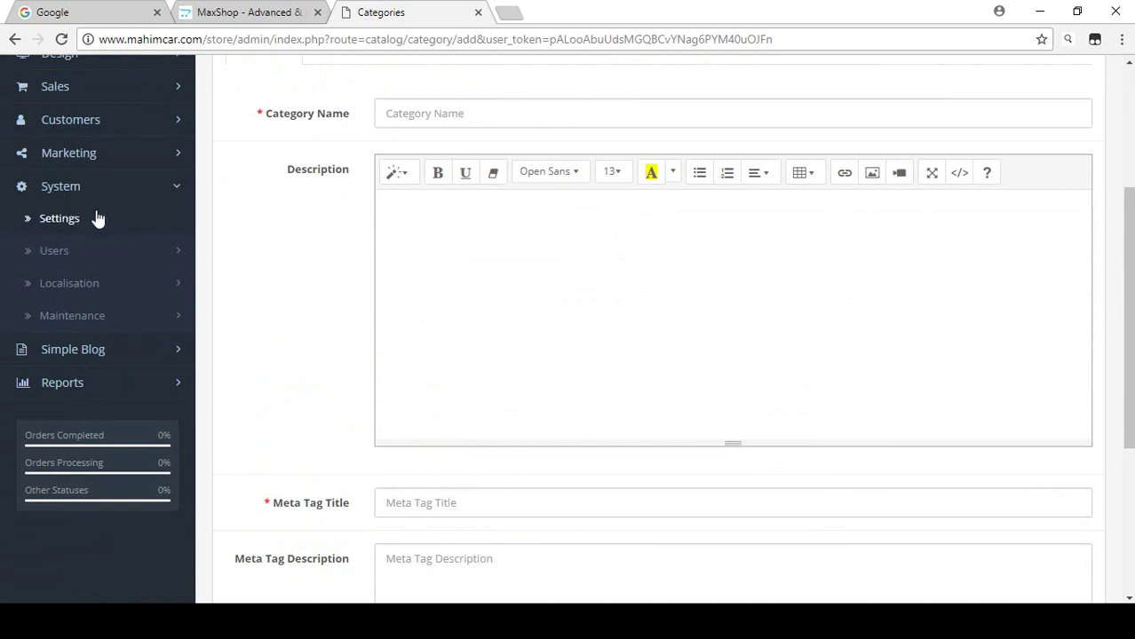
{"action": "left_click", "coordinate": [86, 284]}
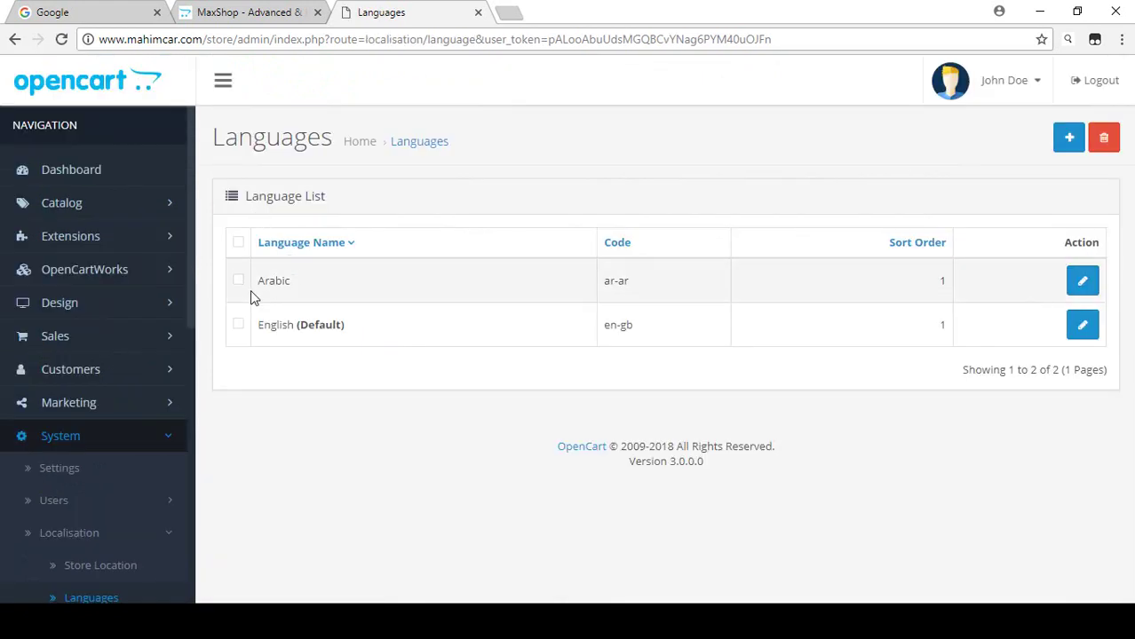
Step: Delete the Arabic language from the store, keeping English as the default
{"action": "left_click_drag", "start_coordinate": [264, 324], "coordinate": [367, 335]}
{"action": "left_click", "coordinate": [364, 329]}
{"action": "left_click", "coordinate": [236, 281]}
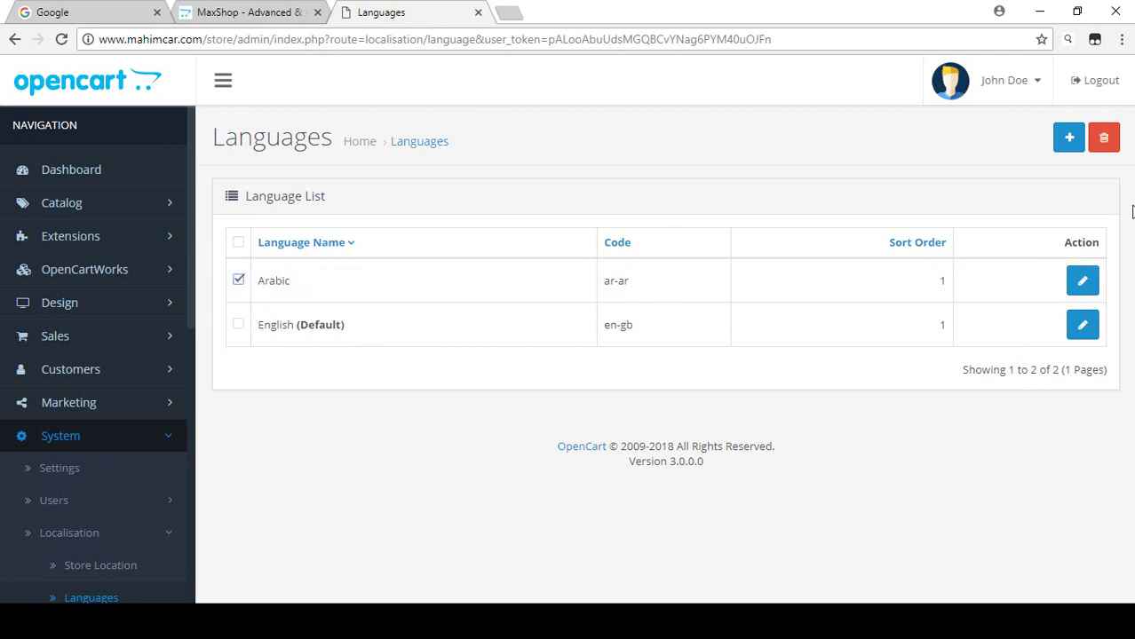
{"action": "left_click", "coordinate": [1104, 137]}
{"action": "left_click", "coordinate": [621, 133]}
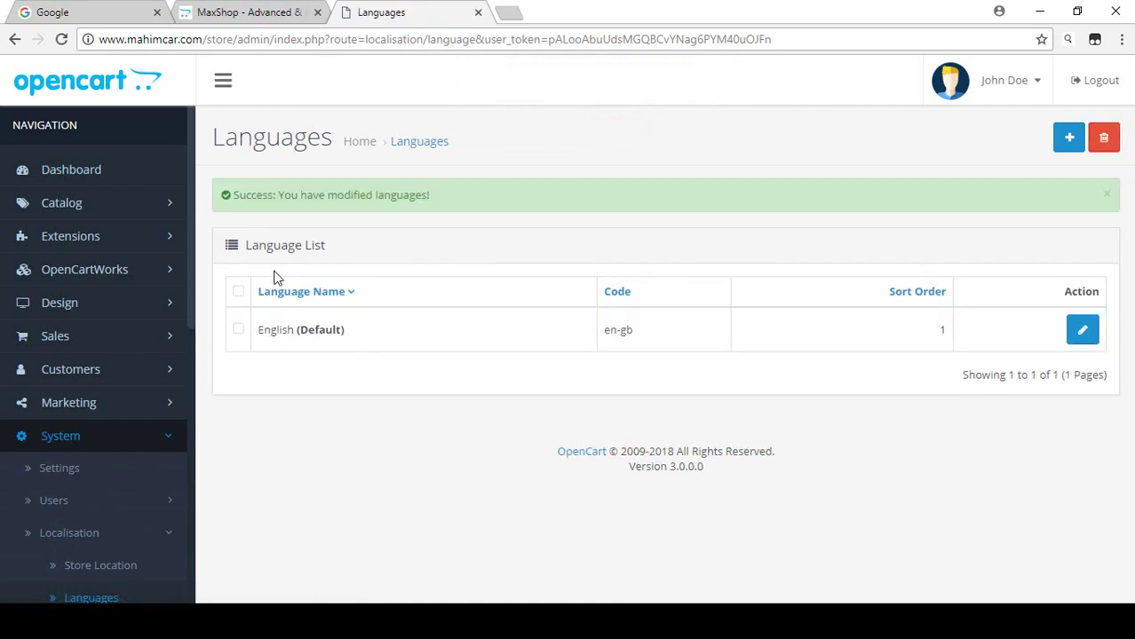
{"action": "left_click_drag", "start_coordinate": [254, 329], "coordinate": [367, 331]}
{"action": "left_click", "coordinate": [366, 329]}
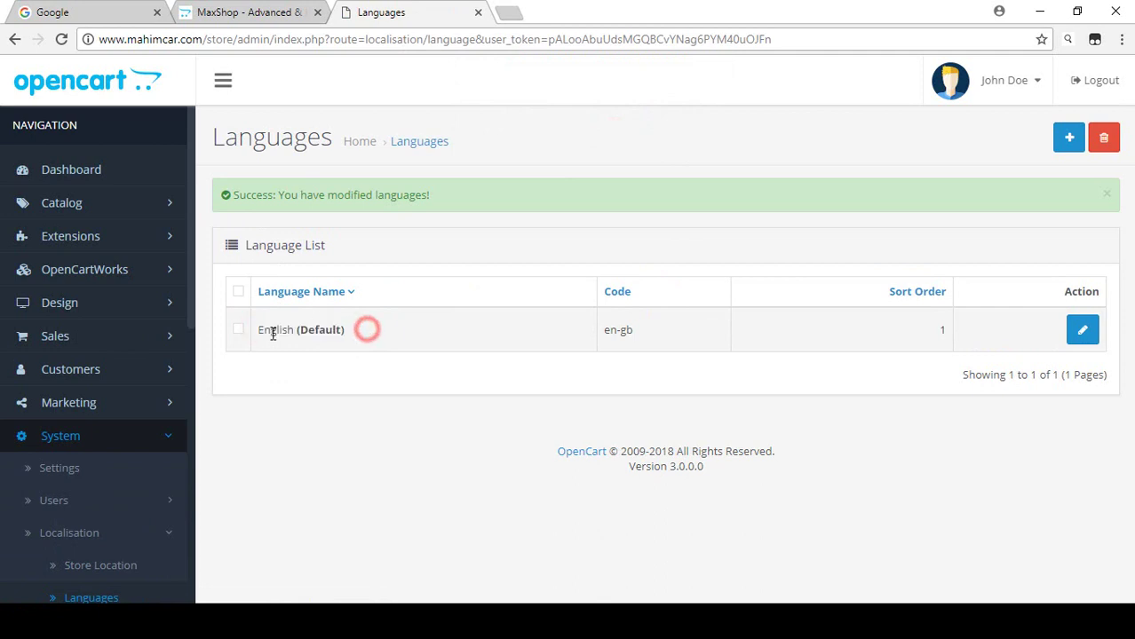
Step: Return to the category list and start a new category with its English general fields open
{"action": "left_click", "coordinate": [110, 207]}
{"action": "left_click", "coordinate": [82, 244]}
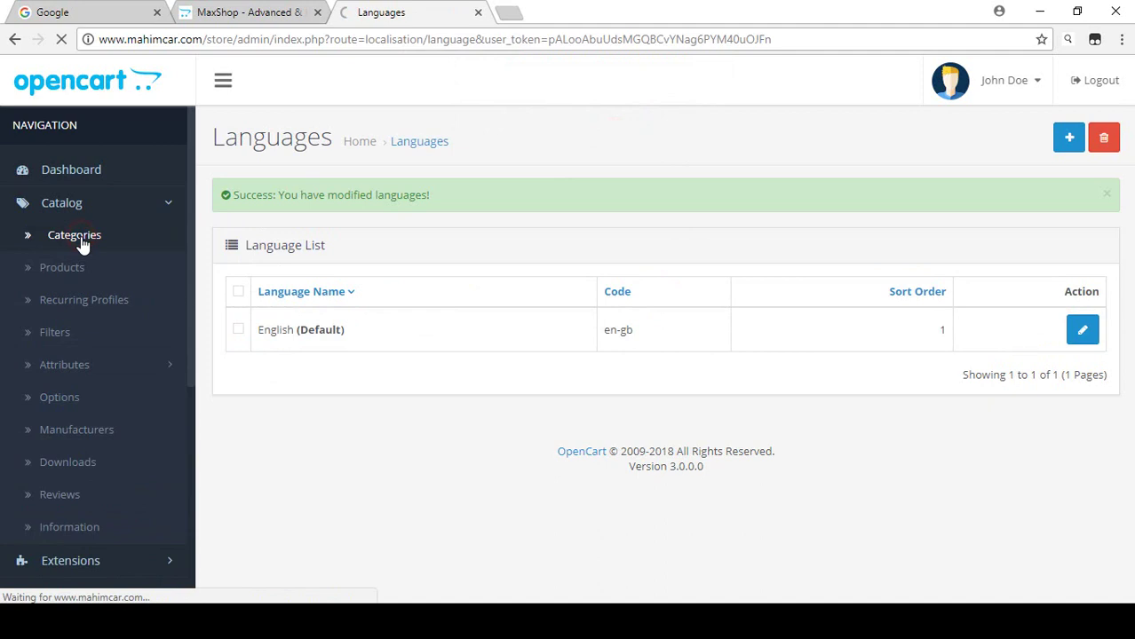
{"action": "left_click", "coordinate": [1020, 138]}
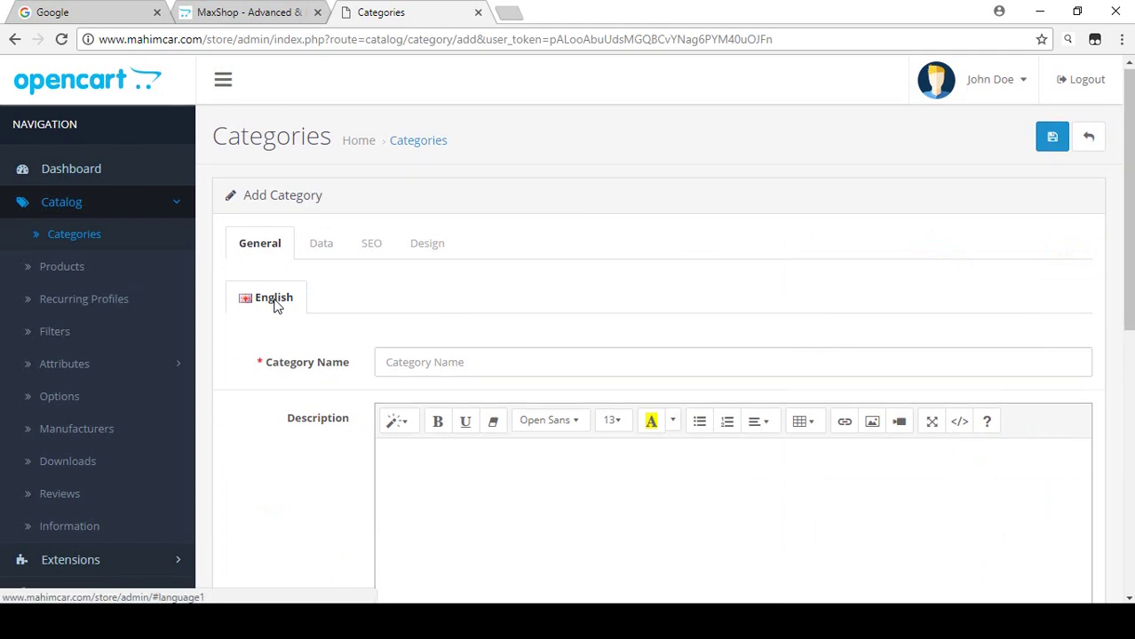
{"action": "scroll", "coordinate": [273, 304], "scroll_direction": "down", "scroll_amount": 3}
{"action": "scroll", "coordinate": [275, 305], "scroll_direction": "up", "scroll_amount": 2}
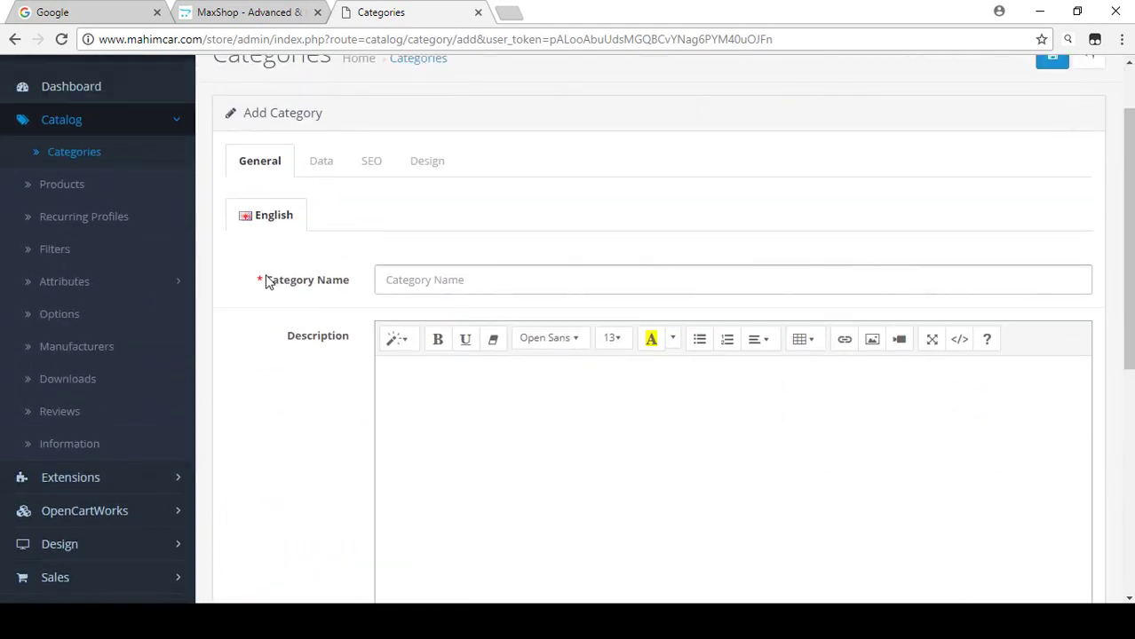
{"action": "left_click_drag", "start_coordinate": [306, 284], "coordinate": [355, 284]}
{"action": "left_click", "coordinate": [354, 281]}
Step: Switch to the Notepad note, review the Tshirt category hierarchy and insert a blank line above "-Woman Tshirt"
{"action": "left_click", "coordinate": [468, 620]}
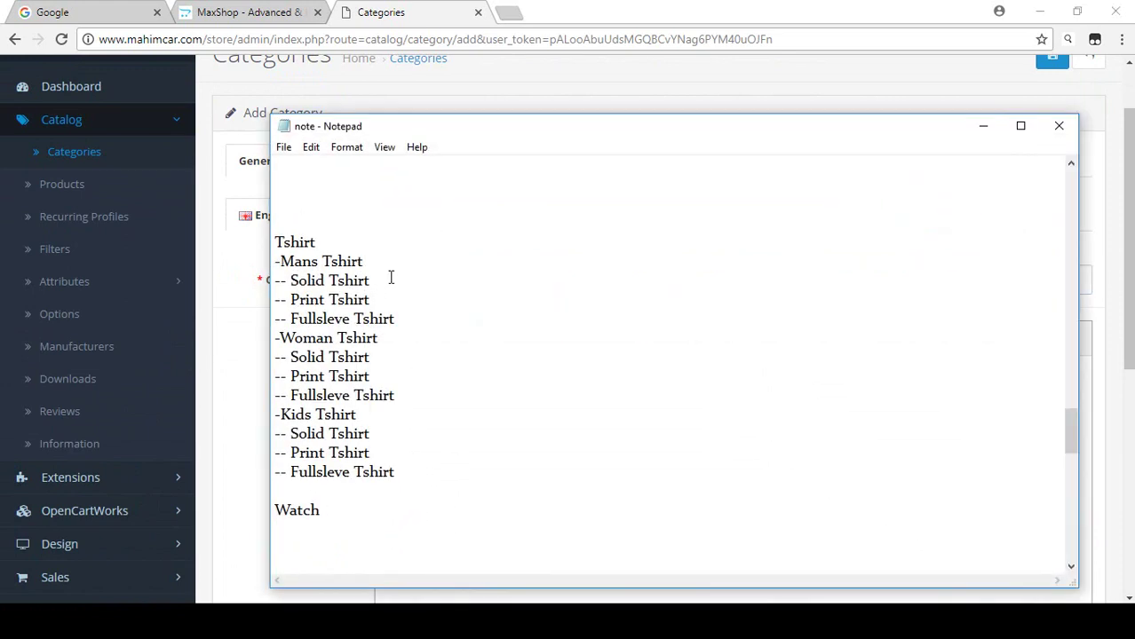
{"action": "left_click_drag", "start_coordinate": [277, 240], "coordinate": [327, 247]}
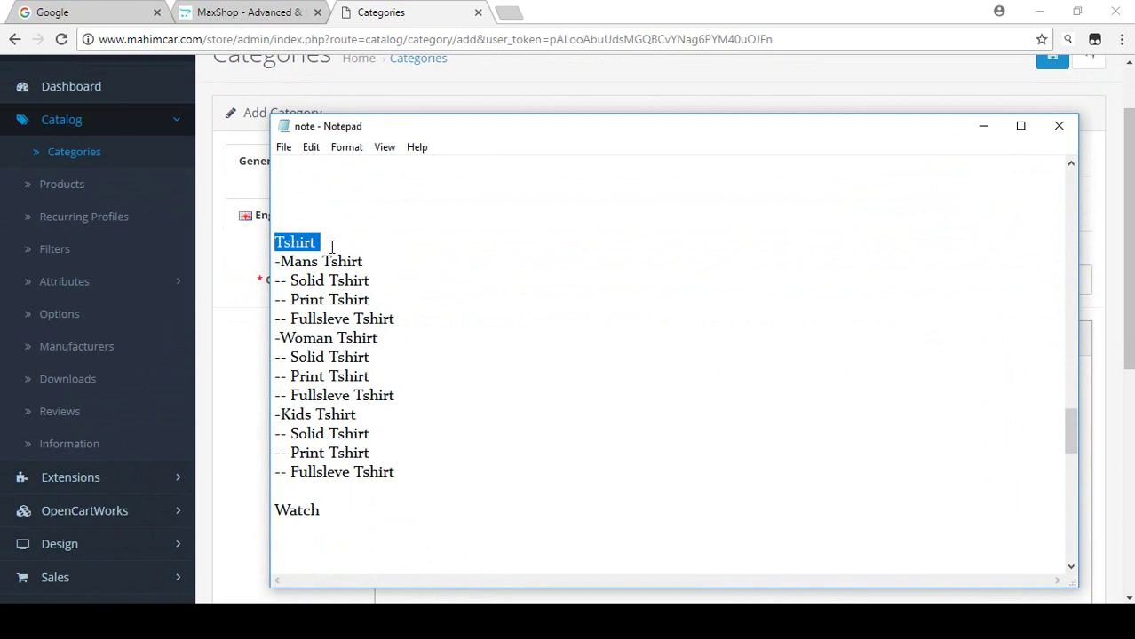
{"action": "left_click", "coordinate": [333, 246]}
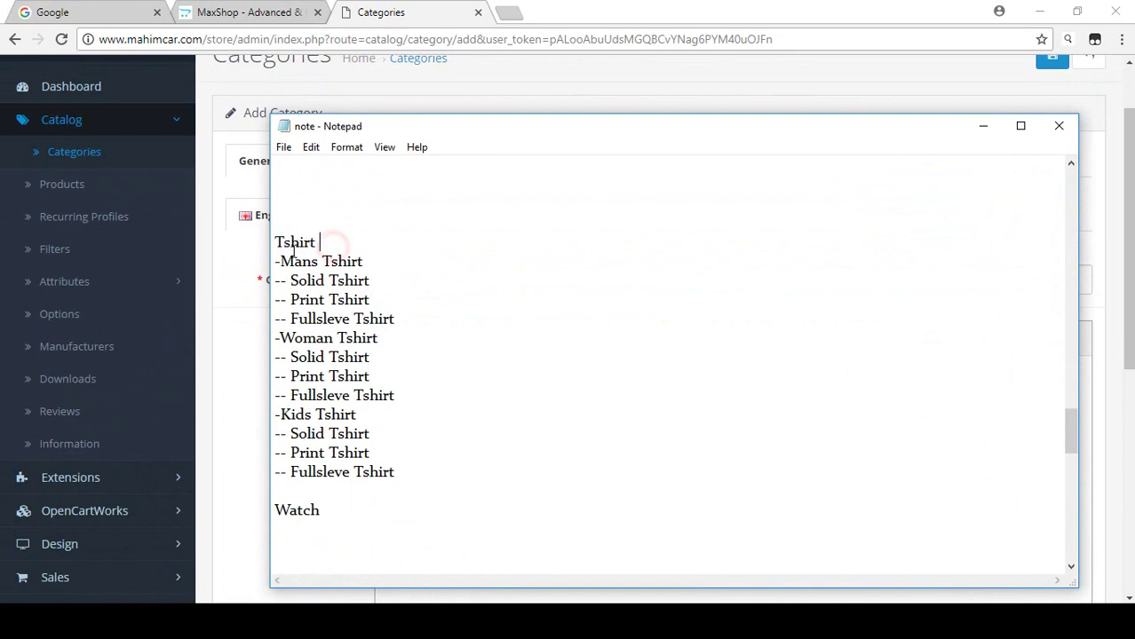
{"action": "left_click_drag", "start_coordinate": [277, 242], "coordinate": [380, 267]}
{"action": "left_click_drag", "start_coordinate": [286, 280], "coordinate": [292, 258]}
{"action": "left_click", "coordinate": [385, 281]}
{"action": "left_click", "coordinate": [382, 304]}
{"action": "left_click", "coordinate": [410, 318]}
{"action": "key", "text": "Return"}
{"action": "left_click_drag", "start_coordinate": [435, 330], "coordinate": [280, 261]}
{"action": "left_click", "coordinate": [304, 258]}
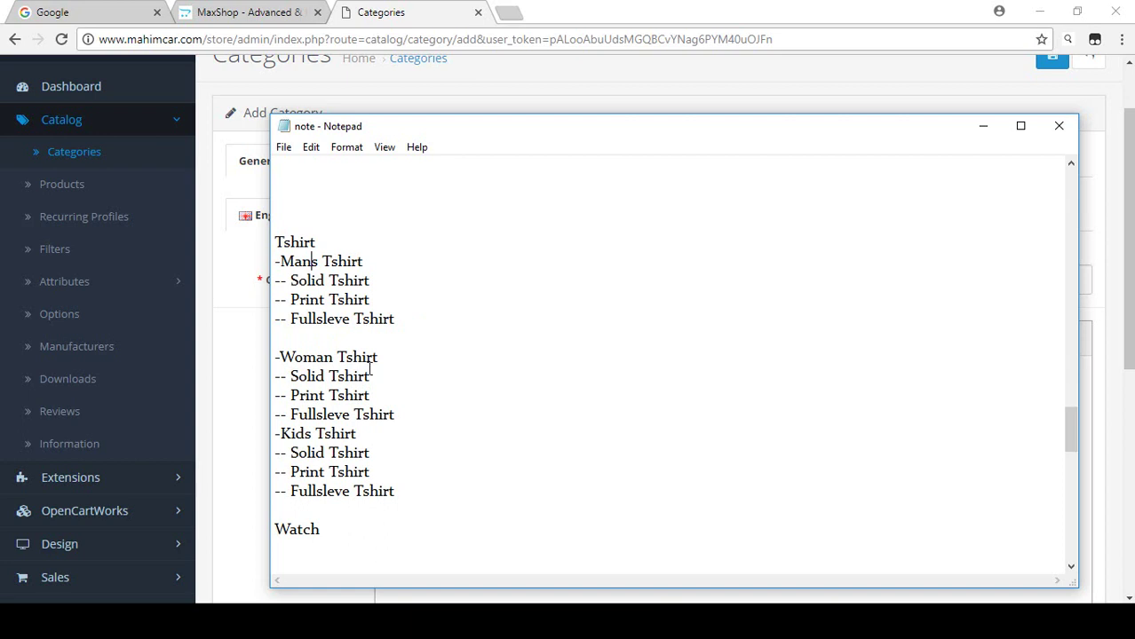
Step: Copy "Tshirt" from the note and enter it as the new category's name
{"action": "double_click", "coordinate": [313, 241]}
{"action": "key", "text": "ctrl+c"}
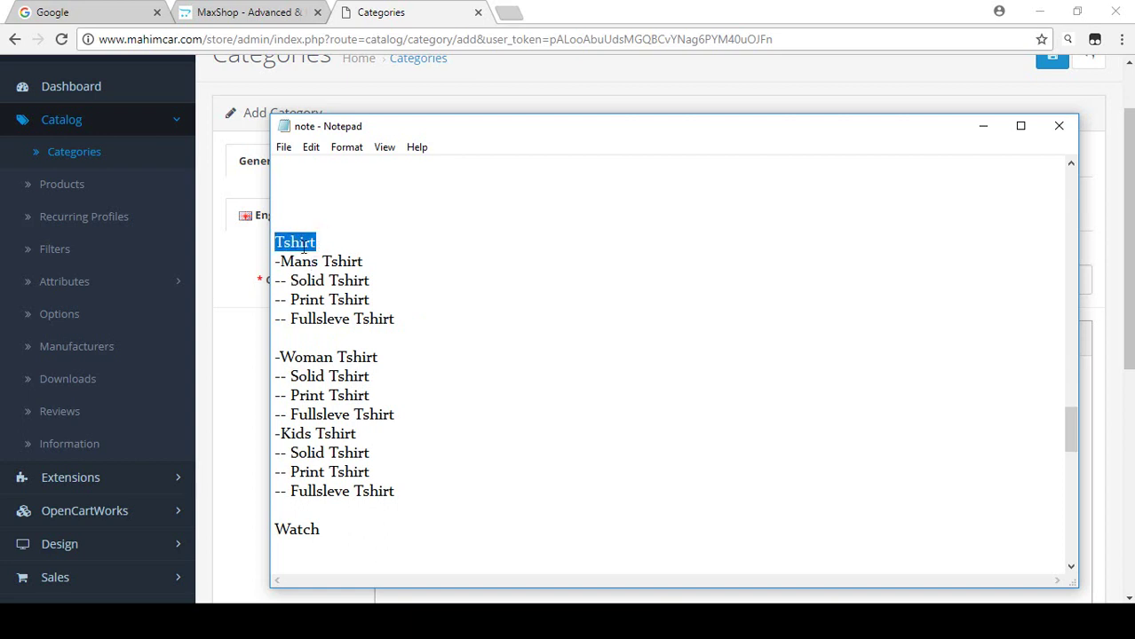
{"action": "left_click", "coordinate": [229, 249]}
{"action": "left_click", "coordinate": [405, 276]}
{"action": "key", "text": "ctrl+v"}
{"action": "left_click", "coordinate": [293, 303]}
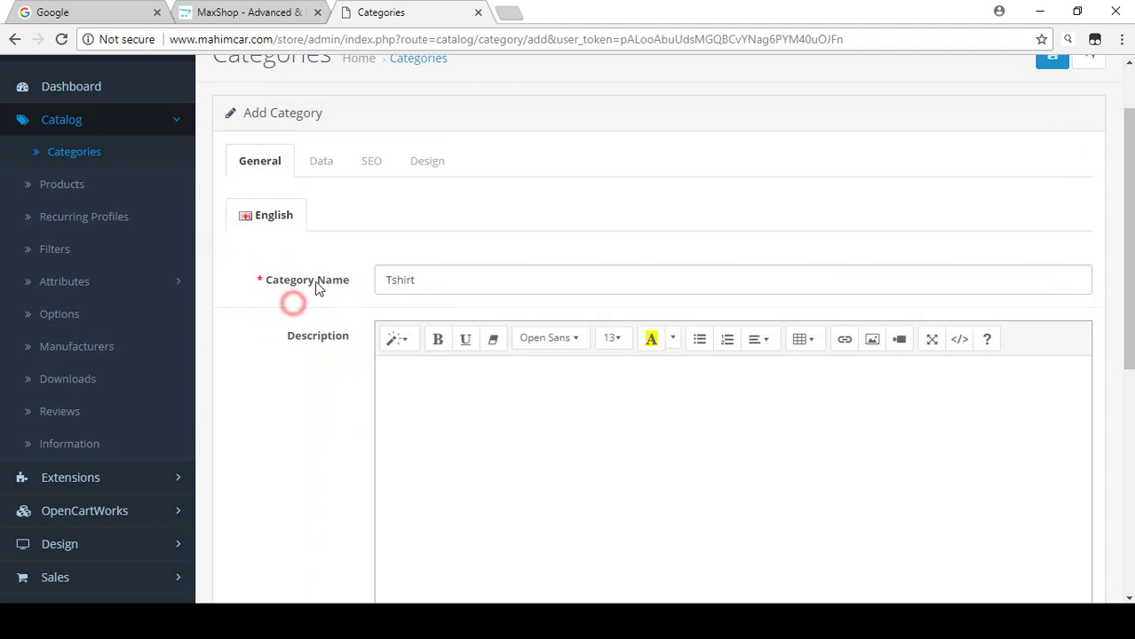
Step: Enter the sample text "dsadsadsadsad" in the new category's description
{"action": "scroll", "coordinate": [329, 284], "scroll_direction": "down", "scroll_amount": 2}
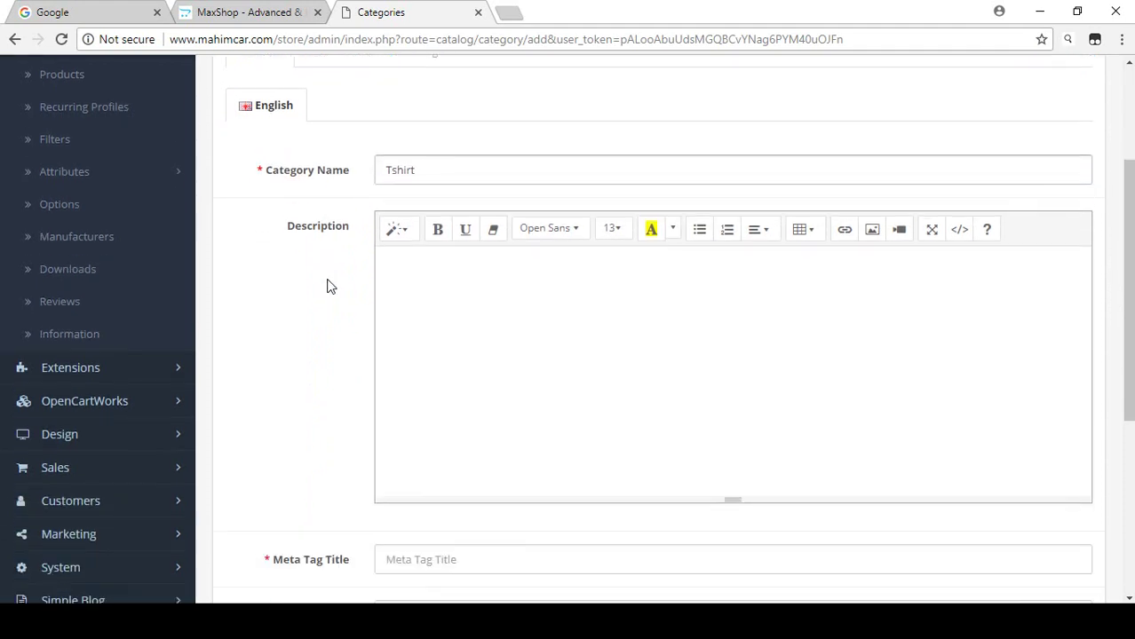
{"action": "left_click", "coordinate": [415, 98]}
{"action": "key", "text": "Tab"}
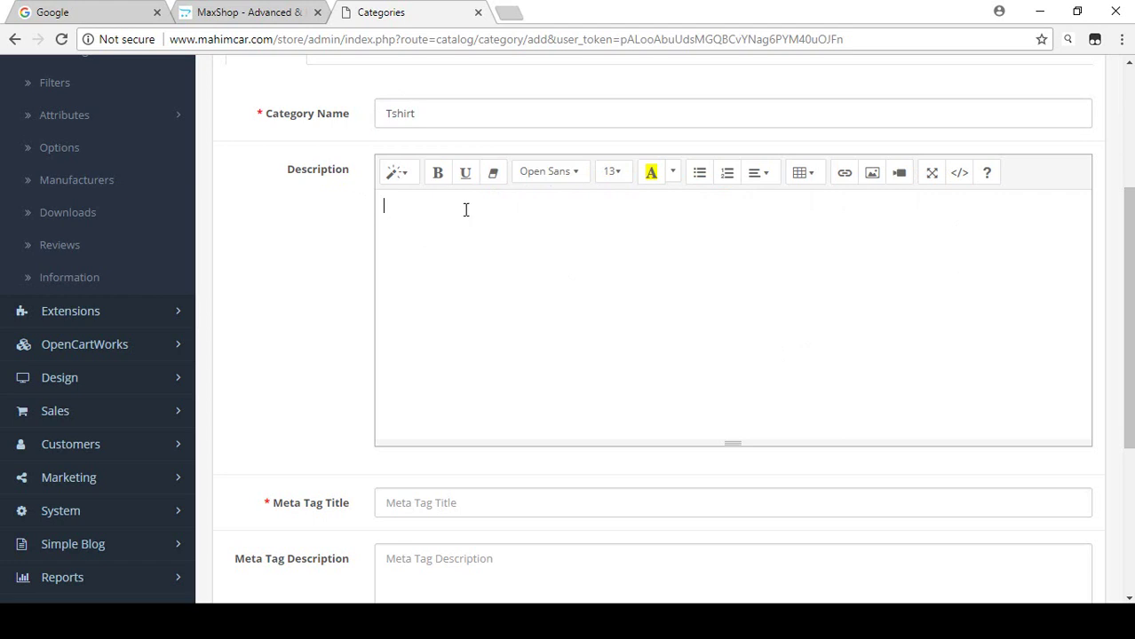
{"action": "left_click", "coordinate": [437, 202]}
{"action": "type", "text": "dsadsadsadsad"}
Step: Examine the font size and font family choices offered by the description editor
{"action": "left_click", "coordinate": [621, 174]}
{"action": "left_click", "coordinate": [621, 174]}
{"action": "left_click", "coordinate": [579, 173]}
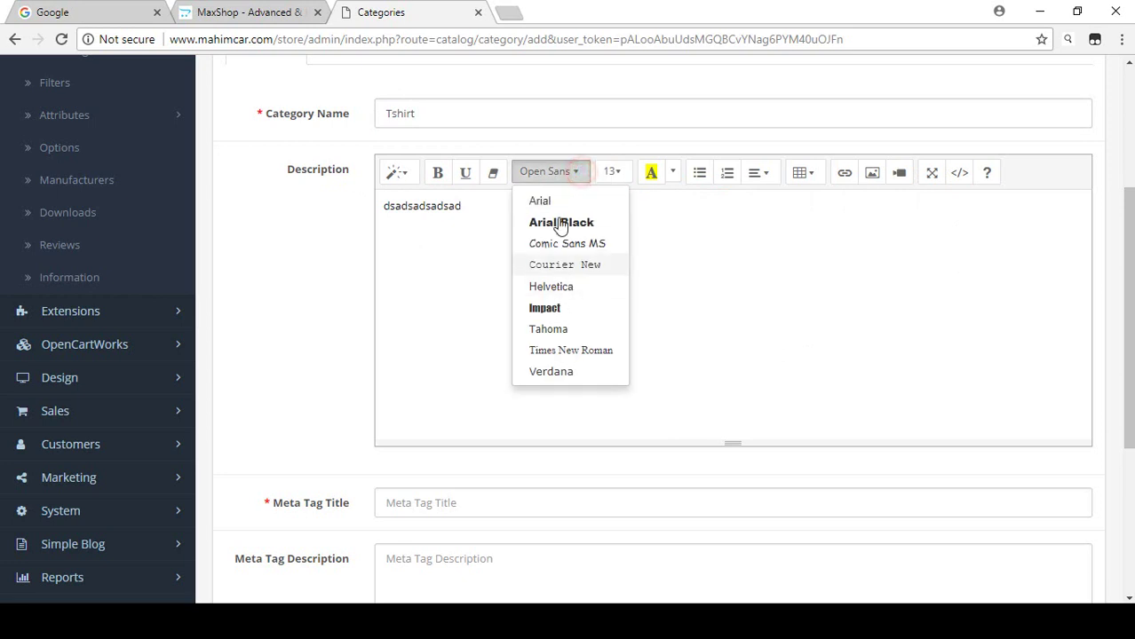
{"action": "left_click", "coordinate": [576, 173]}
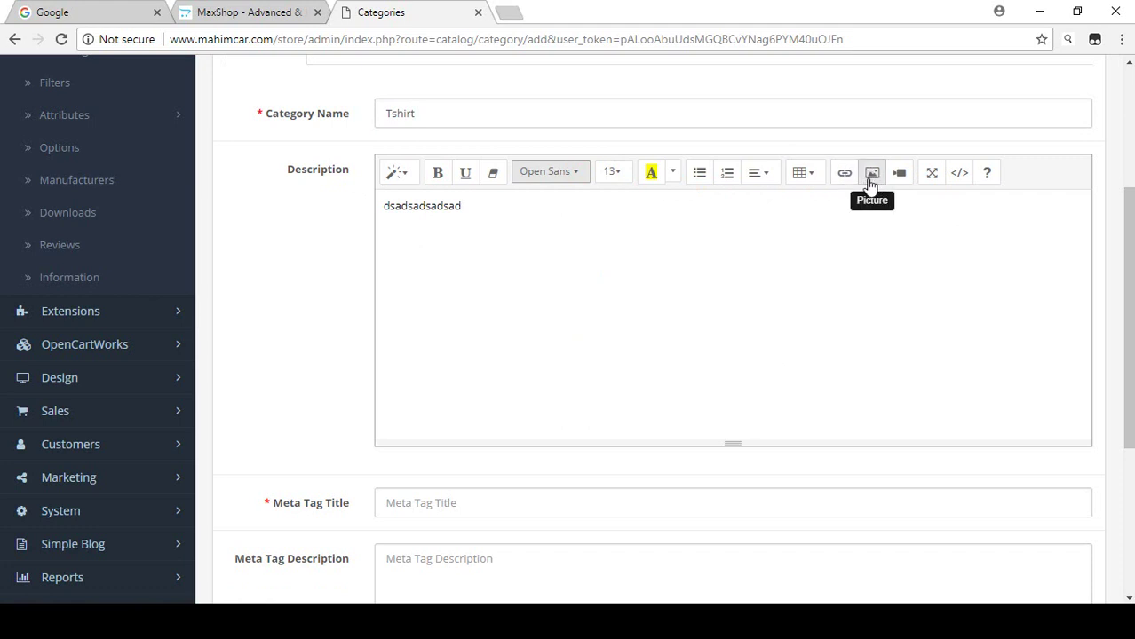
Step: Check the description's HTML source, return to the formatted view and delete the sample text
{"action": "left_click", "coordinate": [958, 175]}
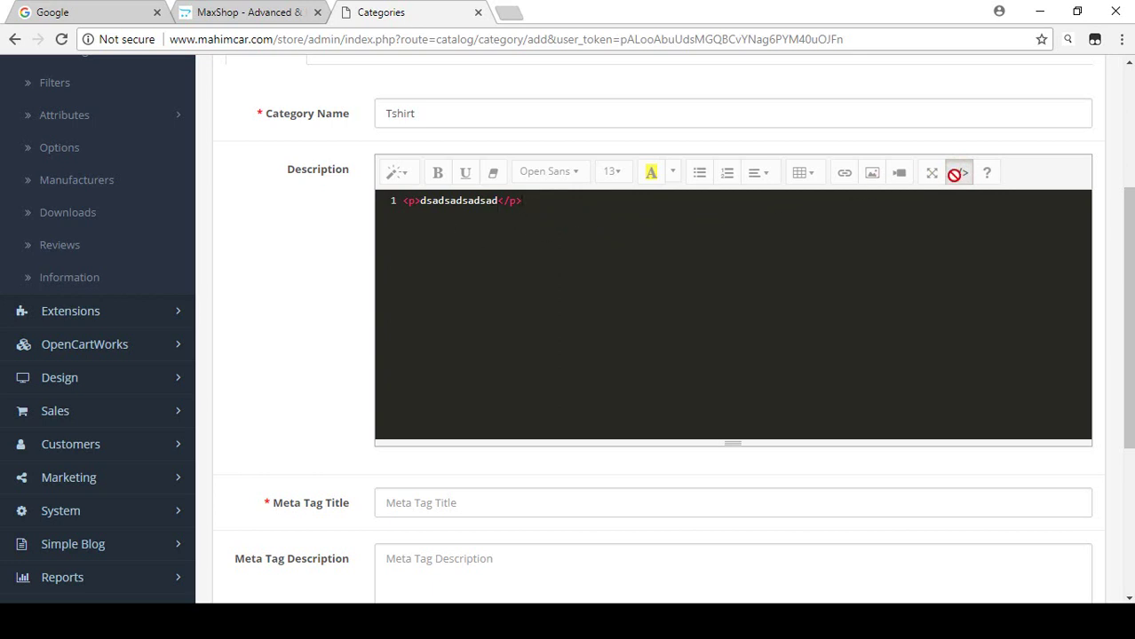
{"action": "left_click", "coordinate": [960, 175]}
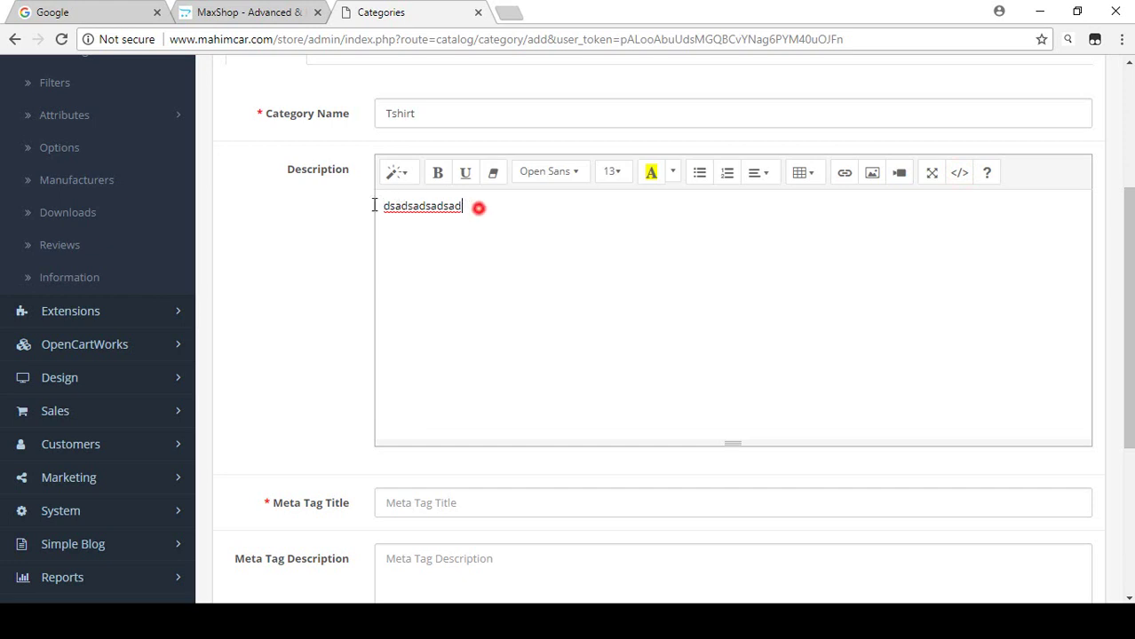
{"action": "left_click_drag", "start_coordinate": [374, 206], "coordinate": [343, 213]}
{"action": "key", "text": "BackSpace"}
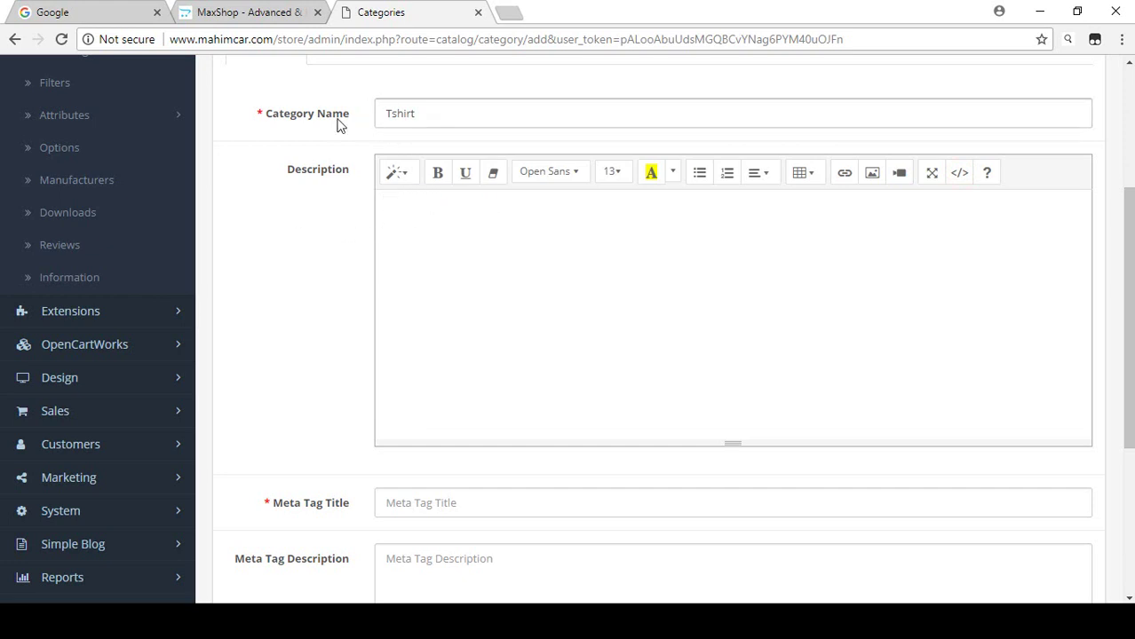
Step: Copy "Tshirt" from the category name and enter it as the Meta Tag Title
{"action": "scroll", "coordinate": [300, 213], "scroll_direction": "down", "scroll_amount": 2}
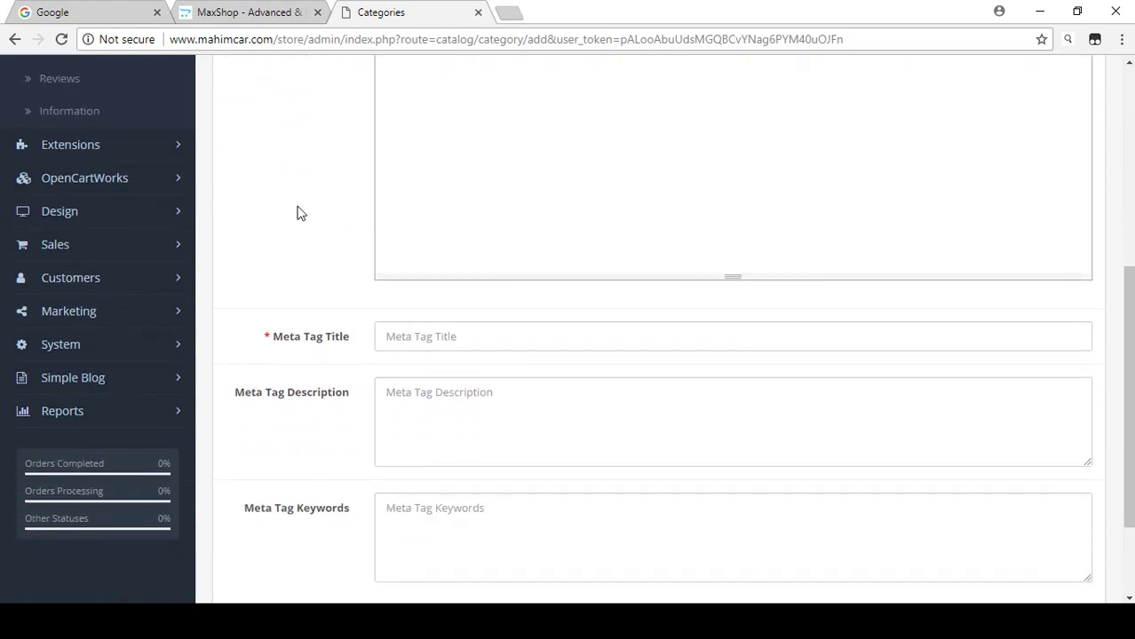
{"action": "left_click_drag", "start_coordinate": [273, 336], "coordinate": [342, 336]}
{"action": "left_click", "coordinate": [367, 334]}
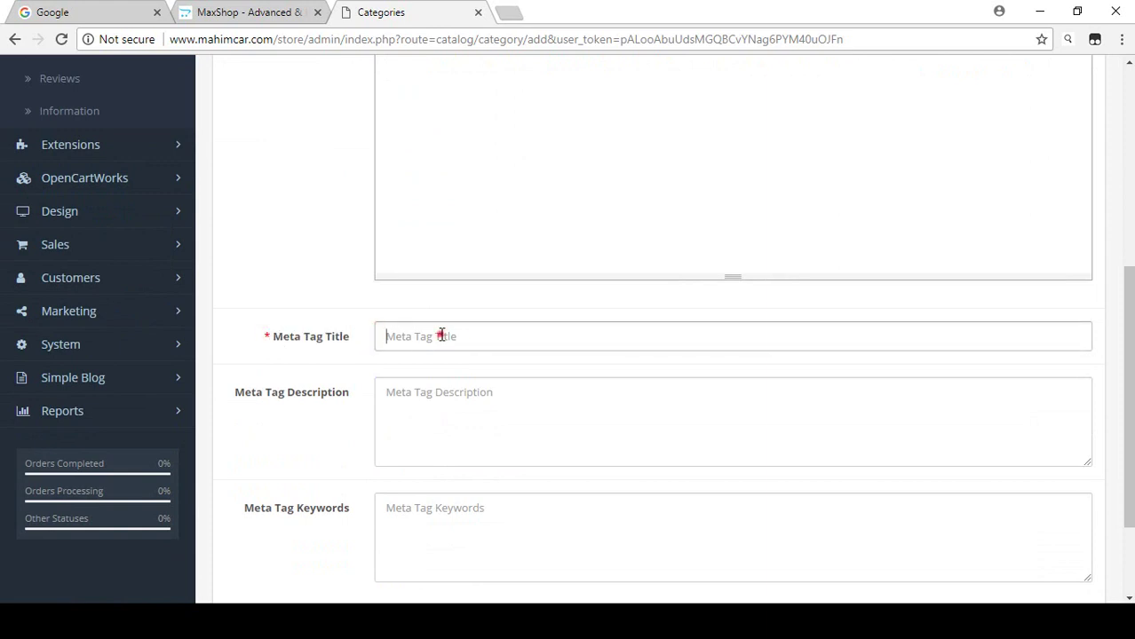
{"action": "scroll", "coordinate": [268, 306], "scroll_direction": "up", "scroll_amount": 3}
{"action": "left_click_drag", "start_coordinate": [429, 199], "coordinate": [306, 210]}
{"action": "key", "text": "ctrl+c"}
{"action": "scroll", "coordinate": [286, 271], "scroll_direction": "down", "scroll_amount": 3}
{"action": "left_click", "coordinate": [413, 345]}
{"action": "key", "text": "ctrl+v"}
{"action": "left_click", "coordinate": [353, 344]}
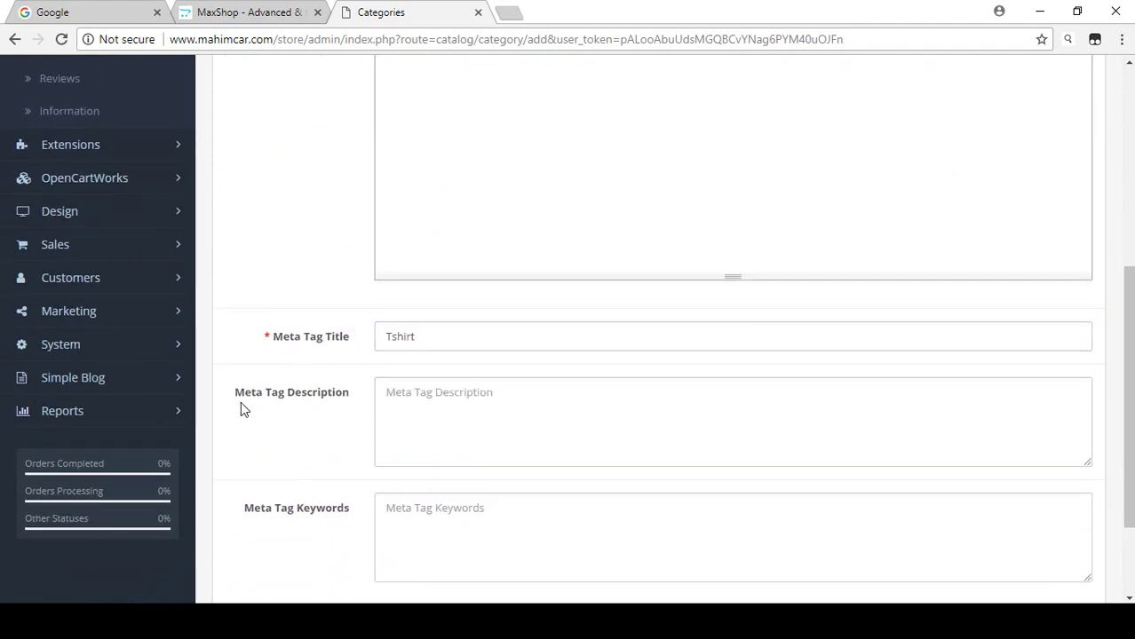
Step: Review the Meta Tag Description and Meta Tag Keywords fields without filling them in
{"action": "scroll", "coordinate": [243, 405], "scroll_direction": "down", "scroll_amount": 1}
{"action": "left_click", "coordinate": [421, 316]}
{"action": "left_click_drag", "start_coordinate": [243, 425], "coordinate": [372, 427]}
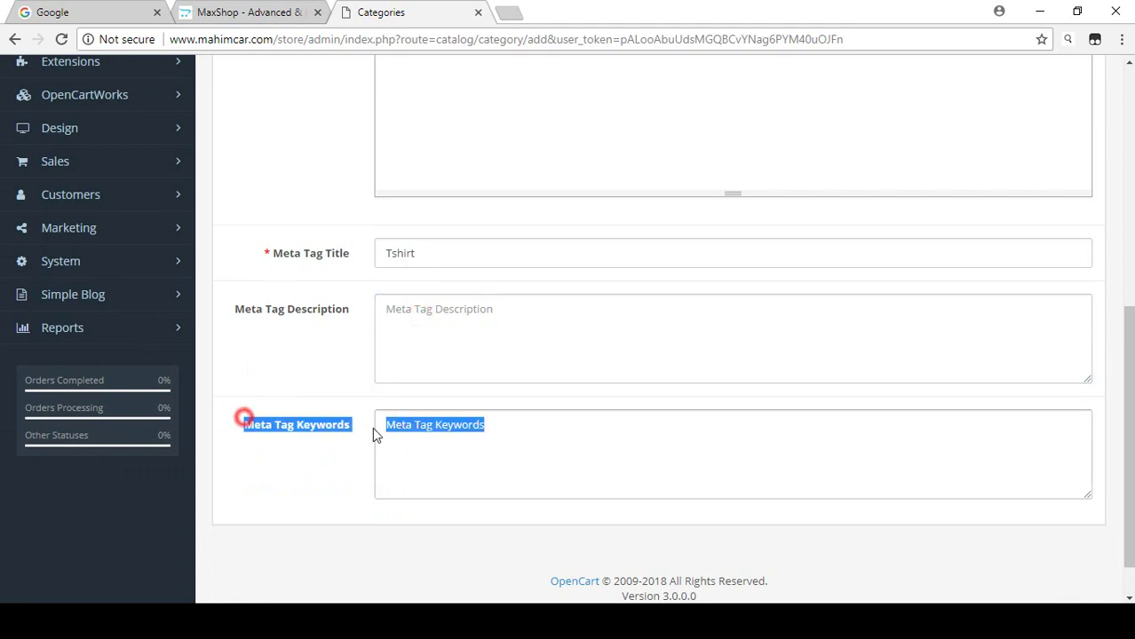
{"action": "left_click", "coordinate": [342, 428]}
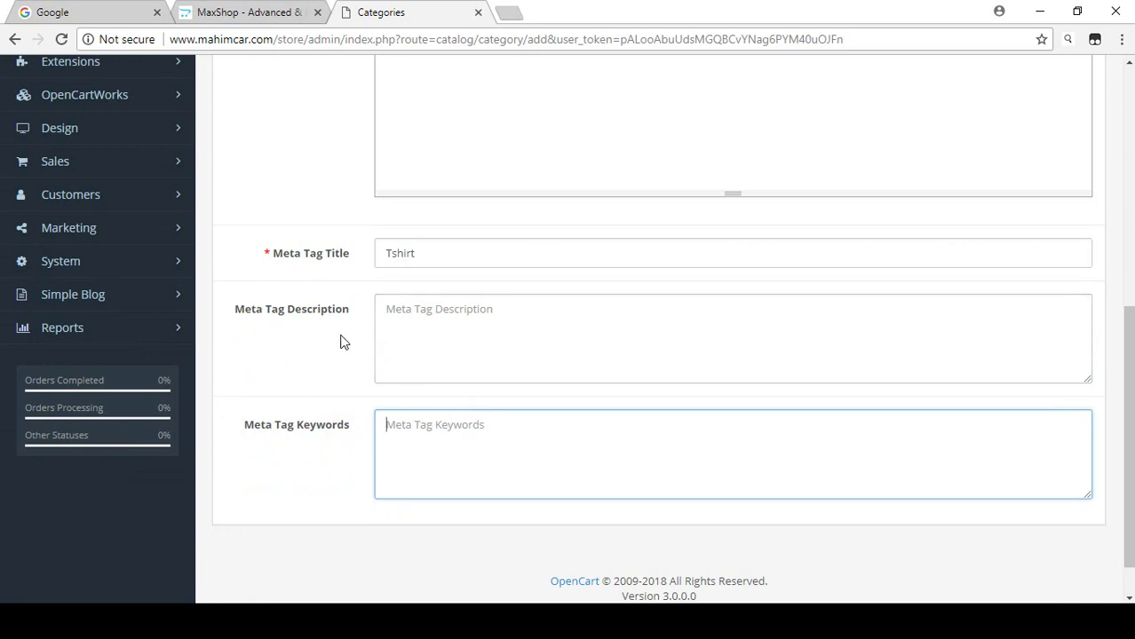
{"action": "key", "text": "shift+Tab"}
{"action": "left_click", "coordinate": [398, 406]}
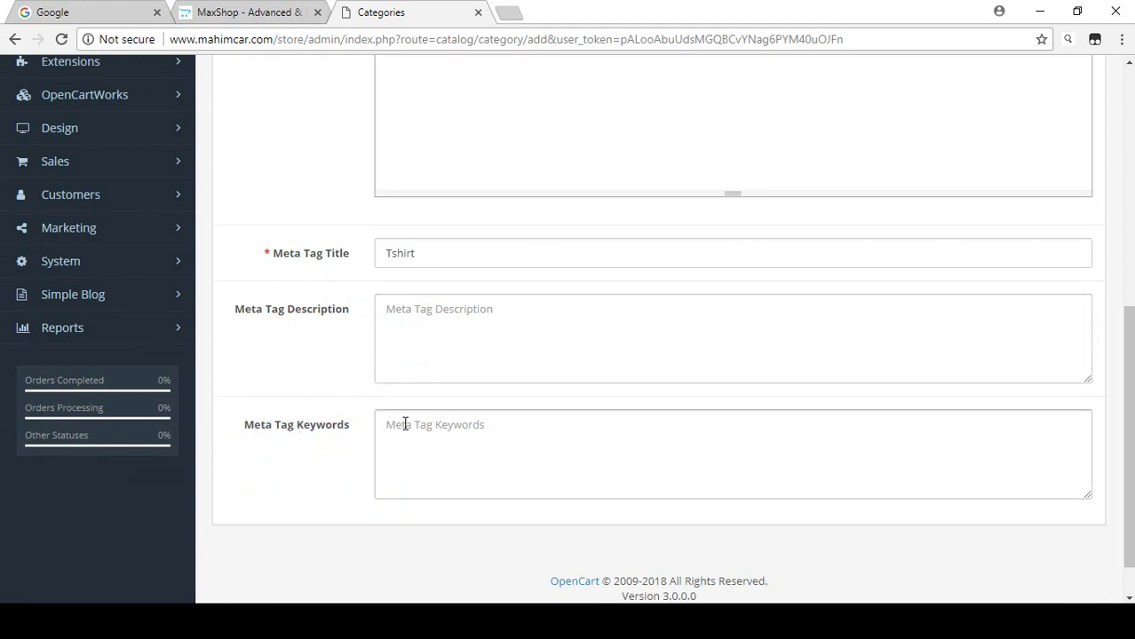
Step: Review the parent category choices and the Filters field in the new category's data settings, rechecking the general fields in between
{"action": "scroll", "coordinate": [402, 423], "scroll_direction": "up", "scroll_amount": 6}
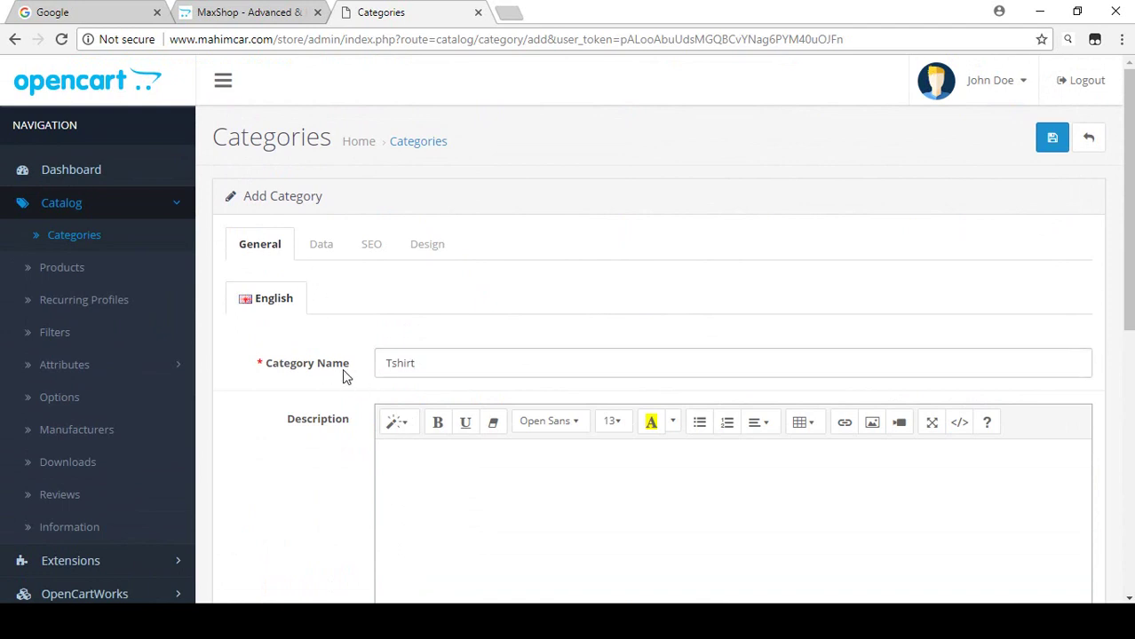
{"action": "left_click", "coordinate": [325, 245]}
{"action": "scroll", "coordinate": [266, 328], "scroll_direction": "down", "scroll_amount": 1}
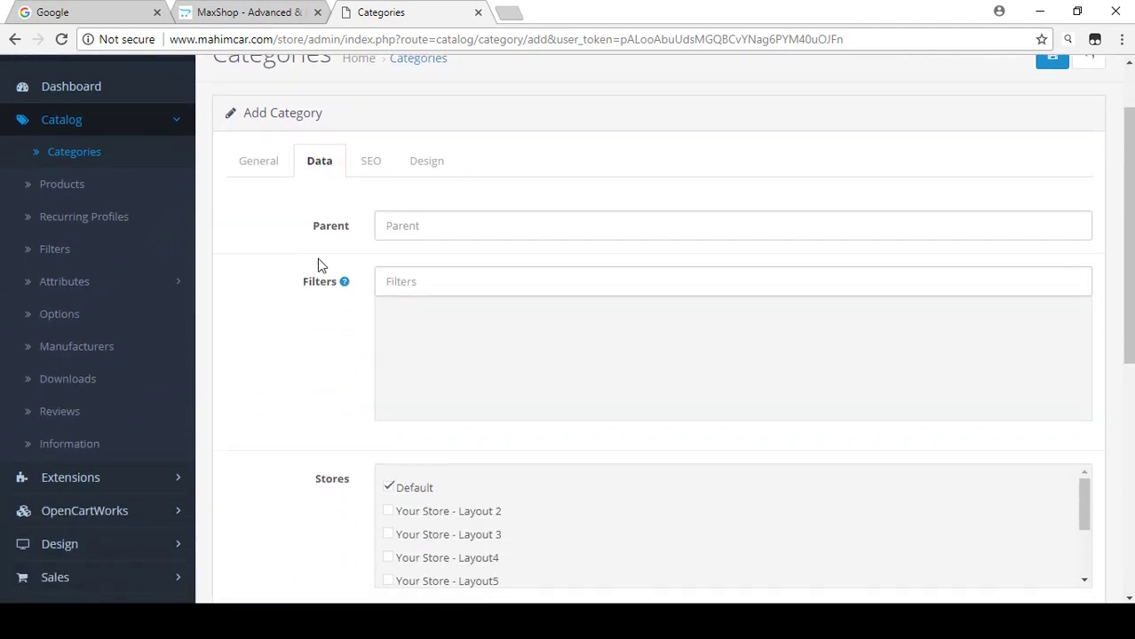
{"action": "left_click", "coordinate": [382, 226]}
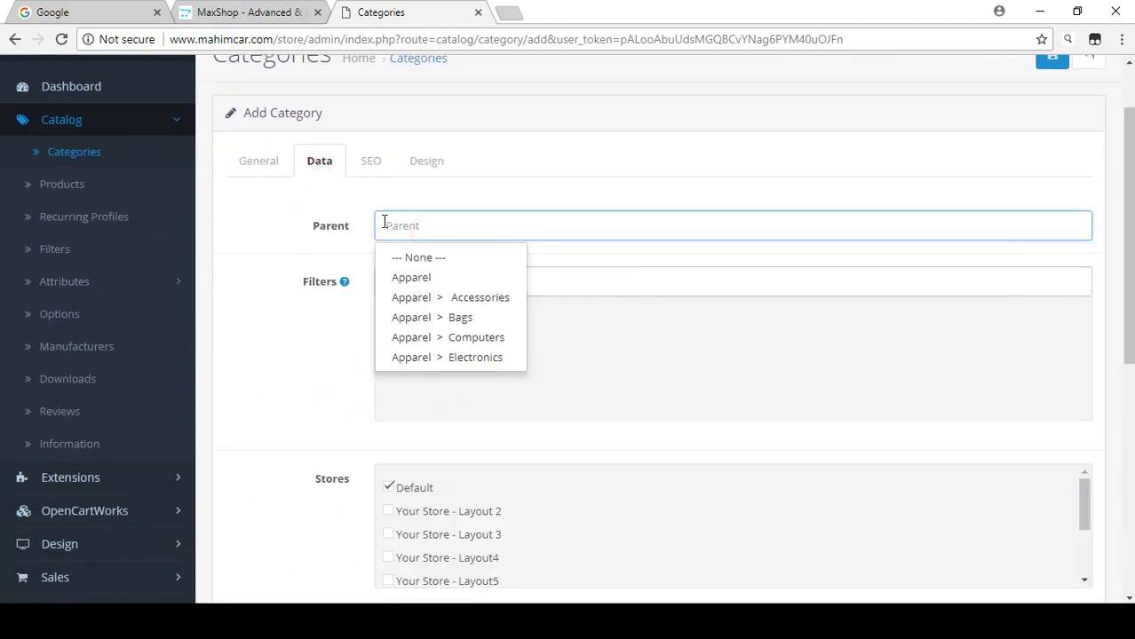
{"action": "left_click", "coordinate": [266, 165]}
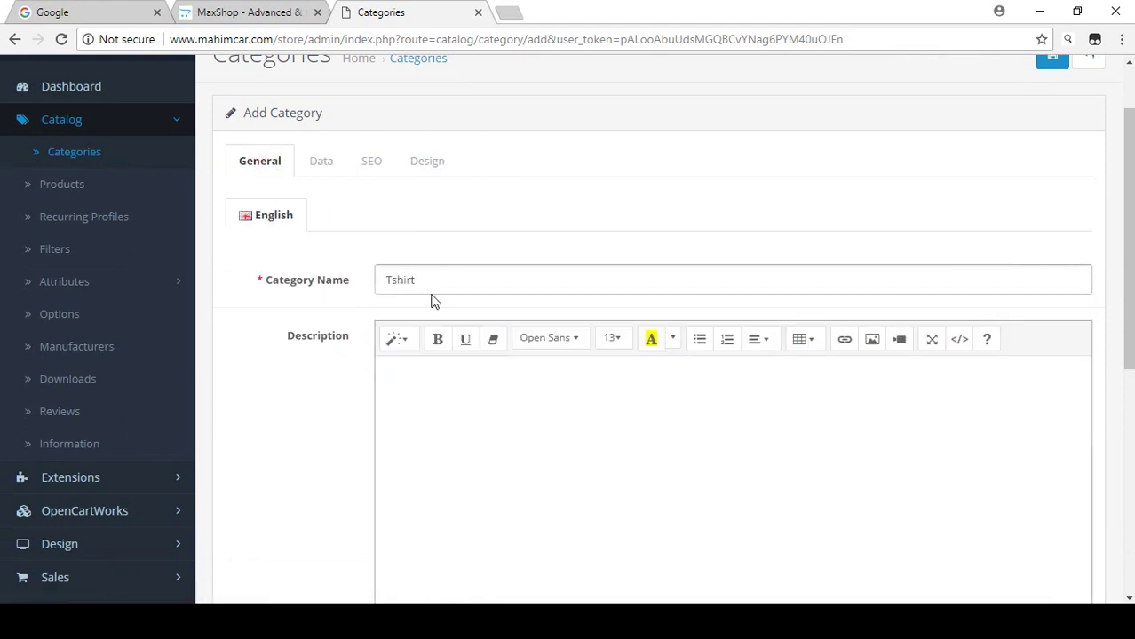
{"action": "left_click", "coordinate": [323, 163]}
{"action": "mouse_move", "coordinate": [314, 288]}
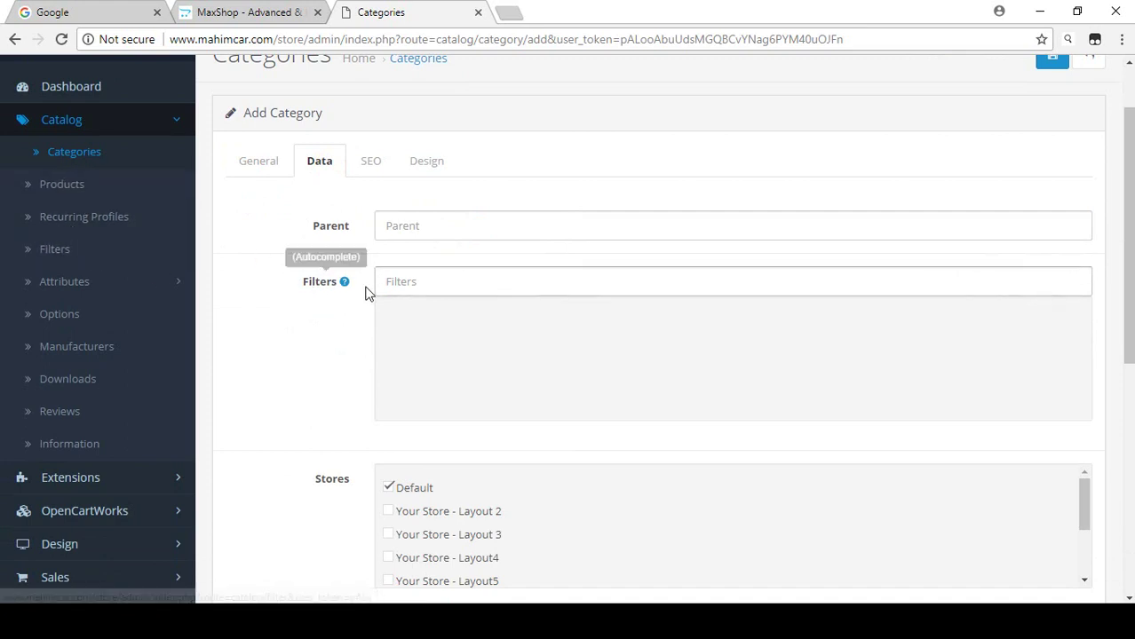
Step: Review the category's store assignments and image options, continuing to its Top, Columns, Sort Order and Status settings
{"action": "scroll", "coordinate": [318, 300], "scroll_direction": "down", "scroll_amount": 2}
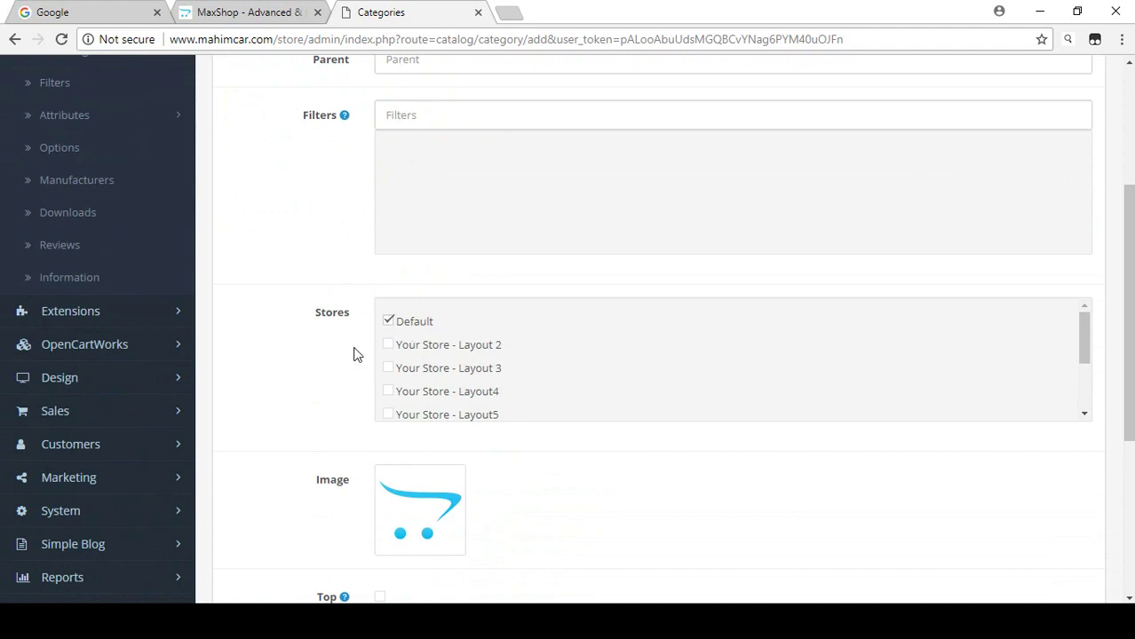
{"action": "scroll", "coordinate": [421, 333], "scroll_direction": "down", "scroll_amount": 2}
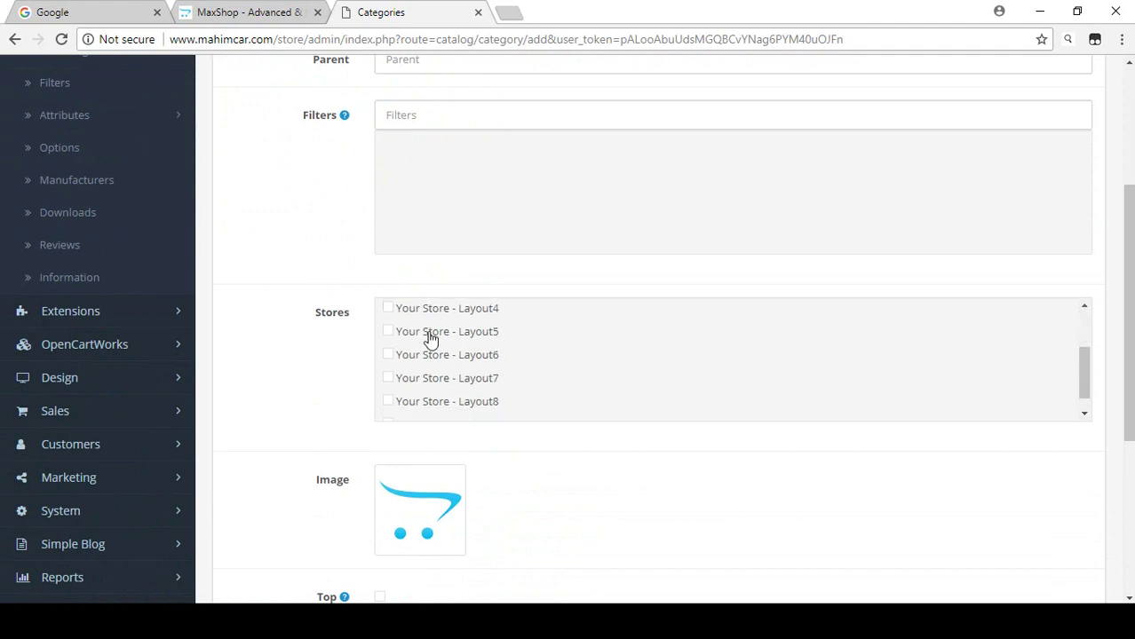
{"action": "scroll", "coordinate": [417, 330], "scroll_direction": "up", "scroll_amount": 2}
{"action": "scroll", "coordinate": [307, 335], "scroll_direction": "down", "scroll_amount": 2}
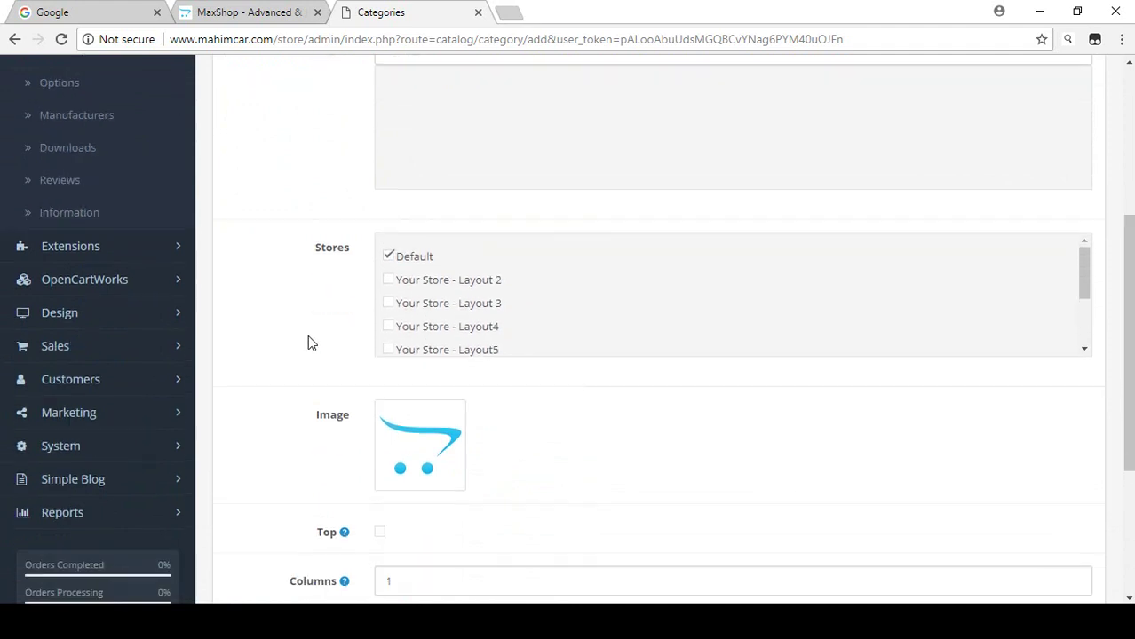
{"action": "left_click", "coordinate": [418, 334]}
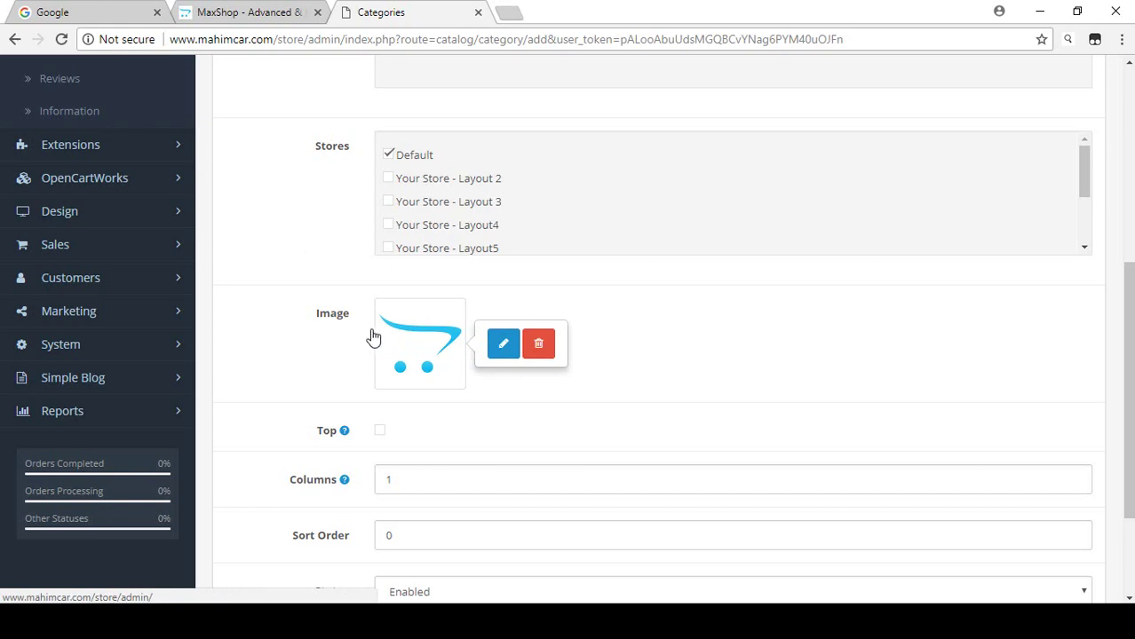
{"action": "scroll", "coordinate": [364, 328], "scroll_direction": "down", "scroll_amount": 2}
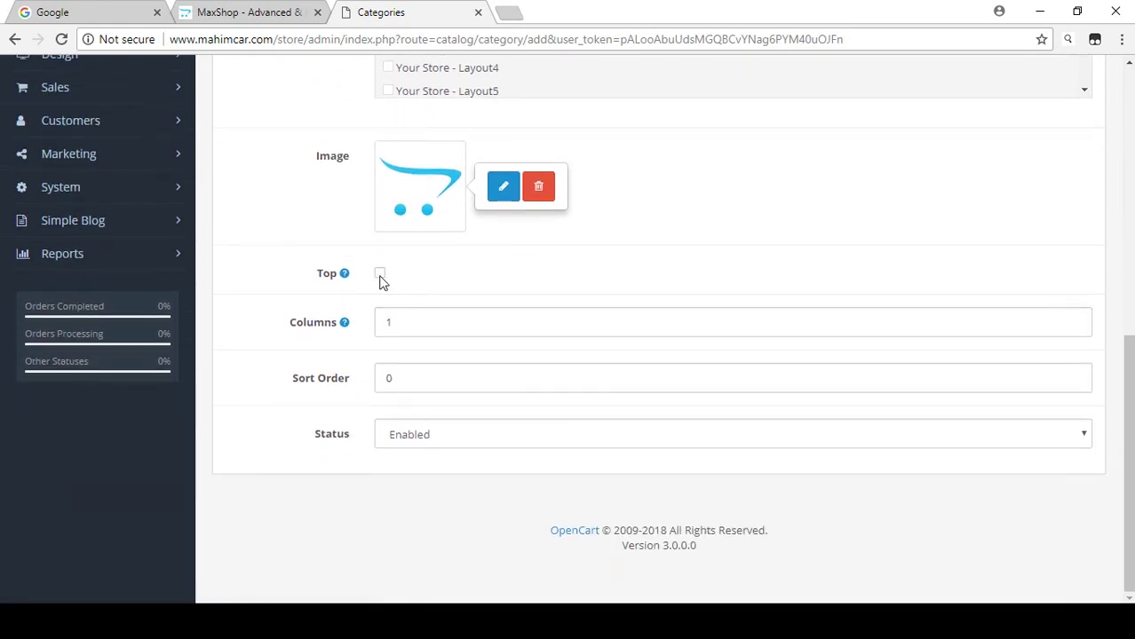
Step: Examine the storefront's main navigation menu and category sidebar, then return to the category form
{"action": "left_click", "coordinate": [251, 9]}
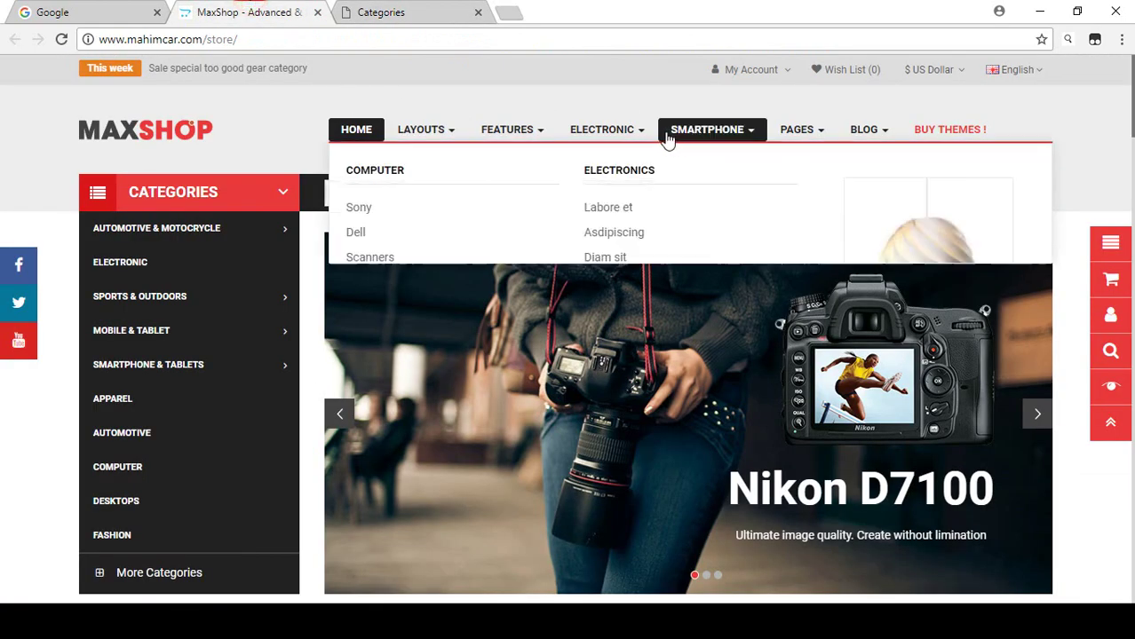
{"action": "left_click", "coordinate": [414, 11]}
{"action": "scroll", "coordinate": [319, 330], "scroll_direction": "up", "scroll_amount": 10}
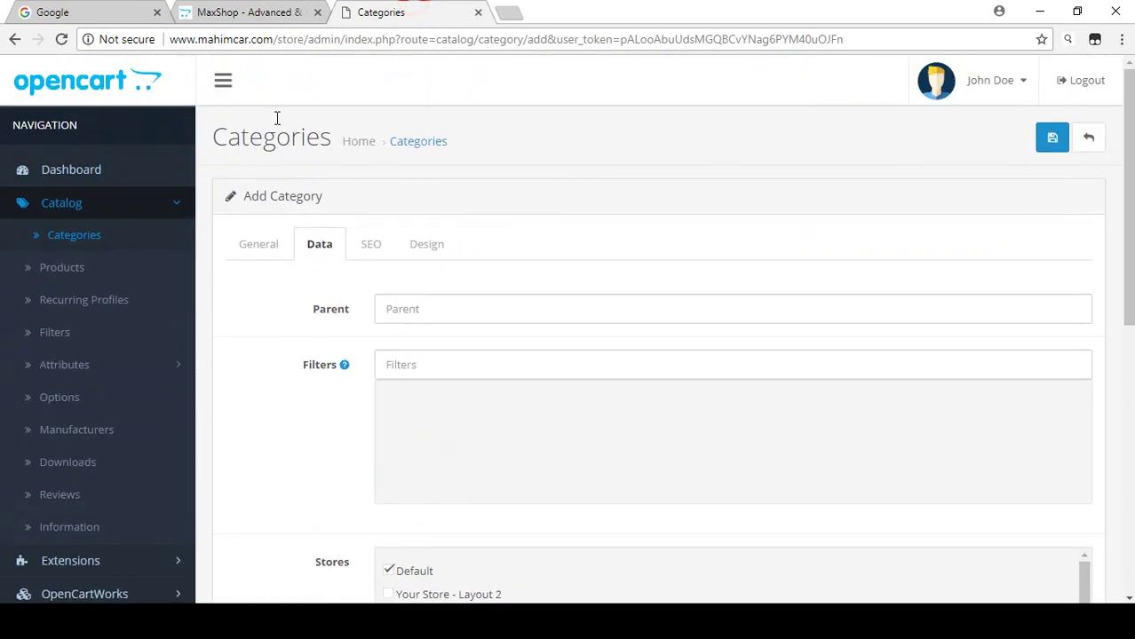
{"action": "left_click", "coordinate": [252, 11]}
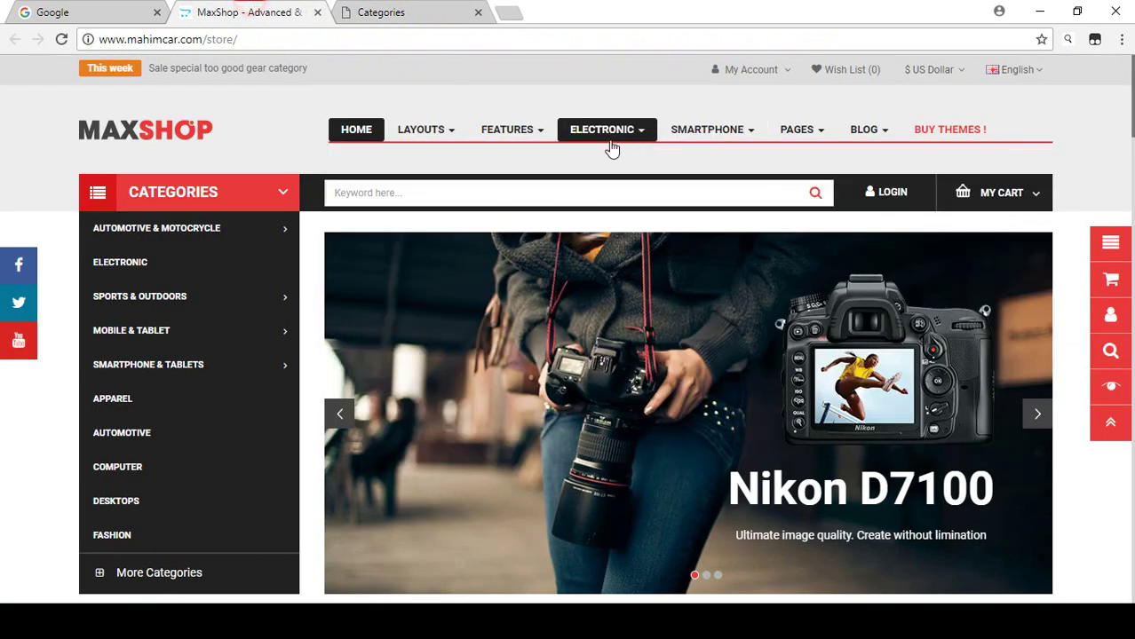
{"action": "mouse_move", "coordinate": [685, 149]}
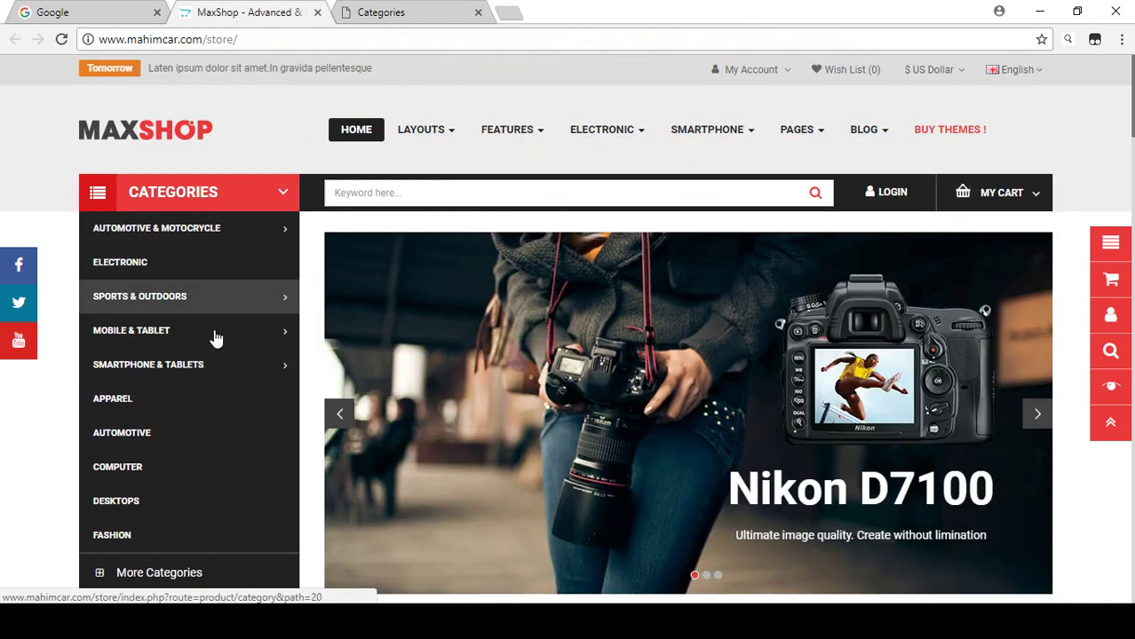
{"action": "left_click", "coordinate": [450, 11]}
Step: Review the category's SEO keyword settings for each store
{"action": "scroll", "coordinate": [317, 330], "scroll_direction": "down", "scroll_amount": 1}
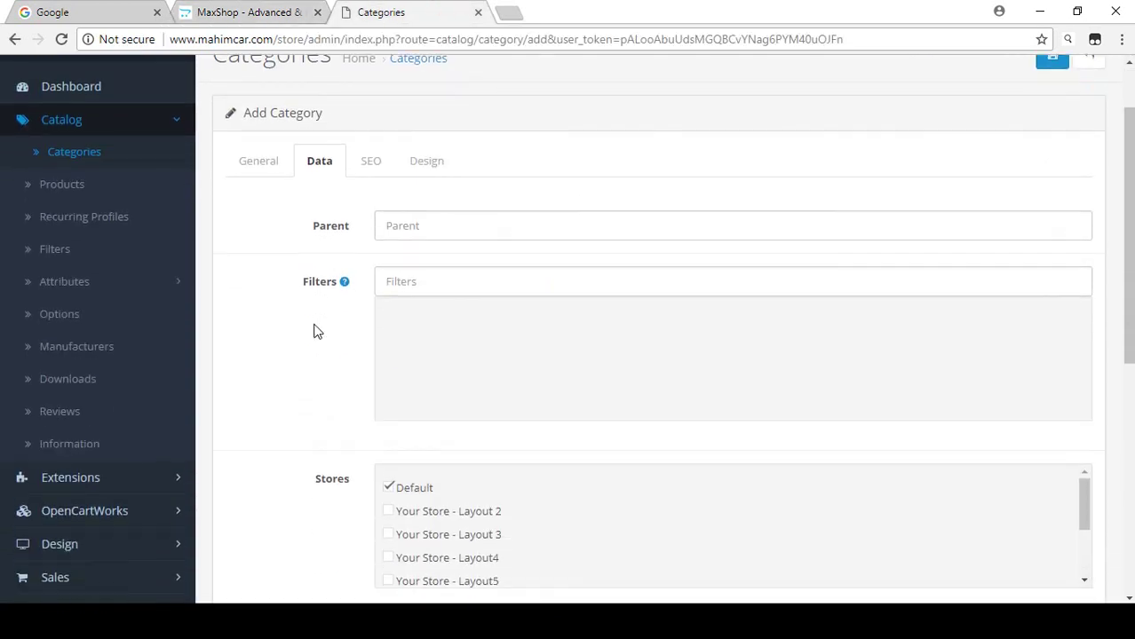
{"action": "scroll", "coordinate": [316, 331], "scroll_direction": "up", "scroll_amount": 1}
{"action": "left_click", "coordinate": [365, 247]}
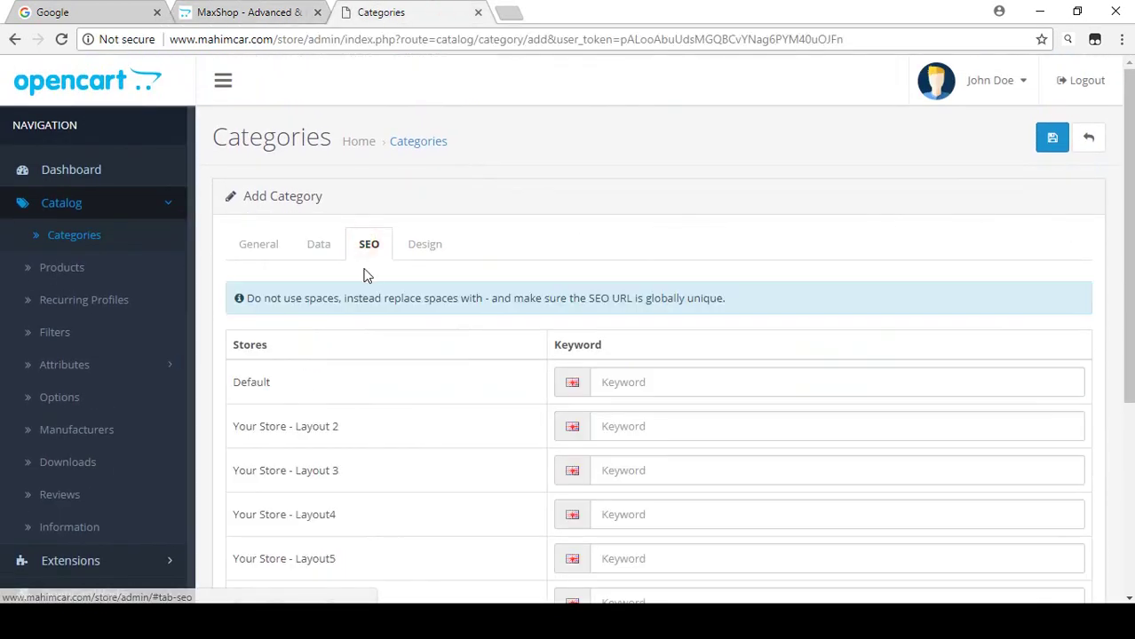
{"action": "scroll", "coordinate": [367, 266], "scroll_direction": "down", "scroll_amount": 1}
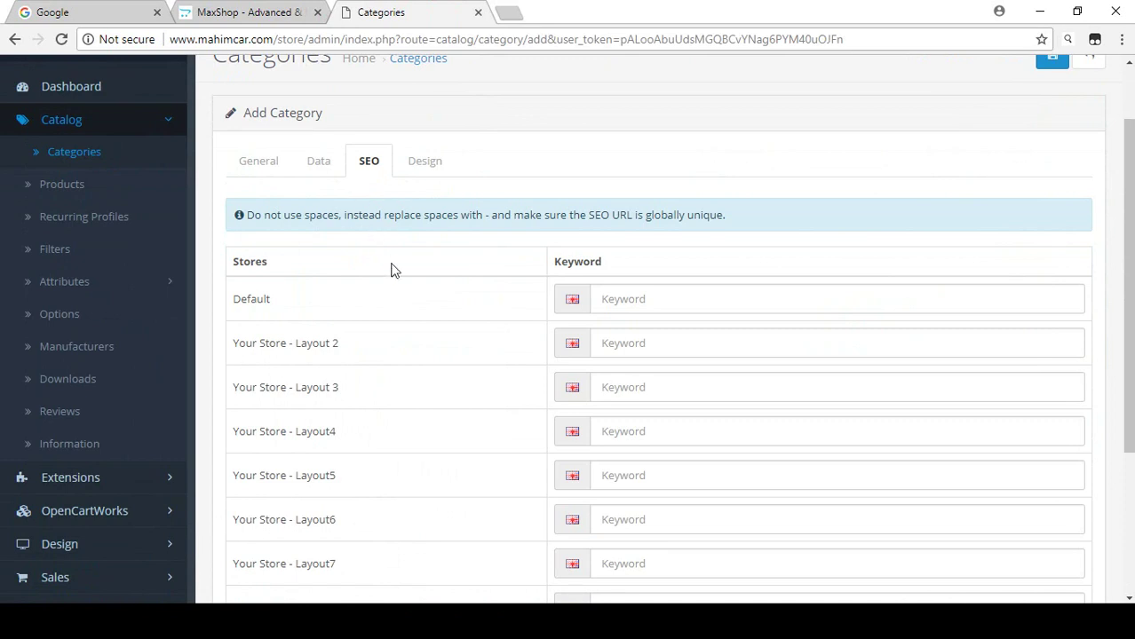
{"action": "scroll", "coordinate": [399, 284], "scroll_direction": "down", "scroll_amount": 2}
{"action": "scroll", "coordinate": [653, 267], "scroll_direction": "up", "scroll_amount": 1}
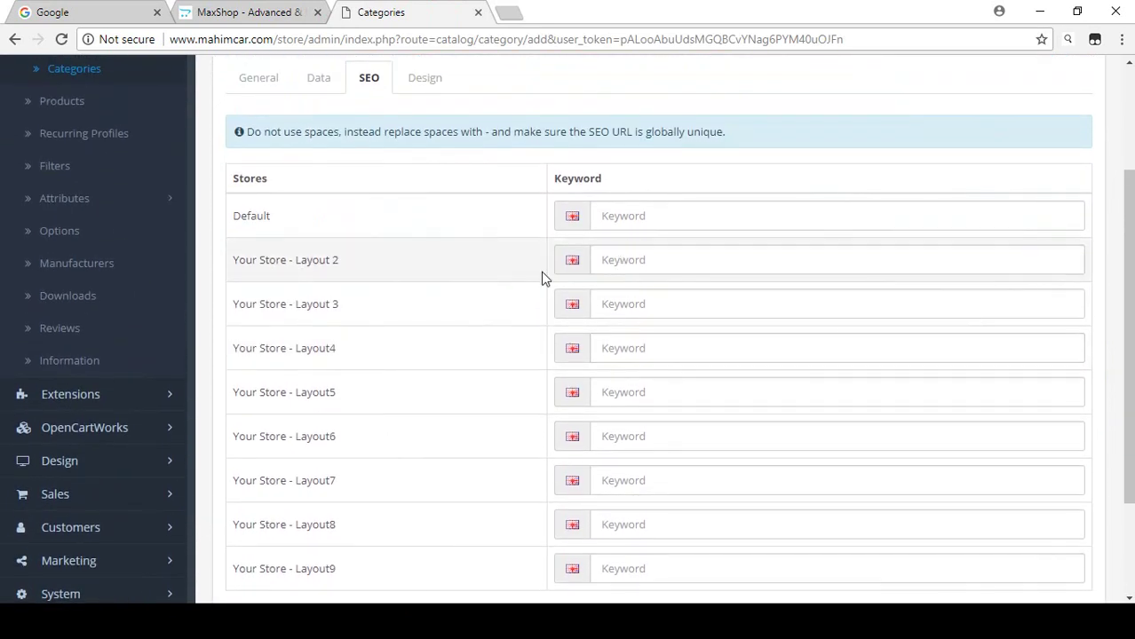
{"action": "scroll", "coordinate": [544, 278], "scroll_direction": "up", "scroll_amount": 1}
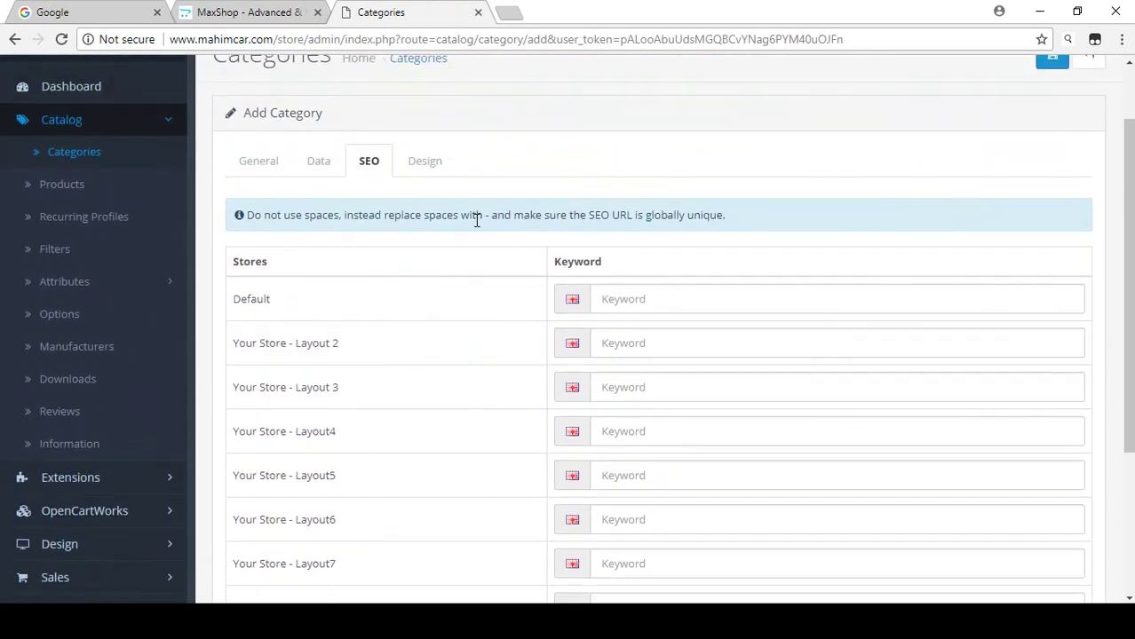
Step: Check the layout overrides for each store, then return to the general fields and select the category name text
{"action": "left_click", "coordinate": [424, 162]}
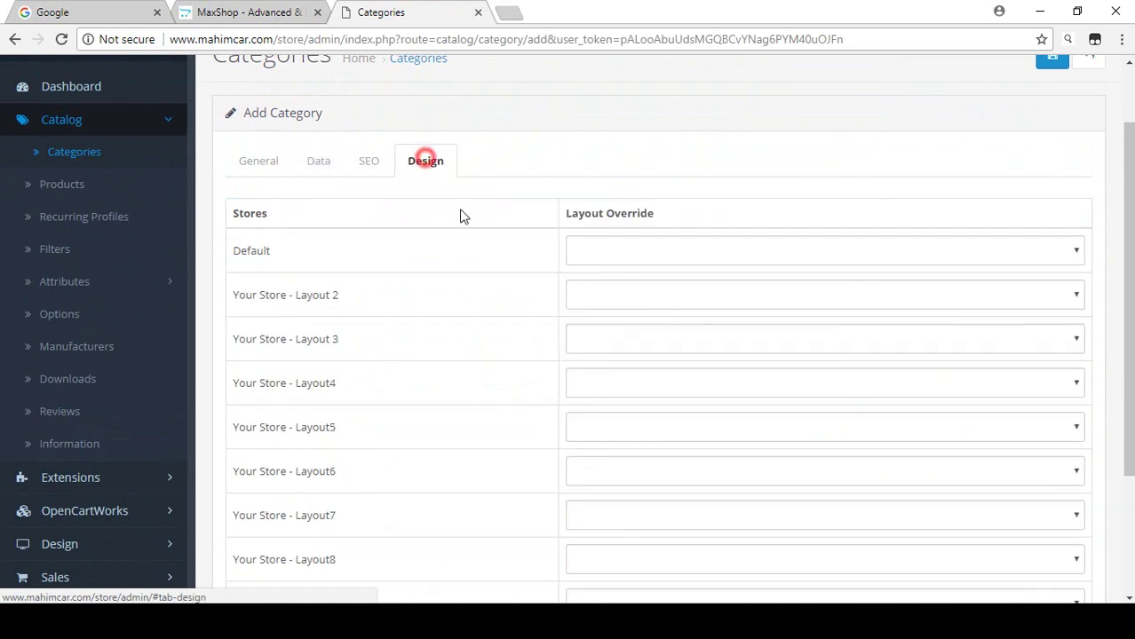
{"action": "left_click", "coordinate": [319, 161]}
{"action": "left_click", "coordinate": [257, 170]}
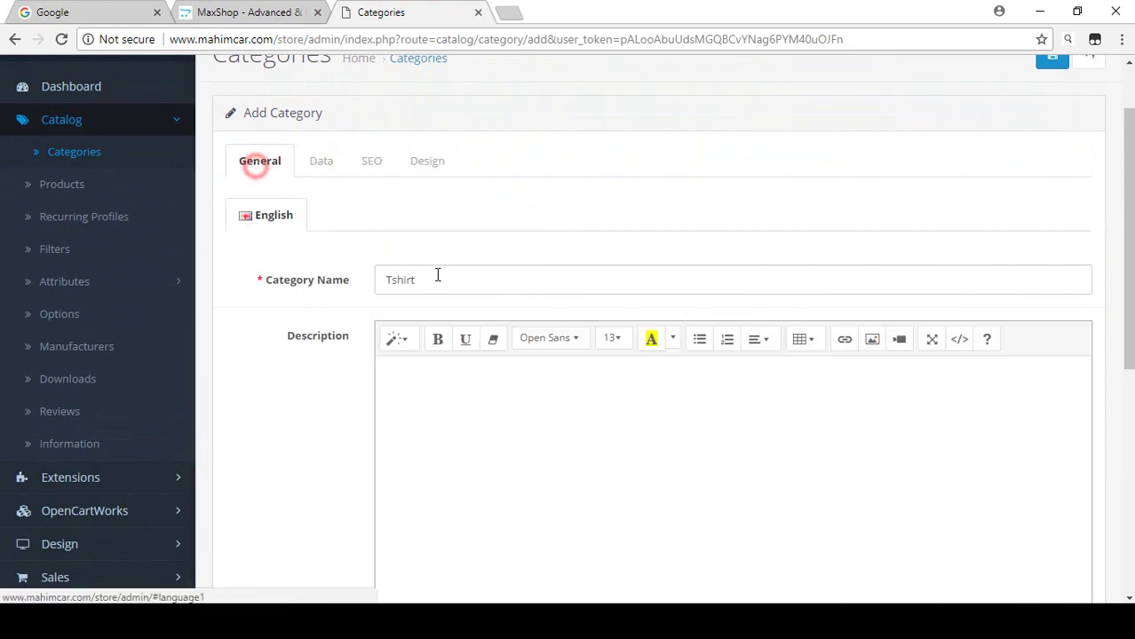
{"action": "left_click_drag", "start_coordinate": [376, 277], "coordinate": [423, 277]}
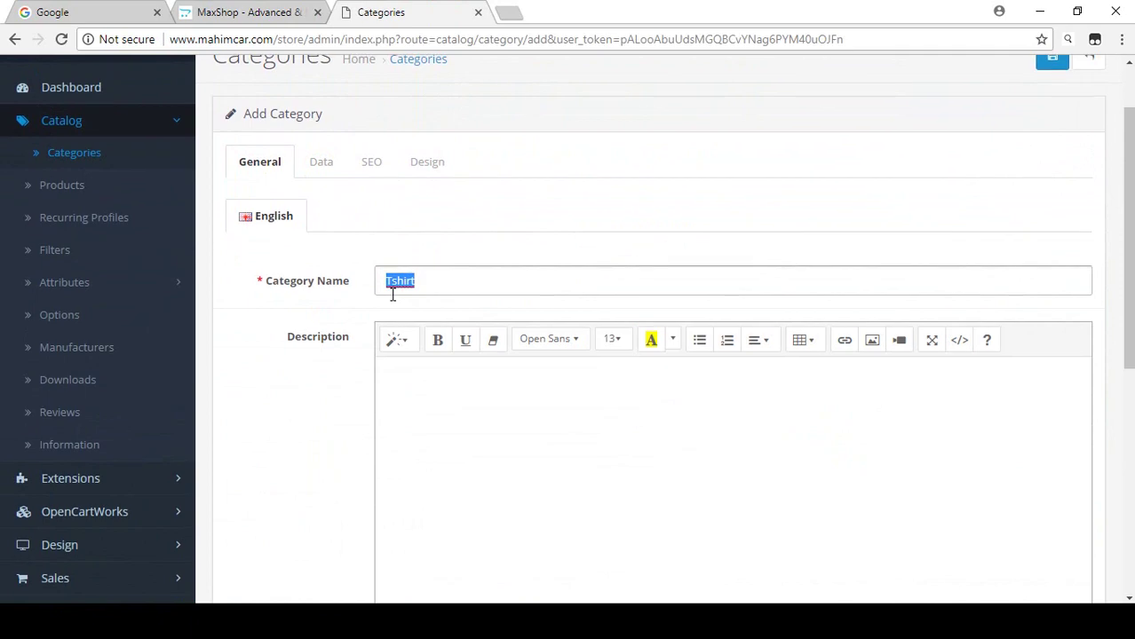
Step: Check the general fields of the Tshirt category and save it
{"action": "scroll", "coordinate": [288, 289], "scroll_direction": "up", "scroll_amount": 1}
{"action": "scroll", "coordinate": [300, 317], "scroll_direction": "down", "scroll_amount": 5}
{"action": "scroll", "coordinate": [309, 322], "scroll_direction": "up", "scroll_amount": 5}
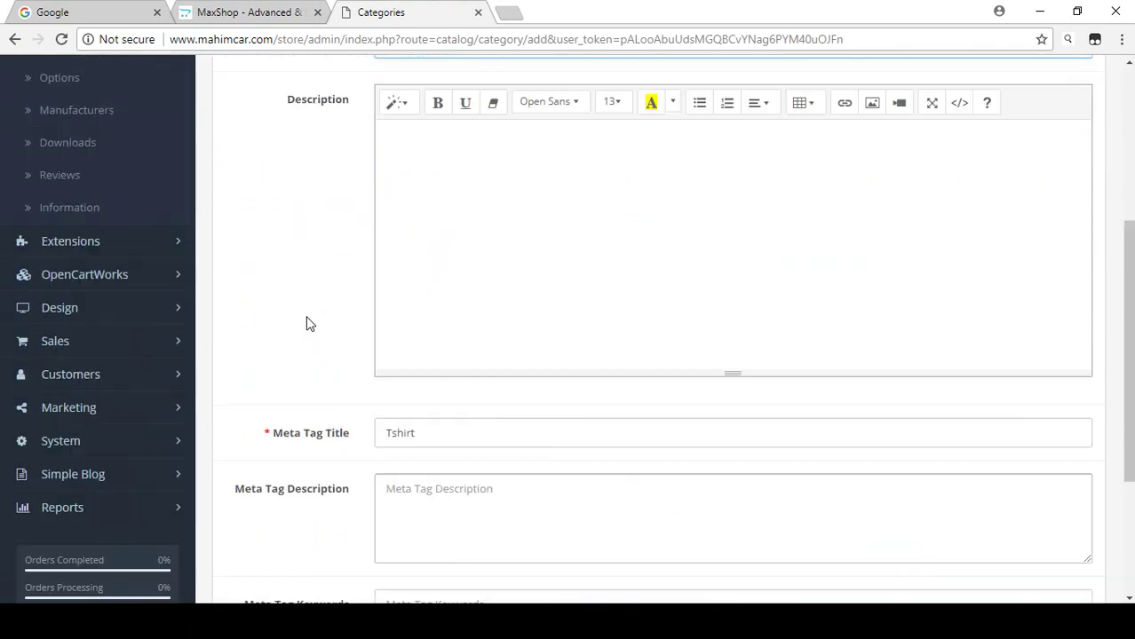
{"action": "left_click", "coordinate": [1048, 142]}
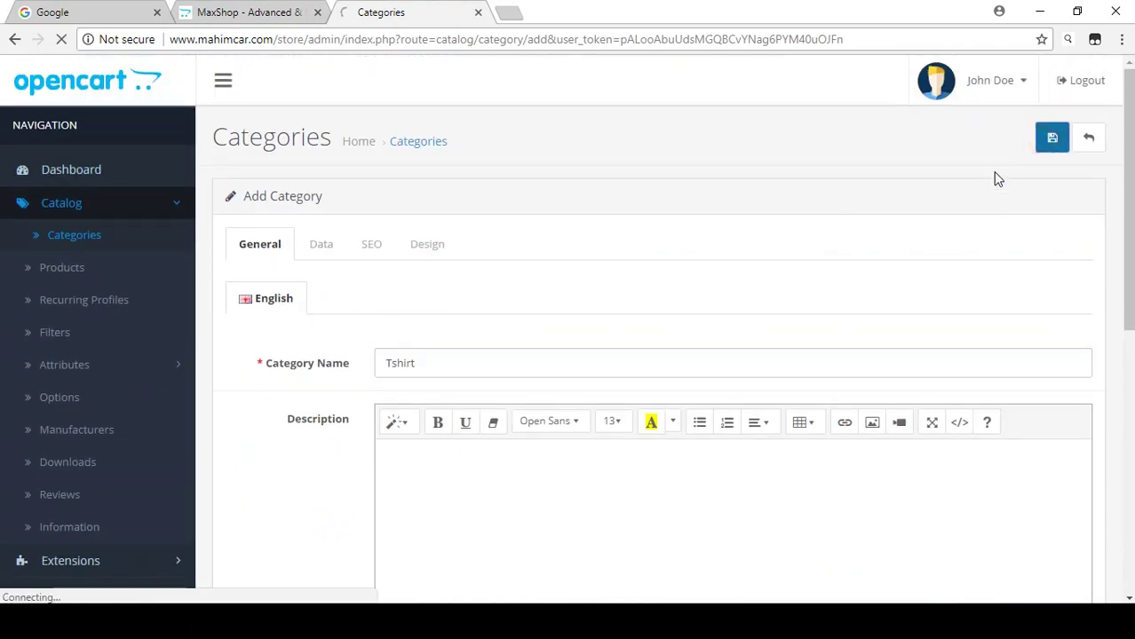
Step: Go to page 3 of the category list and locate the new Tshirt entry
{"action": "scroll", "coordinate": [577, 252], "scroll_direction": "down", "scroll_amount": 9}
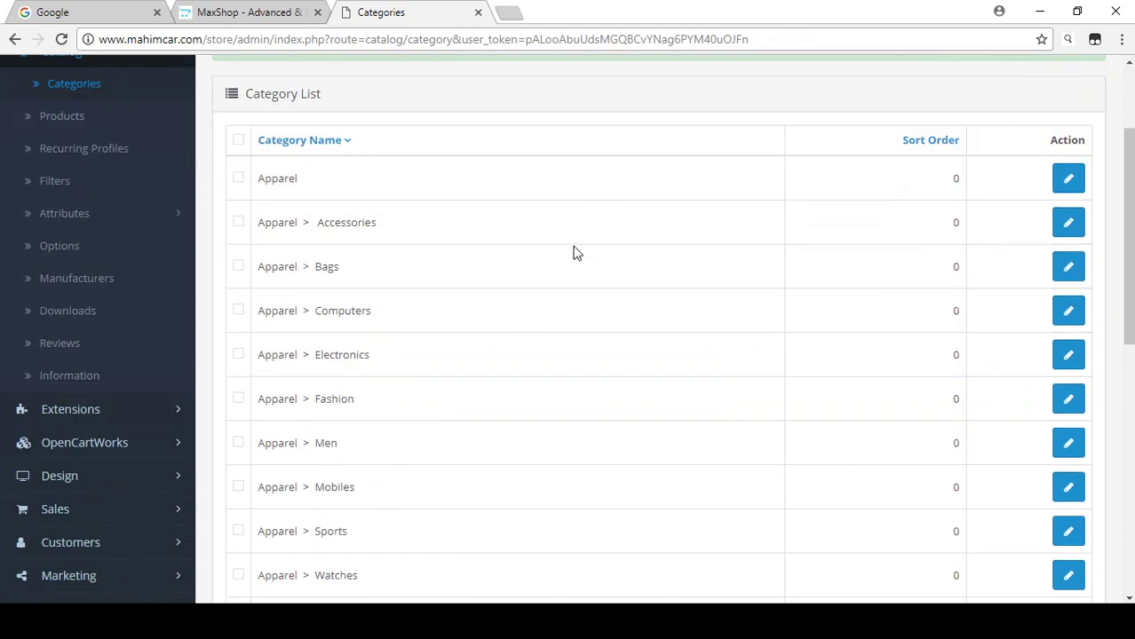
{"action": "left_click", "coordinate": [299, 445]}
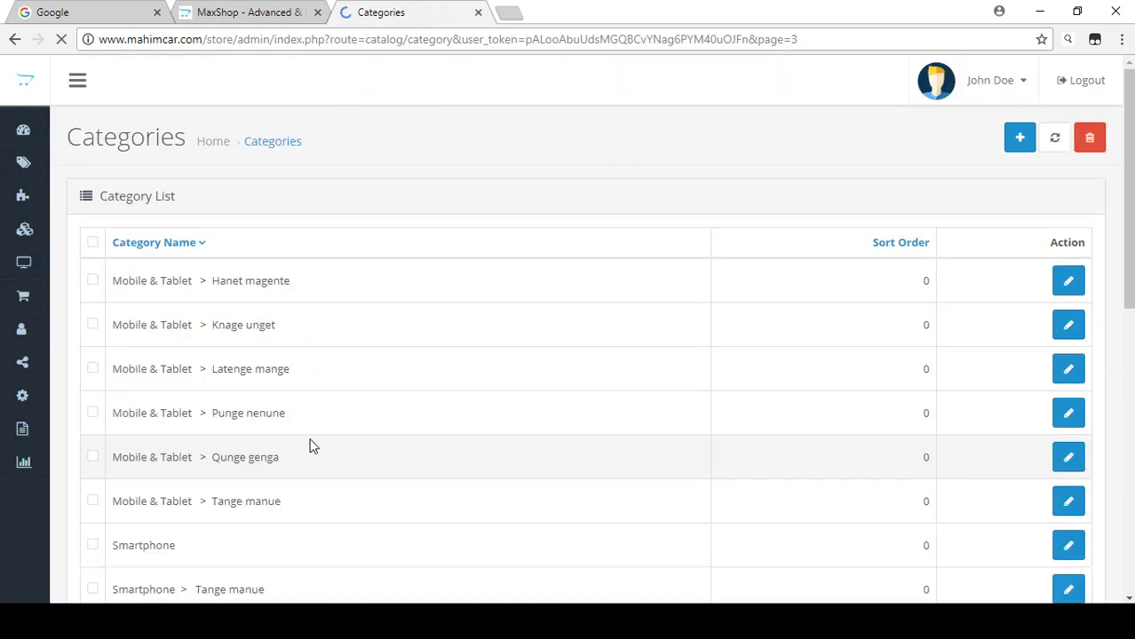
{"action": "scroll", "coordinate": [315, 435], "scroll_direction": "down", "scroll_amount": 9}
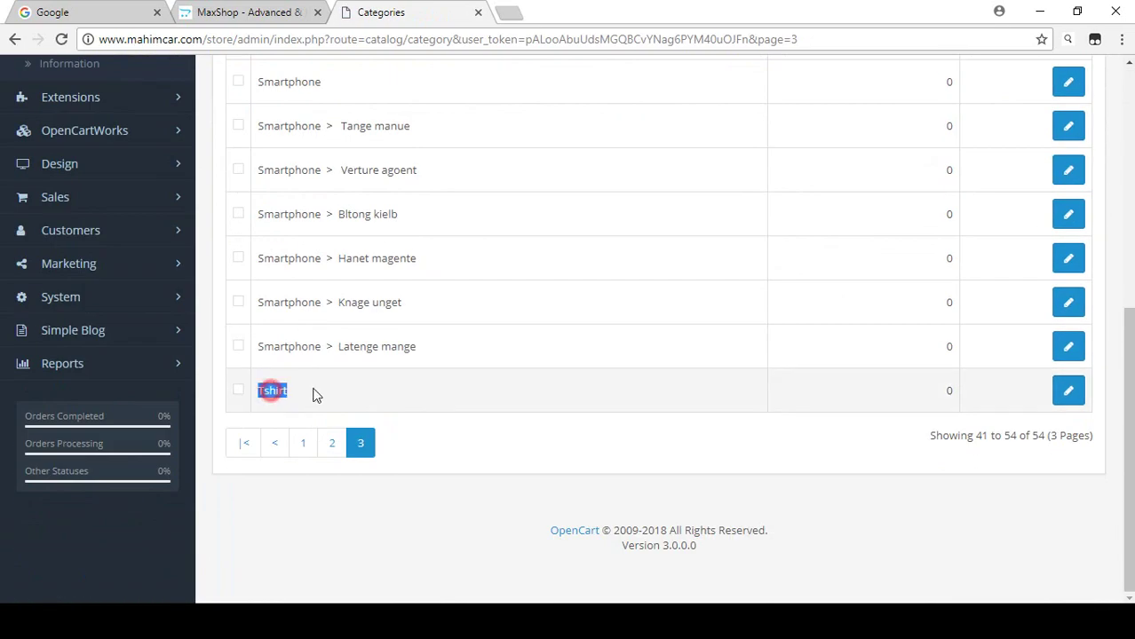
{"action": "scroll", "coordinate": [329, 405], "scroll_direction": "up", "scroll_amount": 9}
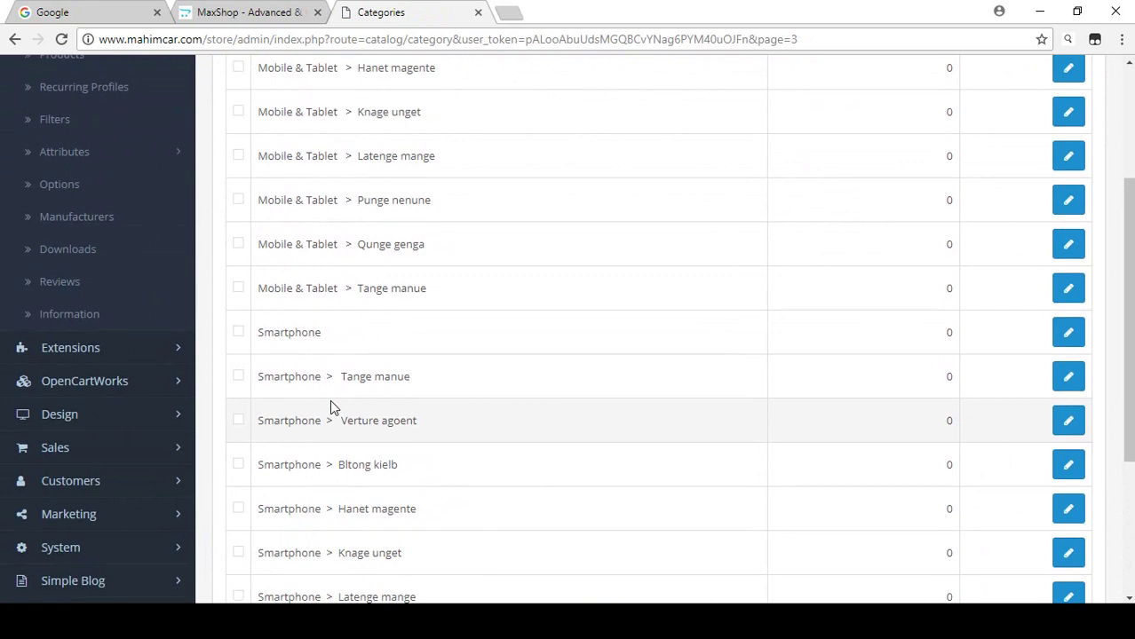
{"action": "scroll", "coordinate": [329, 405], "scroll_direction": "down", "scroll_amount": 9}
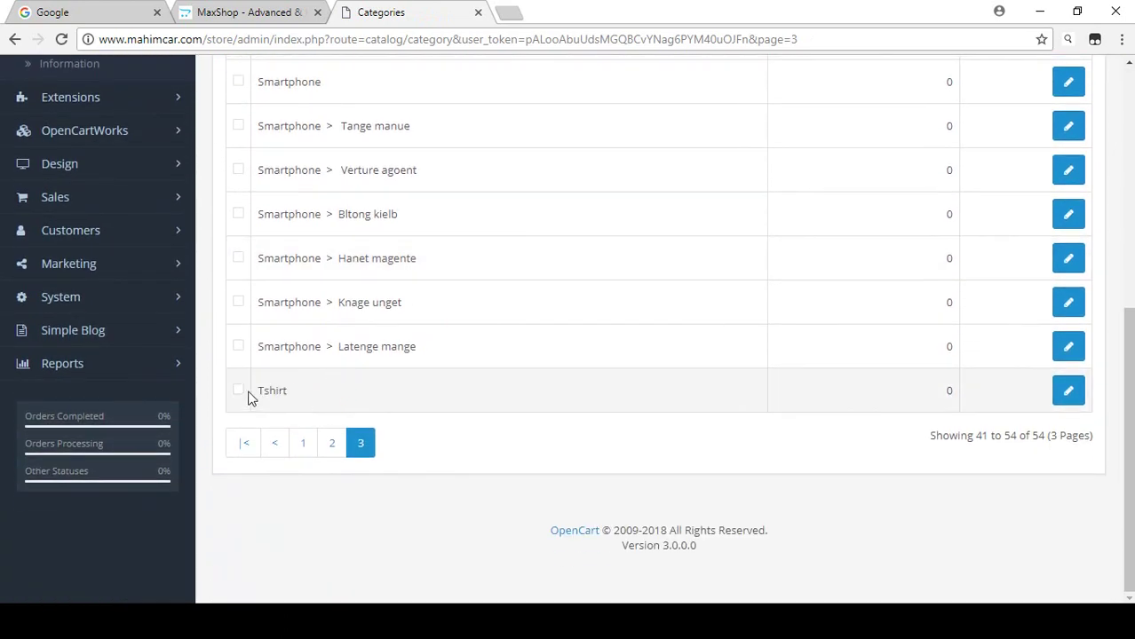
Step: Start adding another category and review the Mans, Woman and Kids Tshirt subcategories outlined in the Notepad note
{"action": "scroll", "coordinate": [294, 390], "scroll_direction": "up", "scroll_amount": 9}
{"action": "left_click", "coordinate": [1008, 138]}
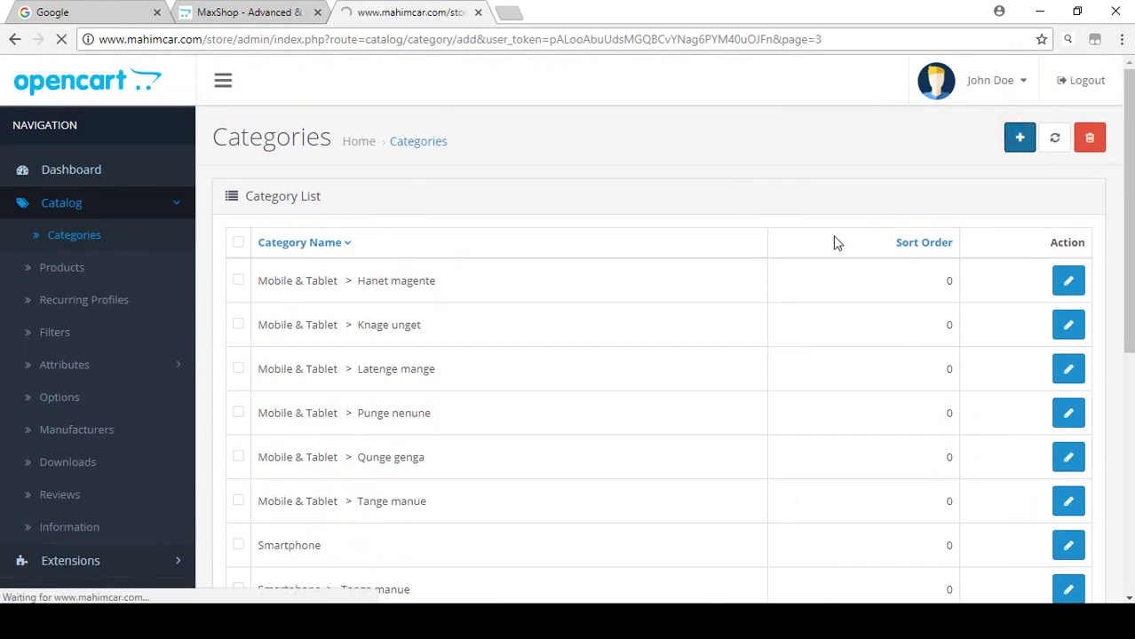
{"action": "key", "text": "alt+Tab"}
{"action": "left_click", "coordinate": [407, 317]}
{"action": "left_click_drag", "start_coordinate": [316, 242], "coordinate": [292, 242]}
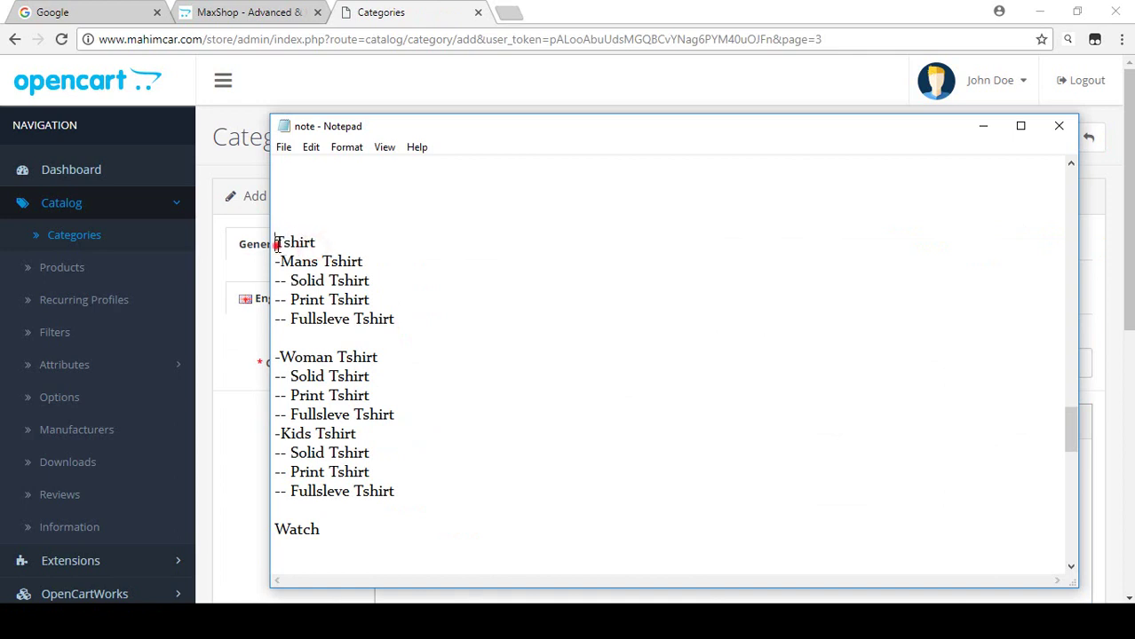
{"action": "left_click_drag", "start_coordinate": [275, 261], "coordinate": [383, 272]}
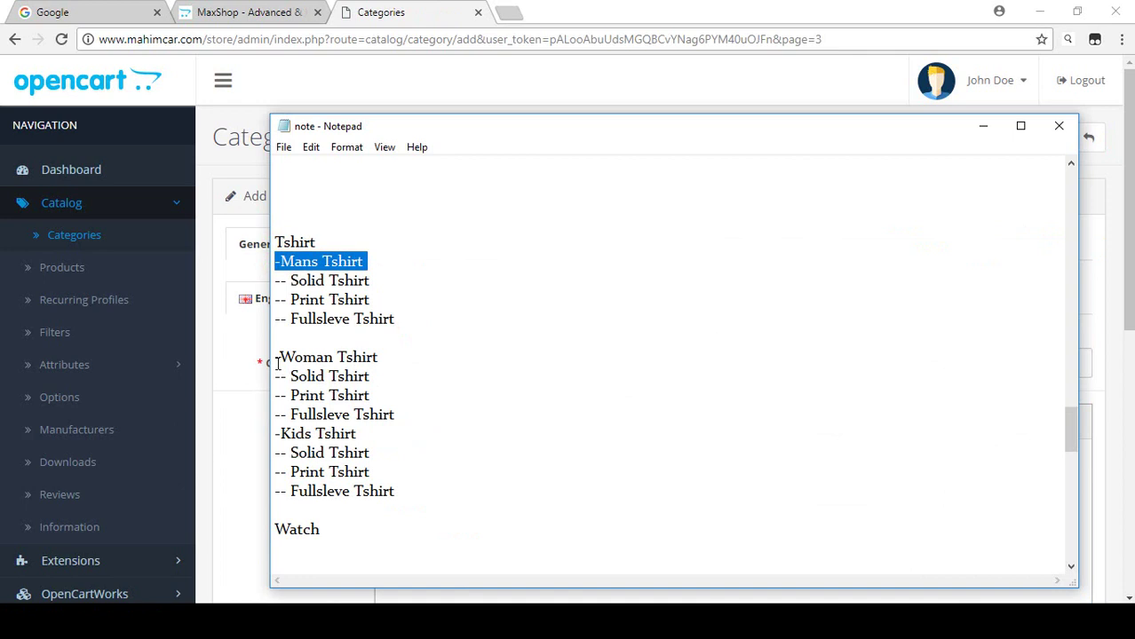
{"action": "left_click_drag", "start_coordinate": [276, 359], "coordinate": [395, 378]}
{"action": "left_click_drag", "start_coordinate": [275, 433], "coordinate": [378, 436]}
{"action": "left_click", "coordinate": [377, 435]}
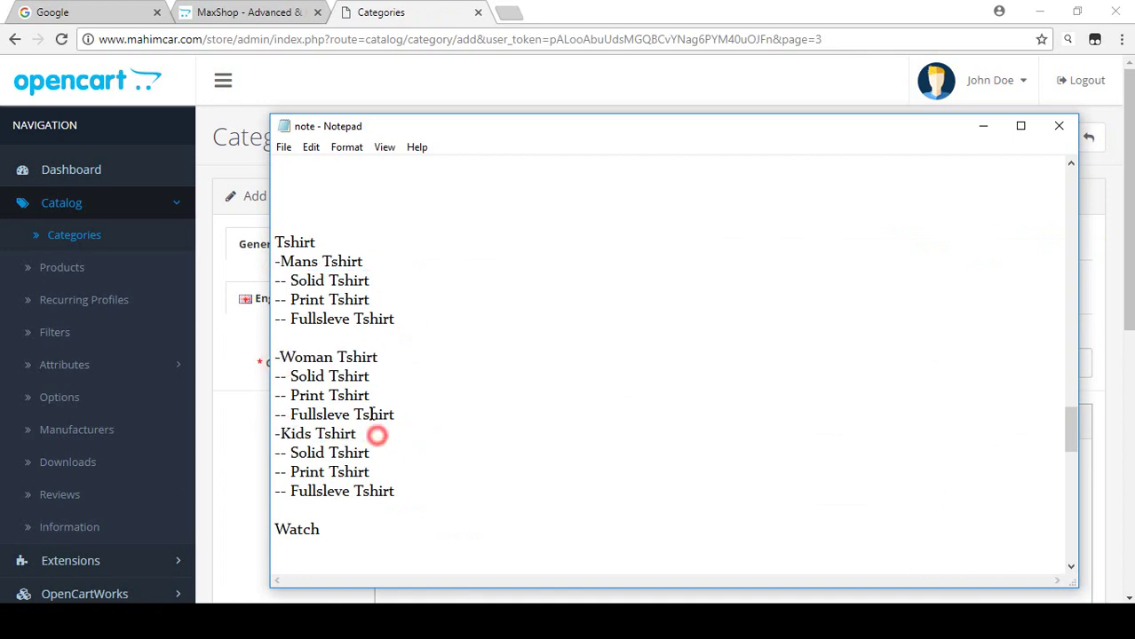
Step: Copy "Mans Tshirt" from the note and enter it as the new category's name
{"action": "left_click_drag", "start_coordinate": [368, 263], "coordinate": [282, 265]}
{"action": "key", "text": "ctrl+c"}
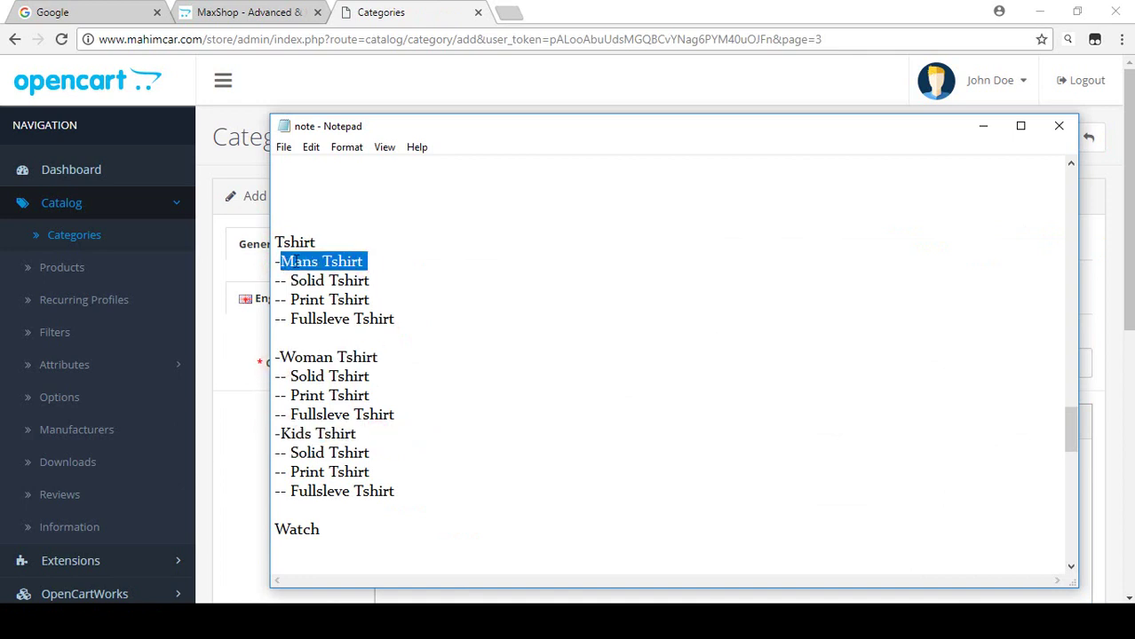
{"action": "left_click", "coordinate": [983, 127]}
{"action": "left_click", "coordinate": [425, 363]}
{"action": "key", "text": "ctrl+v"}
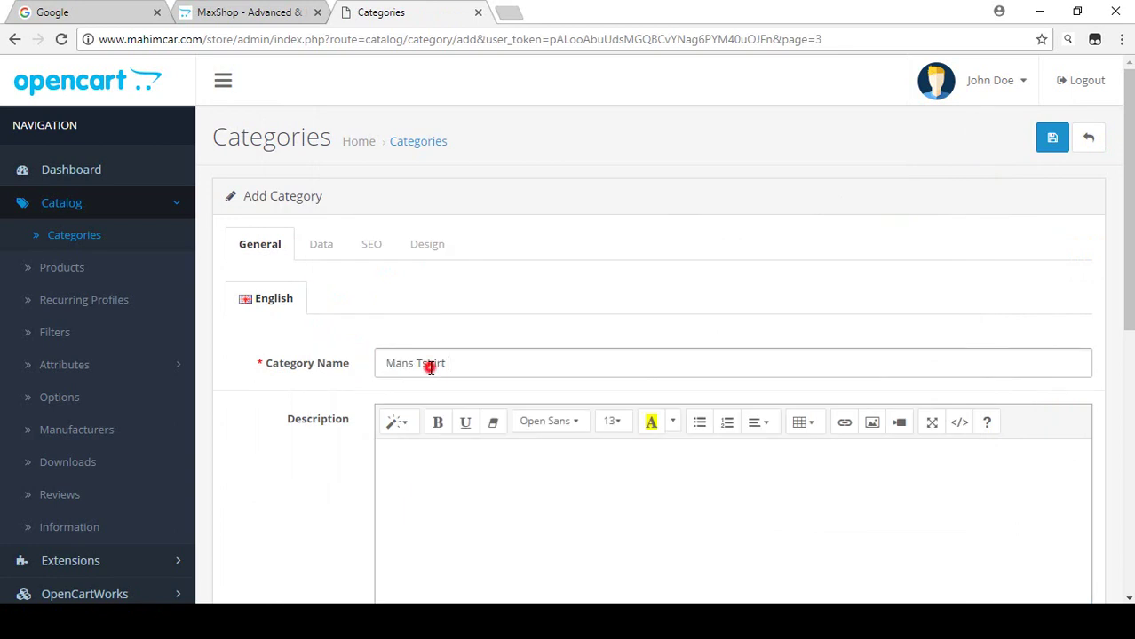
Step: Set the category's meta tag title to Mans Tshirt
{"action": "scroll", "coordinate": [381, 371], "scroll_direction": "down", "scroll_amount": 3}
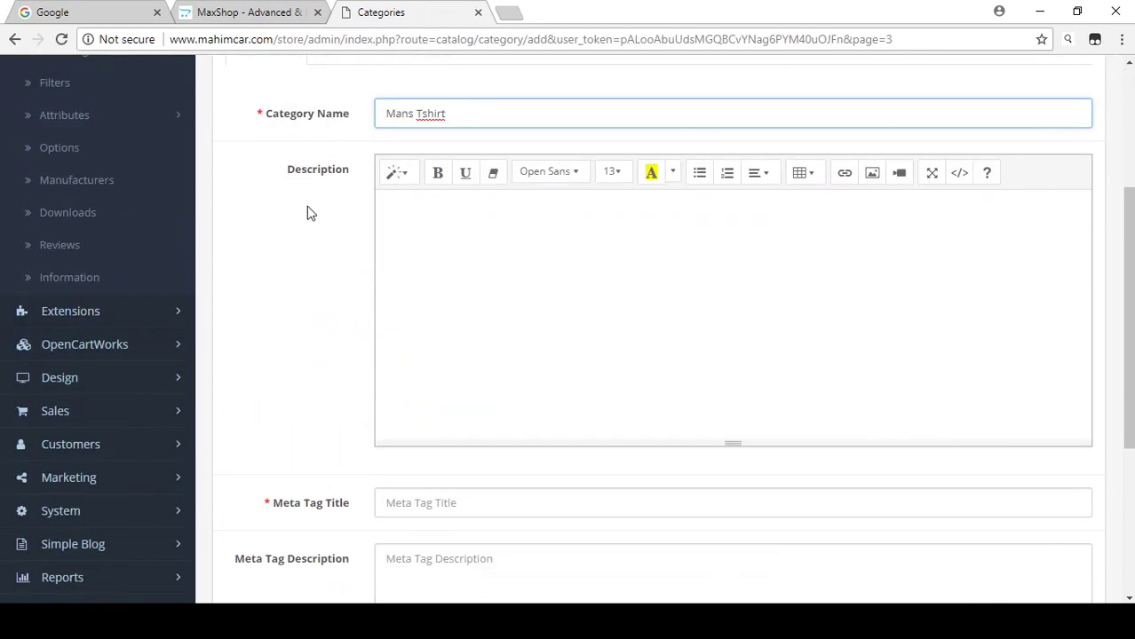
{"action": "left_click", "coordinate": [405, 504]}
{"action": "key", "text": "ctrl+v"}
{"action": "scroll", "coordinate": [309, 284], "scroll_direction": "down", "scroll_amount": 2}
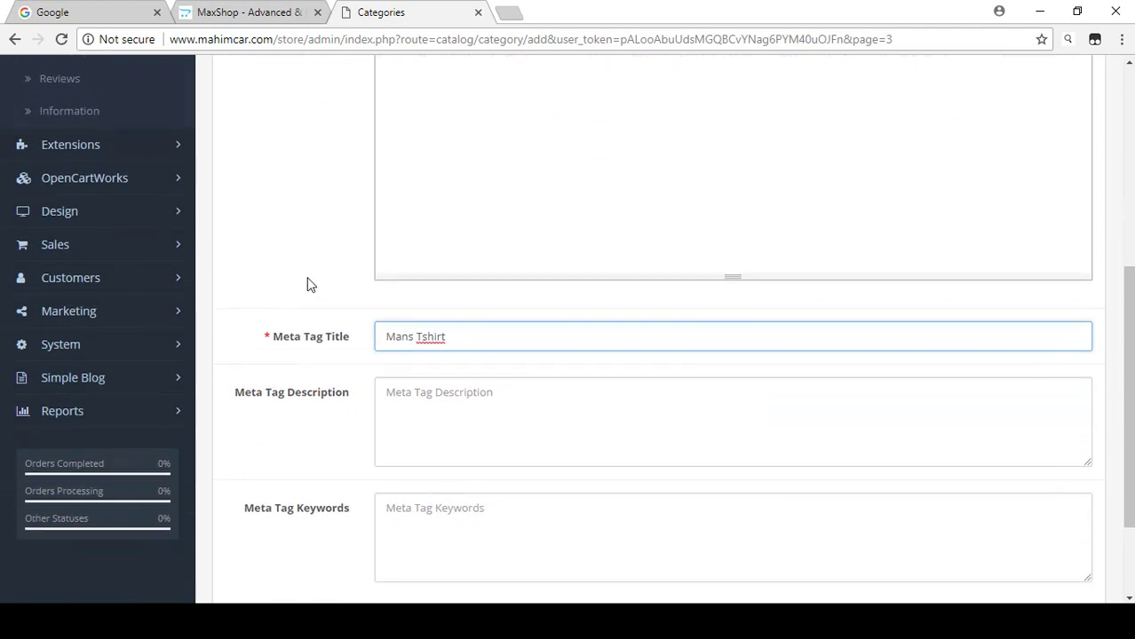
Step: Check the parent category in the Notepad note and set Tshirt as the parent of Mans Tshirt
{"action": "scroll", "coordinate": [331, 449], "scroll_direction": "up", "scroll_amount": 5}
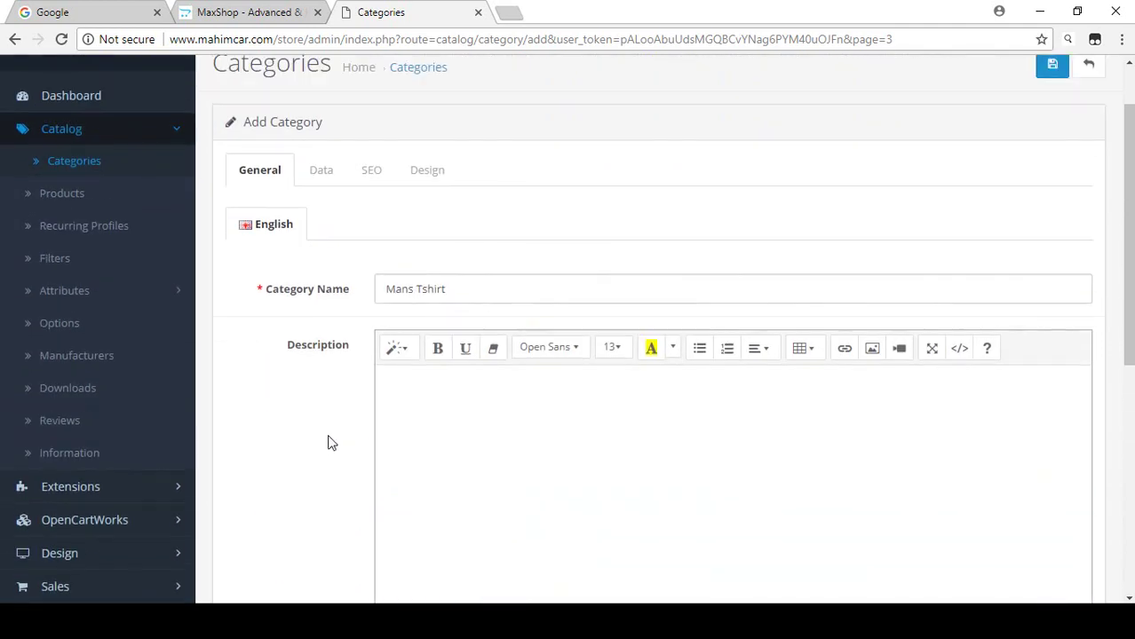
{"action": "left_click", "coordinate": [316, 255]}
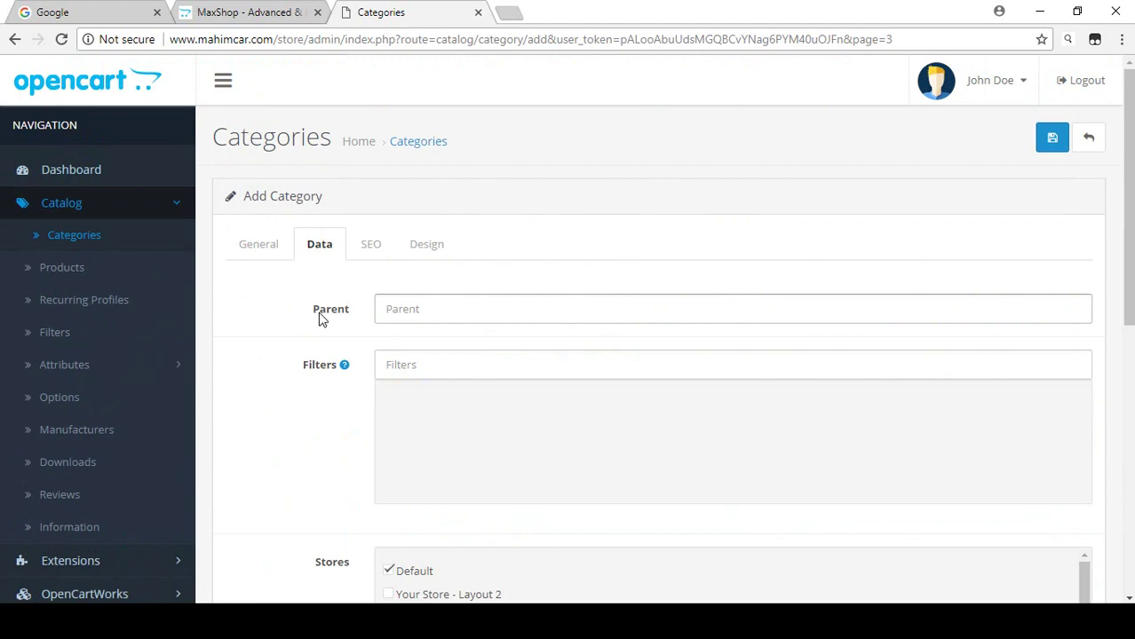
{"action": "left_click", "coordinate": [270, 251]}
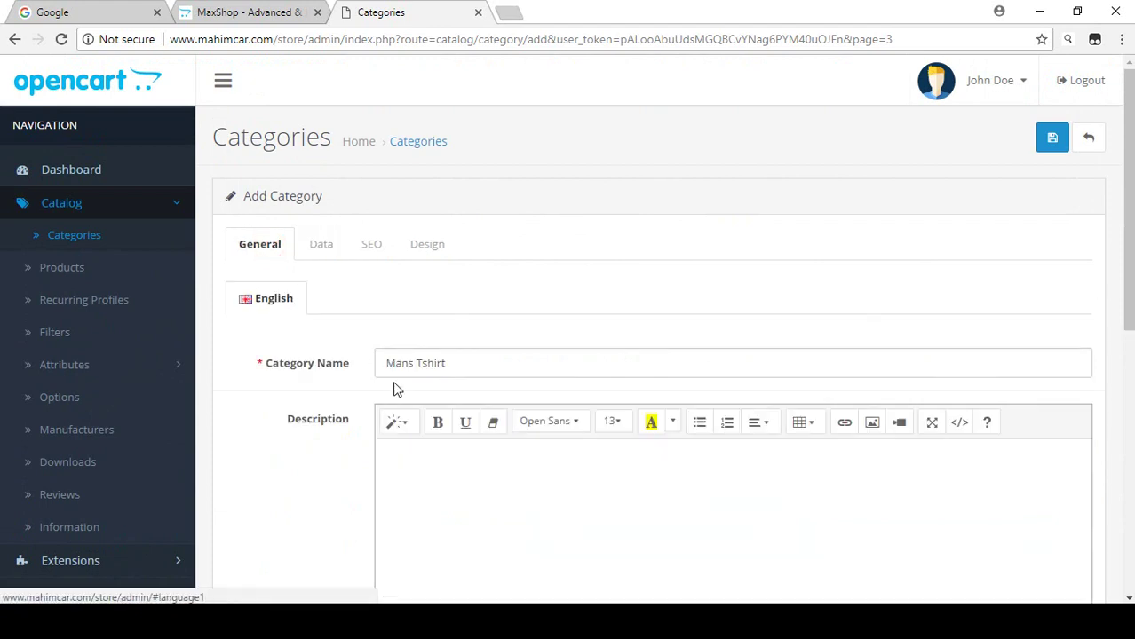
{"action": "left_click", "coordinate": [318, 253]}
{"action": "key", "text": "alt+Tab"}
{"action": "left_click_drag", "start_coordinate": [317, 242], "coordinate": [275, 242]}
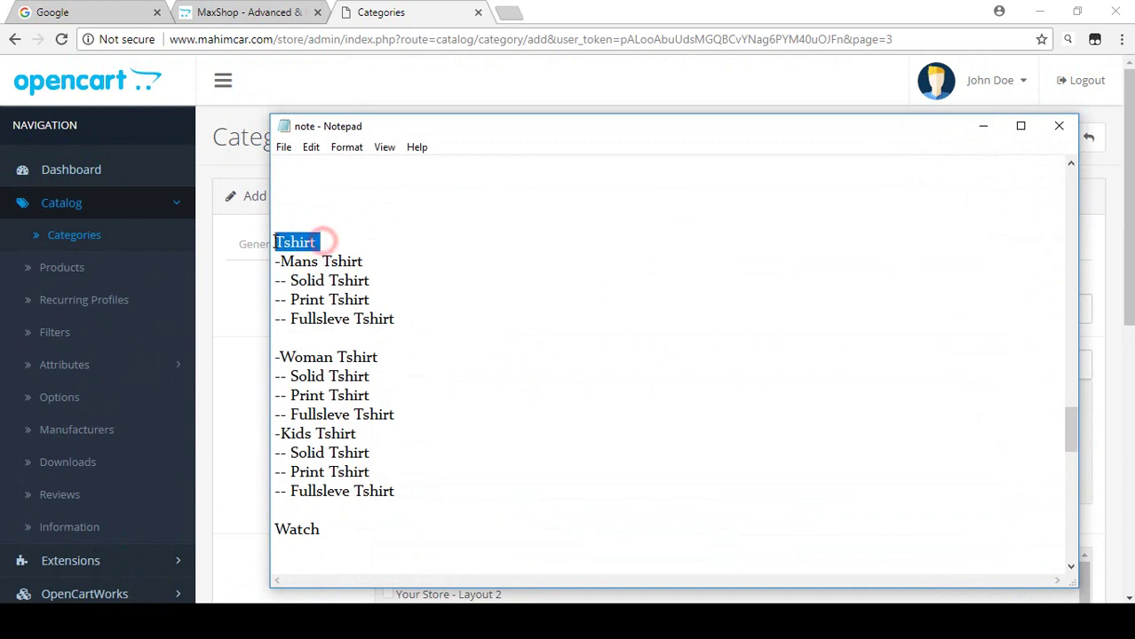
{"action": "left_click", "coordinate": [979, 127]}
{"action": "left_click", "coordinate": [422, 309]}
{"action": "type", "text": "tshirt"}
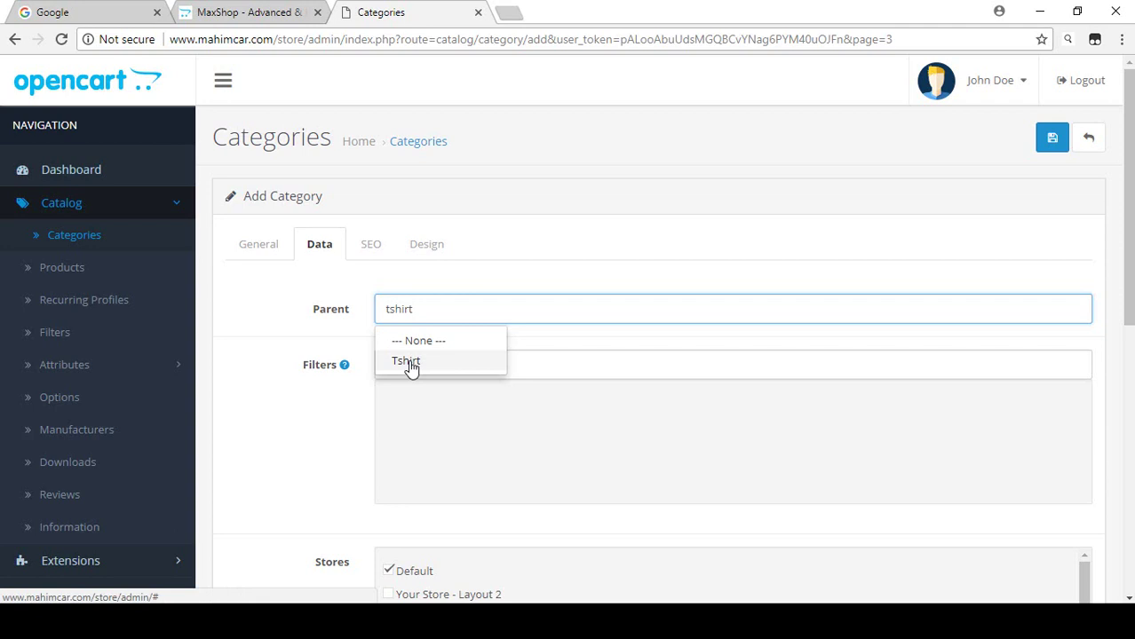
{"action": "left_click", "coordinate": [407, 362]}
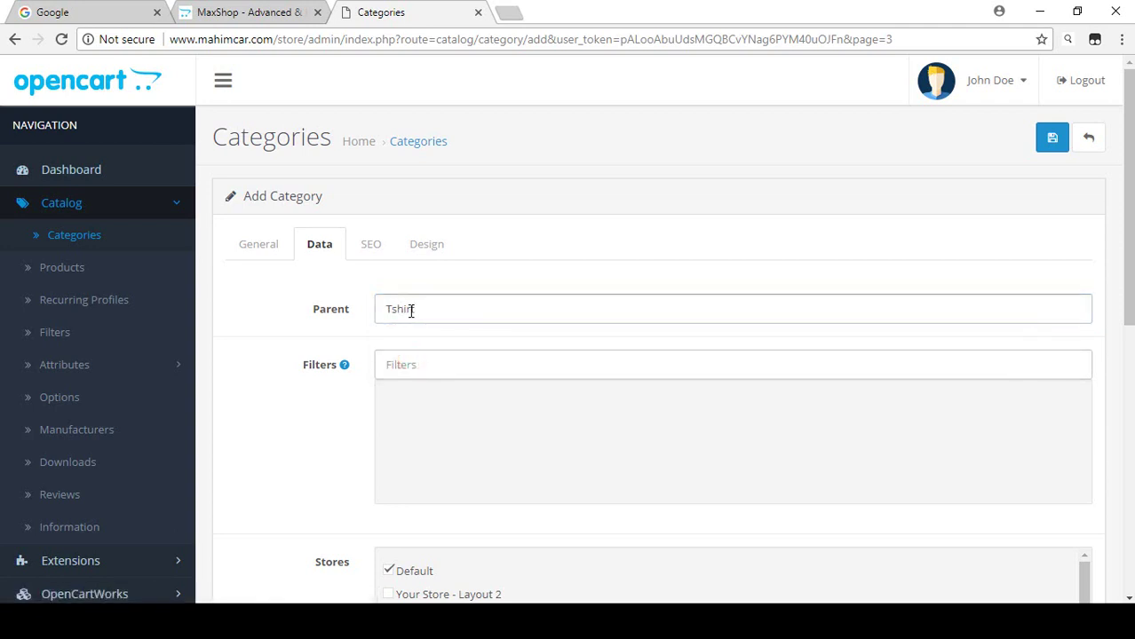
Step: Look over the remaining data settings of the Mans Tshirt subcategory and save it
{"action": "scroll", "coordinate": [411, 311], "scroll_direction": "down", "scroll_amount": 3}
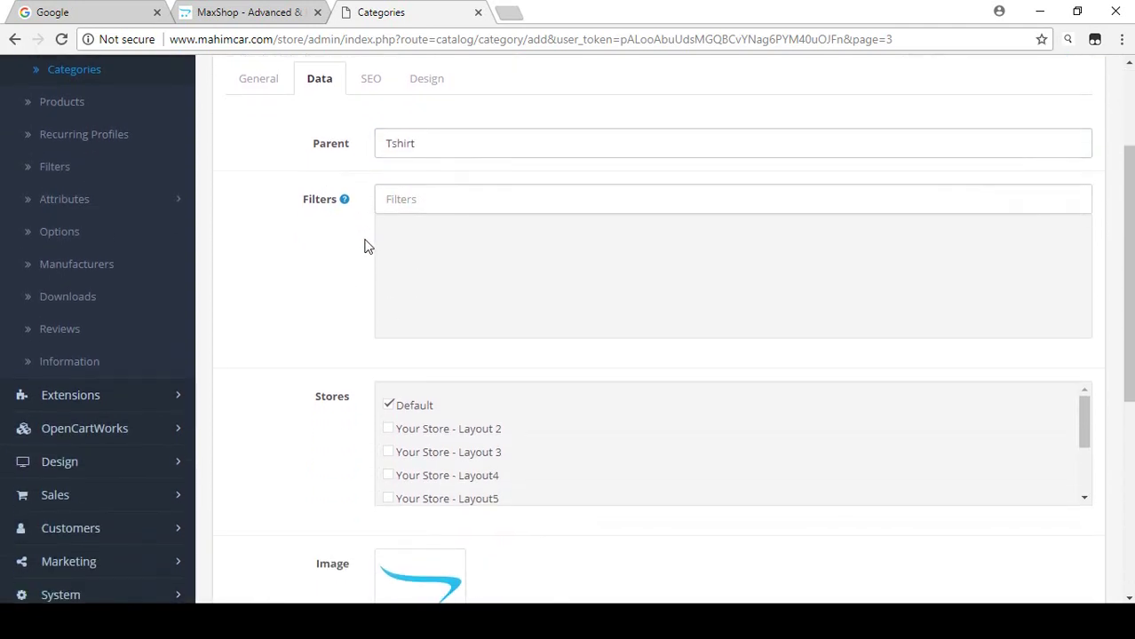
{"action": "scroll", "coordinate": [368, 247], "scroll_direction": "up", "scroll_amount": 1}
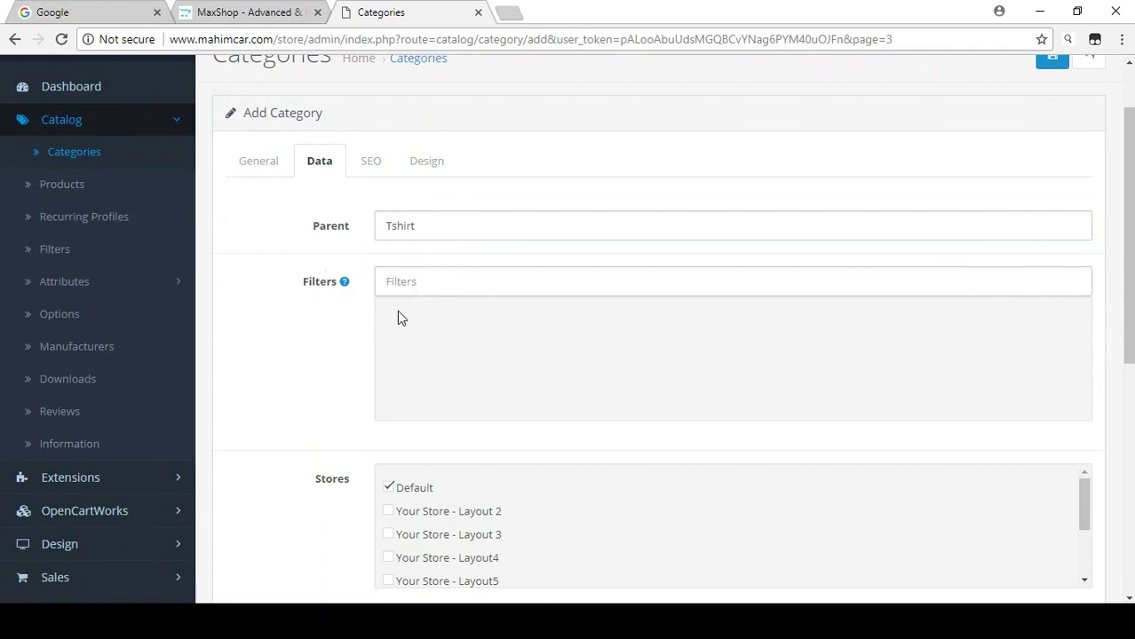
{"action": "scroll", "coordinate": [359, 310], "scroll_direction": "down", "scroll_amount": 5}
{"action": "scroll", "coordinate": [360, 311], "scroll_direction": "up", "scroll_amount": 2}
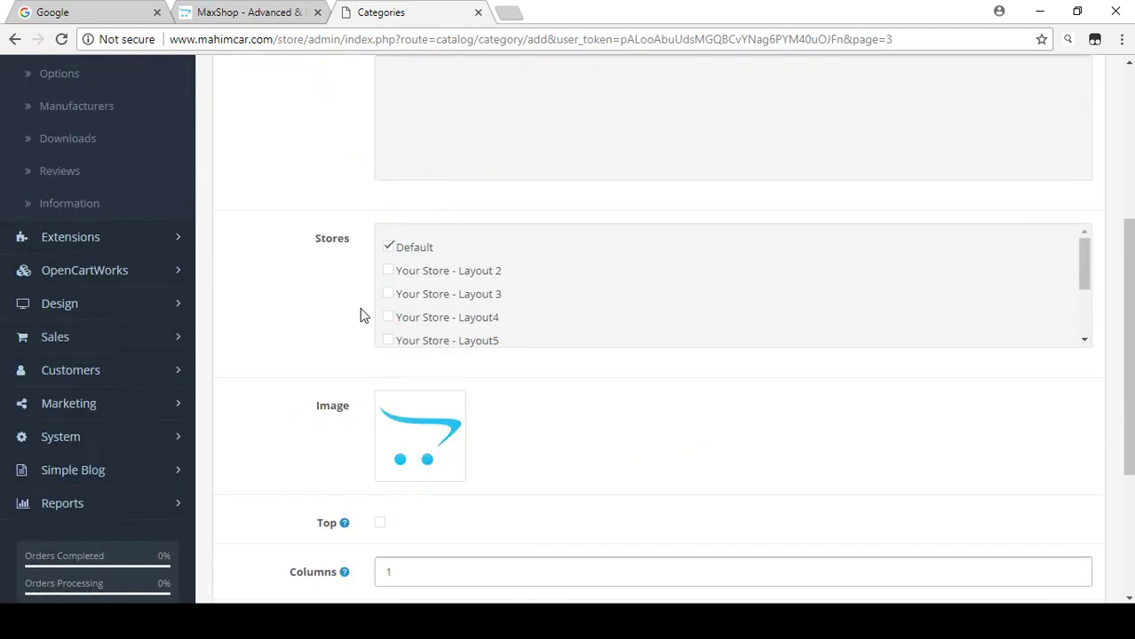
{"action": "scroll", "coordinate": [360, 309], "scroll_direction": "up", "scroll_amount": 2}
{"action": "scroll", "coordinate": [363, 315], "scroll_direction": "up", "scroll_amount": 2}
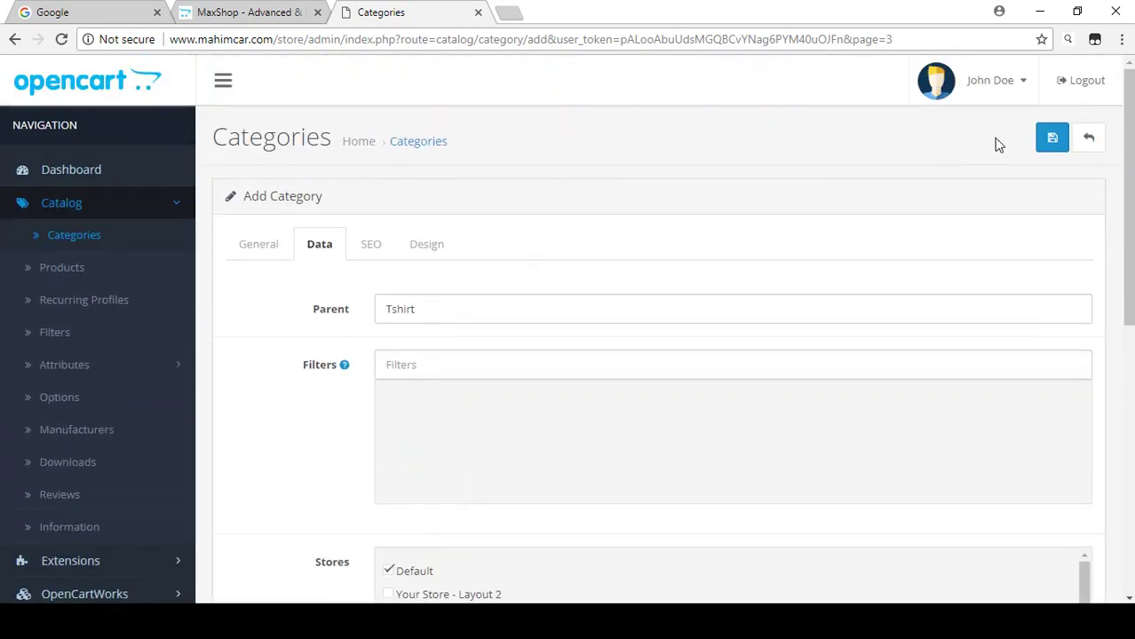
{"action": "left_click", "coordinate": [1051, 138]}
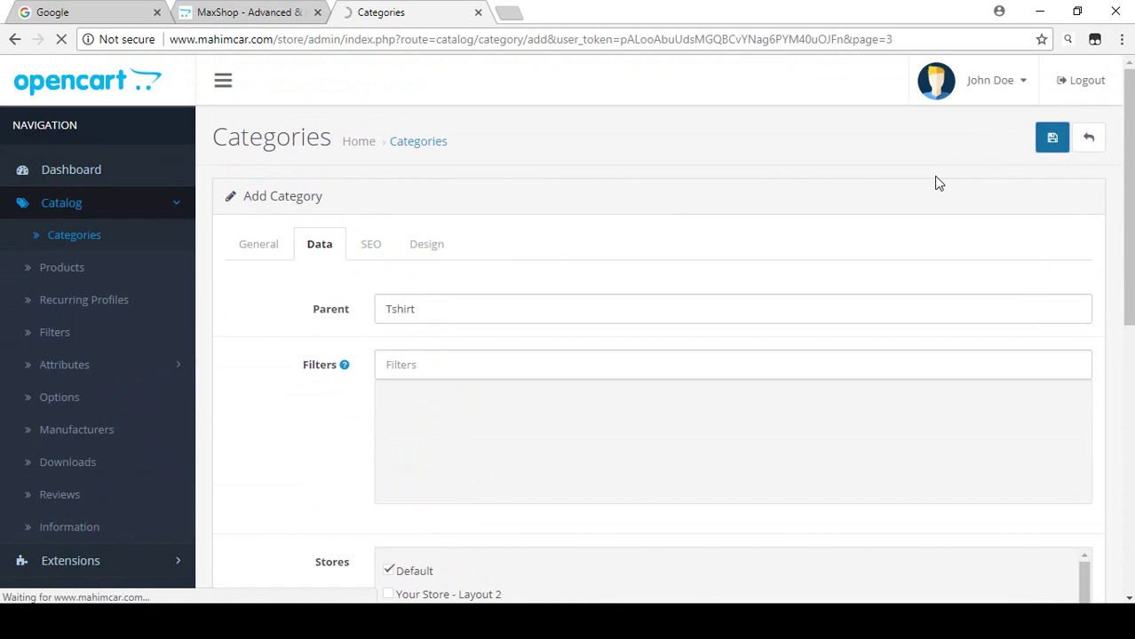
Step: Check the Tshirt and Tshirt > Mans Tshirt entries at the end of the category list
{"action": "scroll", "coordinate": [813, 198], "scroll_direction": "down", "scroll_amount": 5}
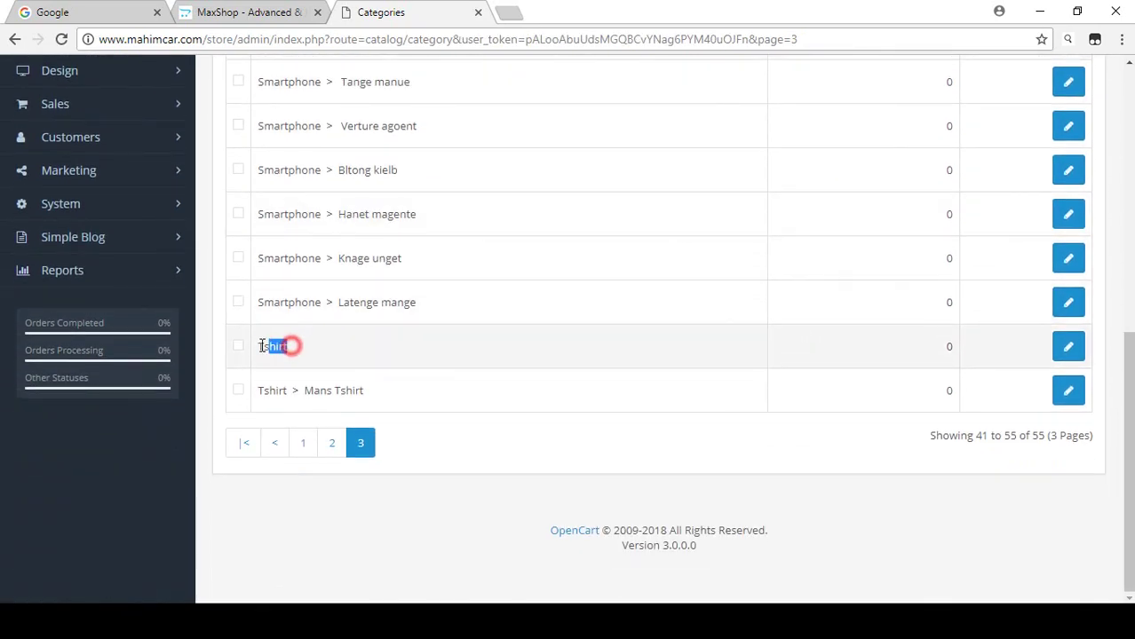
{"action": "left_click", "coordinate": [346, 372]}
{"action": "left_click_drag", "start_coordinate": [293, 388], "coordinate": [341, 390]}
{"action": "left_click", "coordinate": [384, 394]}
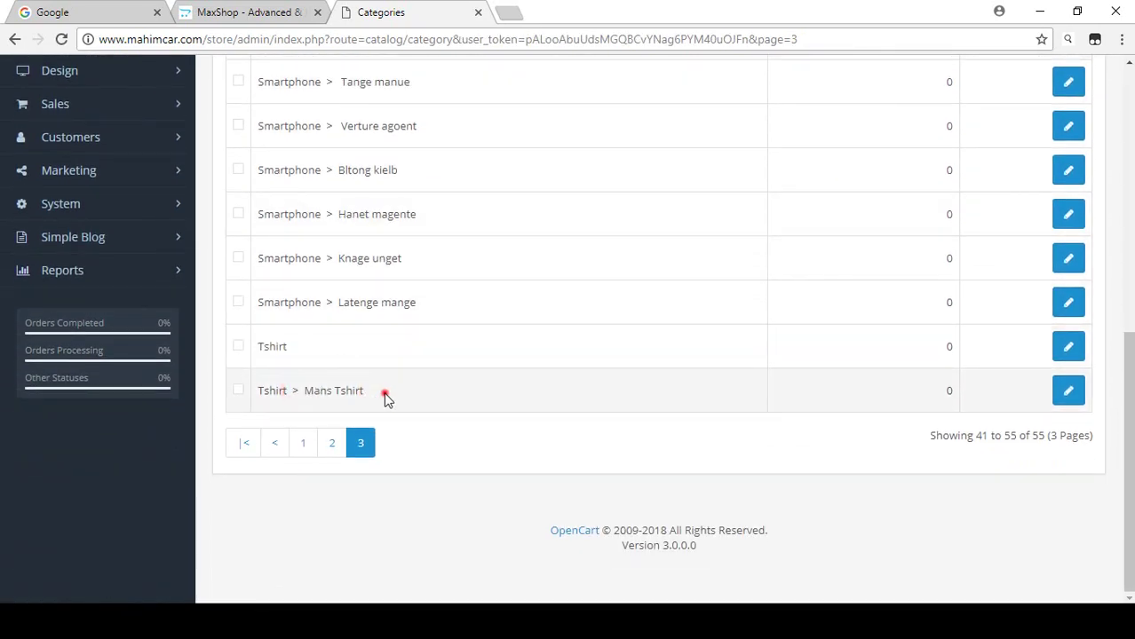
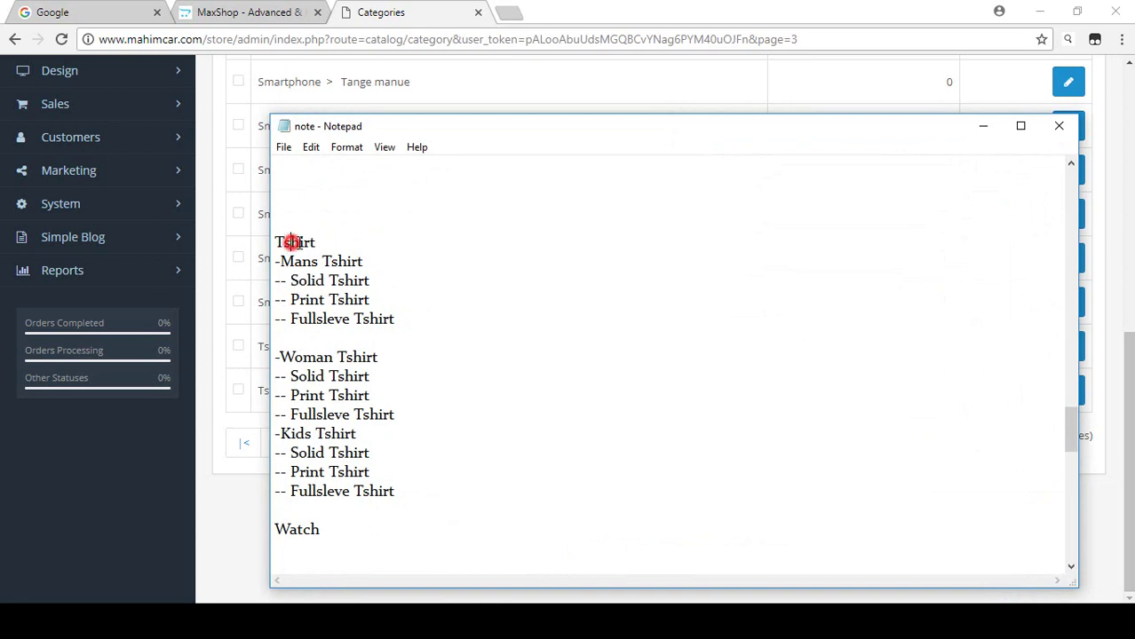
Step: Copy "Solid Tshirt" from the Notepad note and add a new category with that name
{"action": "left_click", "coordinate": [290, 279]}
{"action": "left_click_drag", "start_coordinate": [289, 280], "coordinate": [376, 280]}
{"action": "key", "text": "ctrl+c"}
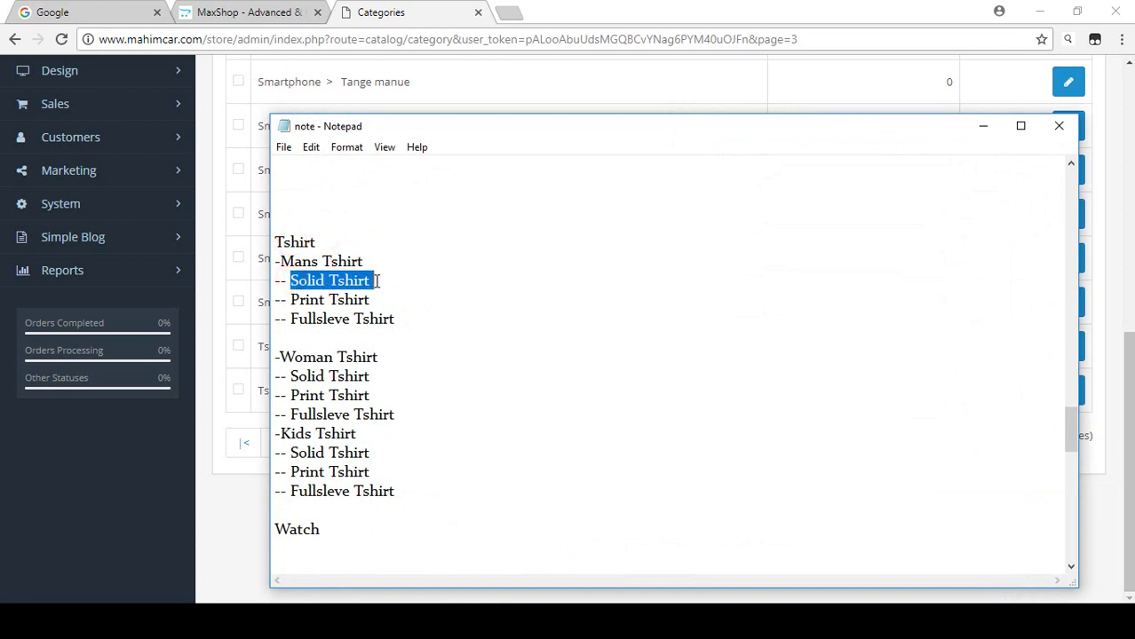
{"action": "left_click", "coordinate": [980, 125]}
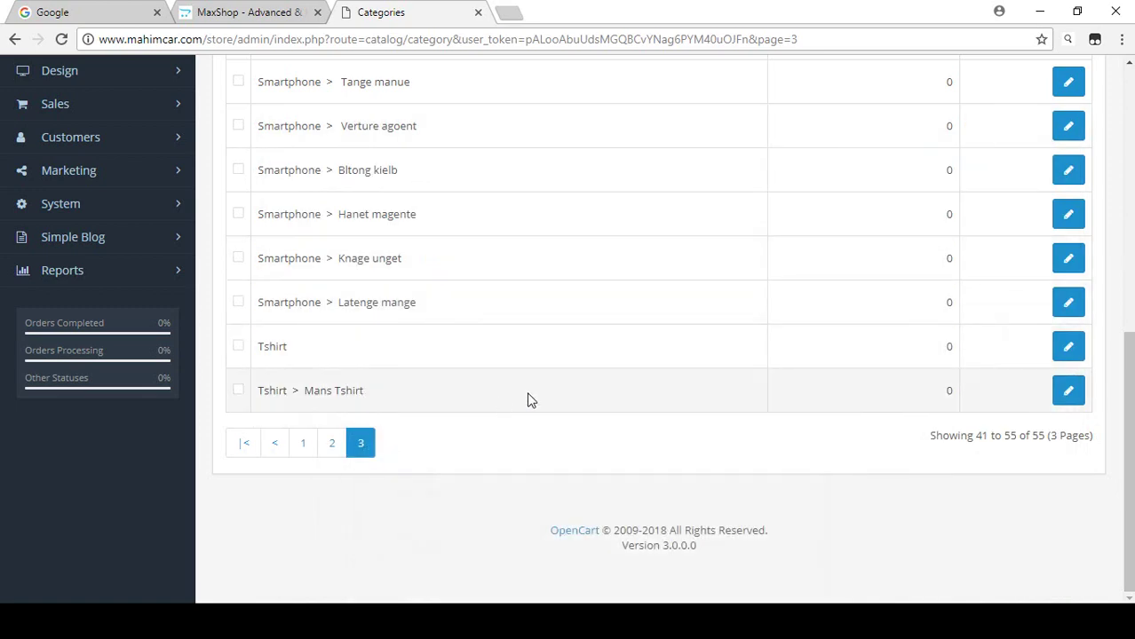
{"action": "scroll", "coordinate": [501, 406], "scroll_direction": "up", "scroll_amount": 10}
{"action": "left_click", "coordinate": [1019, 137]}
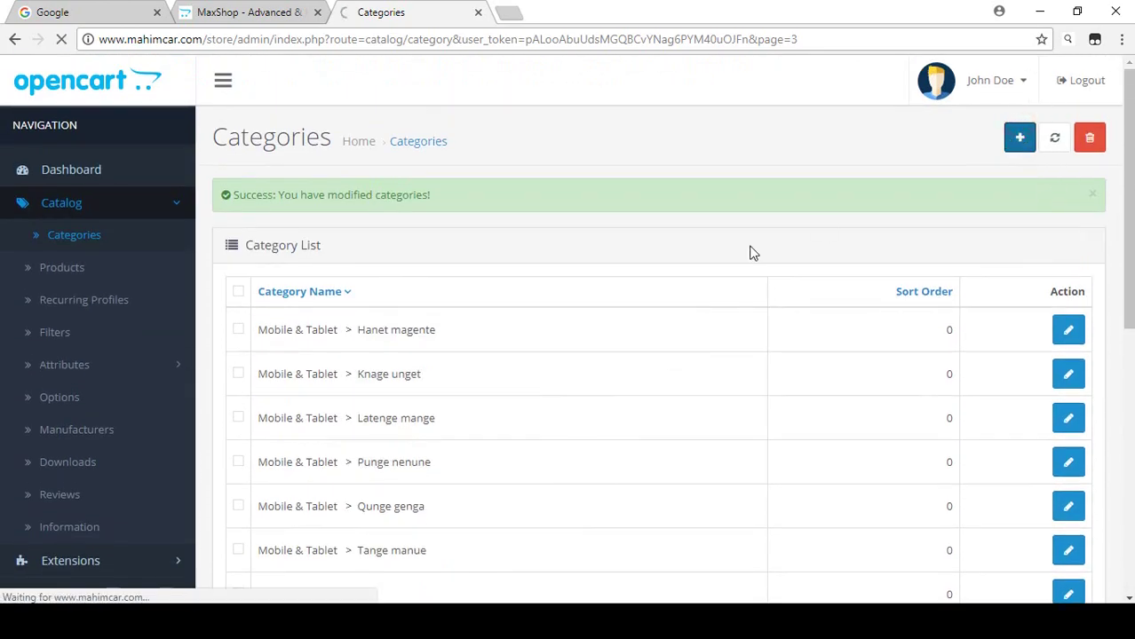
{"action": "left_click", "coordinate": [468, 362]}
{"action": "key", "text": "ctrl+v"}
Step: Check the Mans Tshirt parent in the note and copy the category name Solid Tshirt into the meta tag title
{"action": "left_click_drag", "start_coordinate": [383, 363], "coordinate": [463, 355]}
{"action": "key", "text": "ctrl+c"}
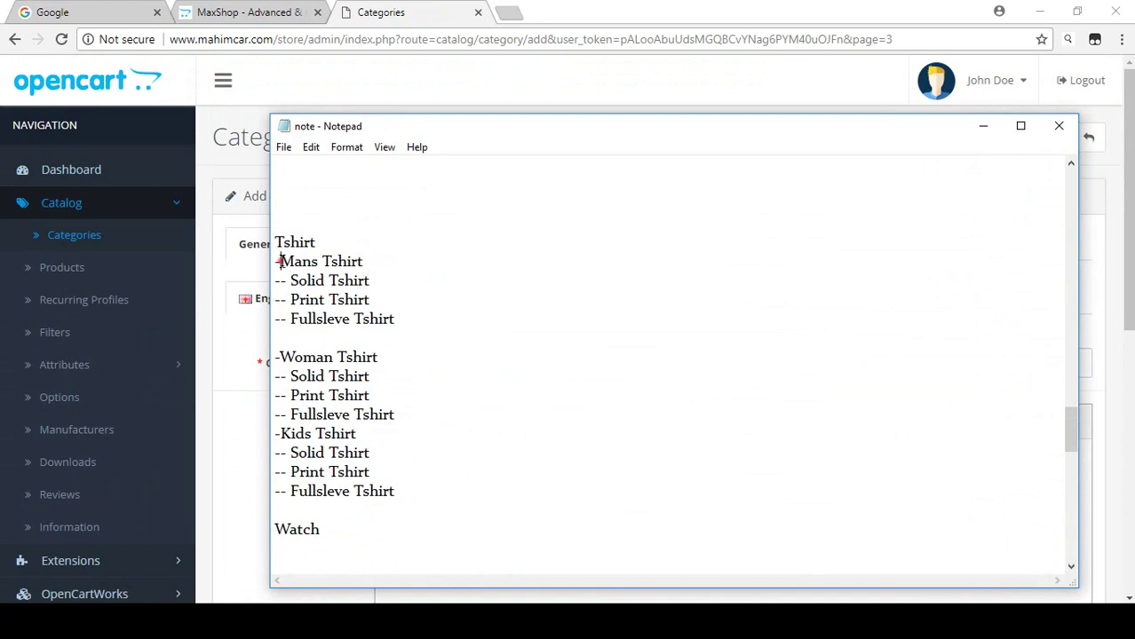
{"action": "left_click_drag", "start_coordinate": [280, 261], "coordinate": [407, 260]}
{"action": "left_click", "coordinate": [983, 126]}
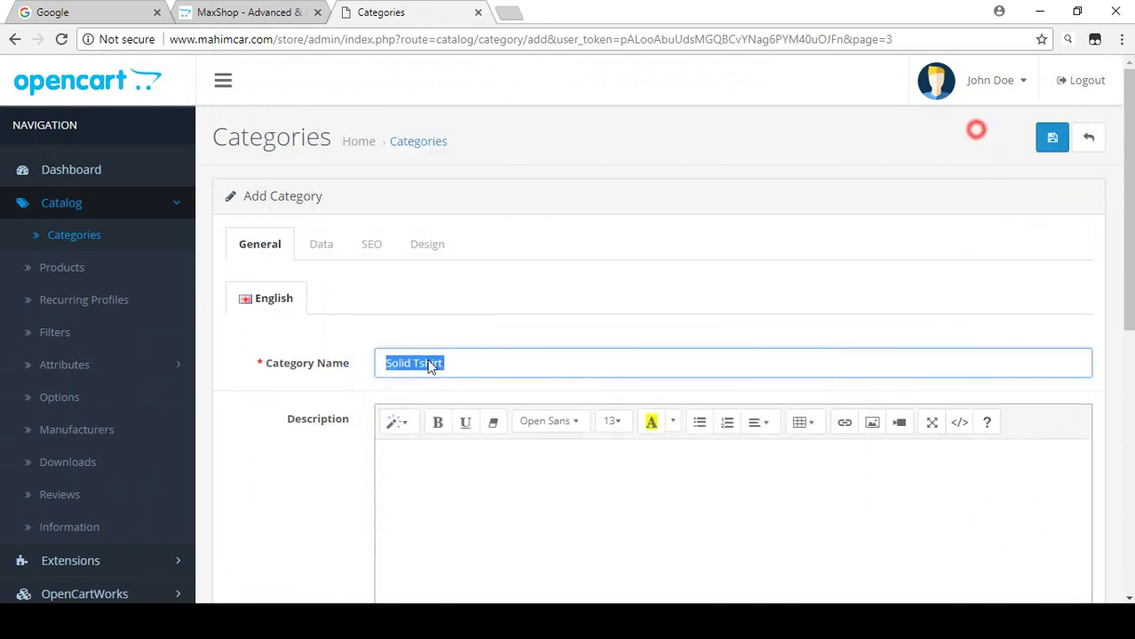
{"action": "scroll", "coordinate": [400, 368], "scroll_direction": "down", "scroll_amount": 5}
{"action": "left_click", "coordinate": [446, 328]}
{"action": "key", "text": "ctrl+v"}
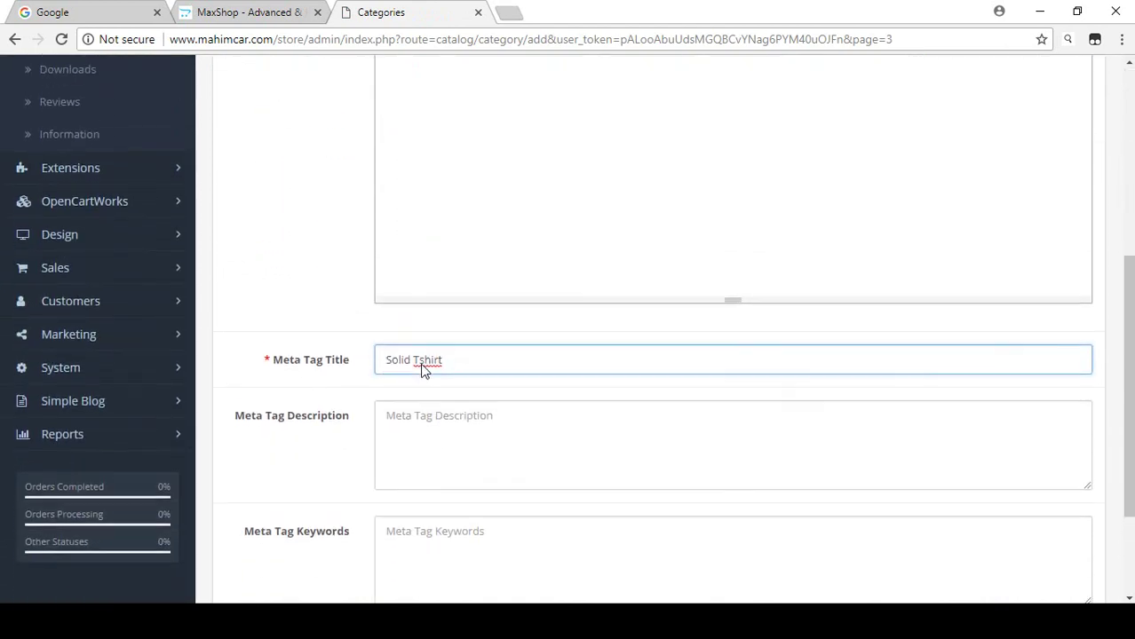
Step: Check the Mans Tshirt parent in the Notepad note and set the new category's parent to Tshirt > Mans Tshirt
{"action": "scroll", "coordinate": [422, 369], "scroll_direction": "up", "scroll_amount": 10}
{"action": "left_click", "coordinate": [321, 258]}
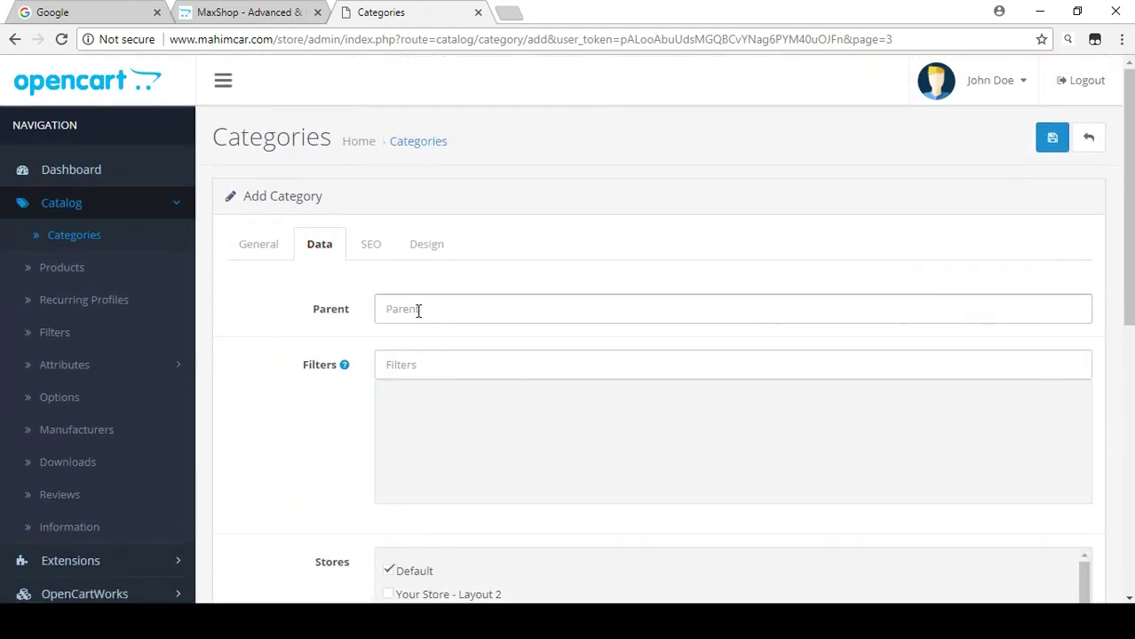
{"action": "key", "text": "alt+Tab"}
{"action": "left_click", "coordinate": [360, 259]}
{"action": "left_click_drag", "start_coordinate": [360, 259], "coordinate": [281, 261]}
{"action": "left_click", "coordinate": [982, 131]}
{"action": "left_click", "coordinate": [434, 308]}
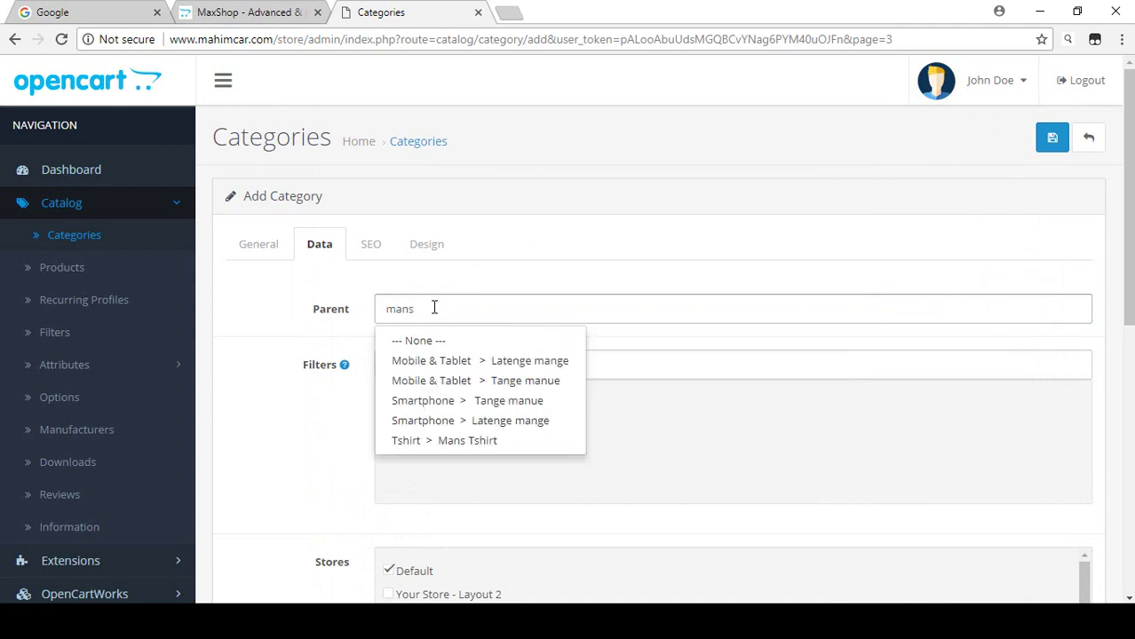
{"action": "left_click", "coordinate": [477, 442]}
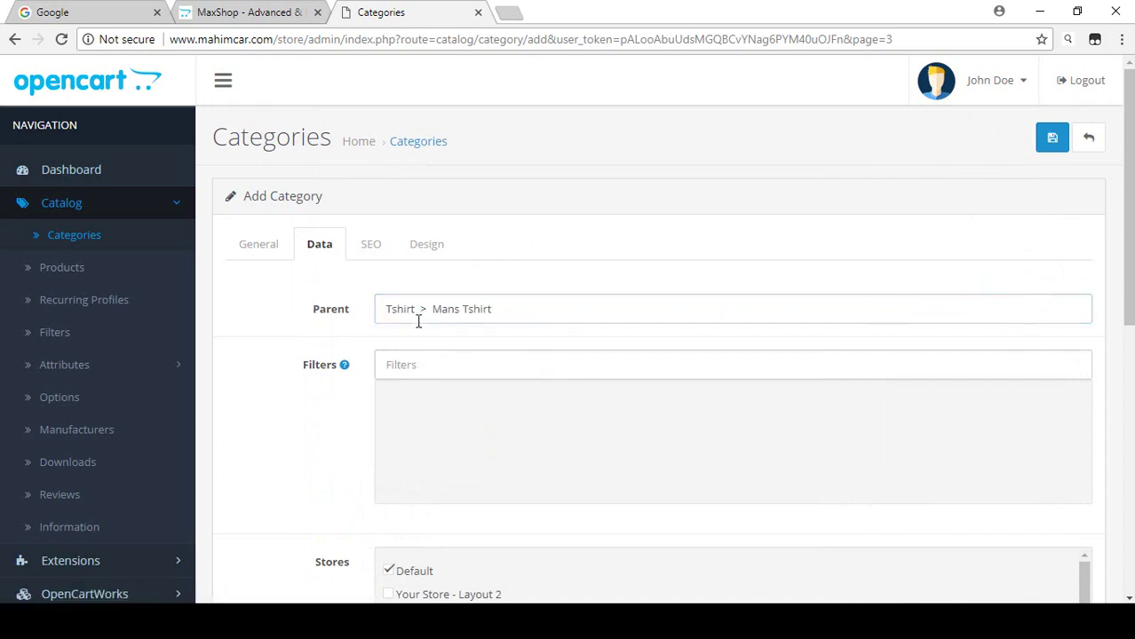
Step: Review the Solid Tshirt category name and its Mans Tshirt parent, and save the category
{"action": "left_click", "coordinate": [269, 251]}
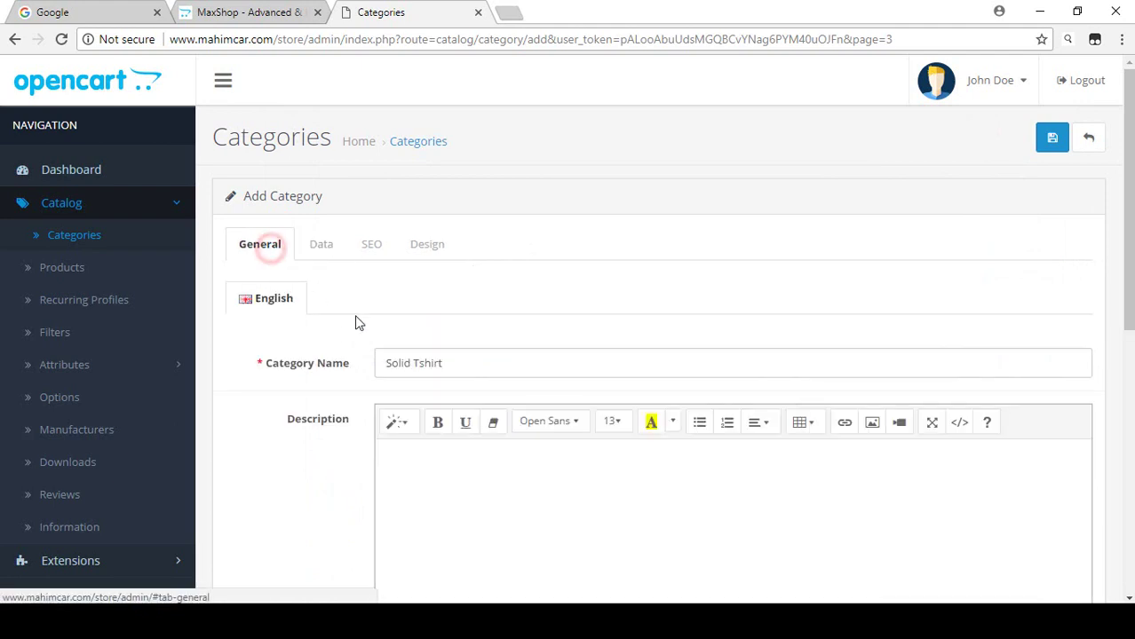
{"action": "left_click_drag", "start_coordinate": [384, 362], "coordinate": [441, 362]}
{"action": "left_click", "coordinate": [324, 246]}
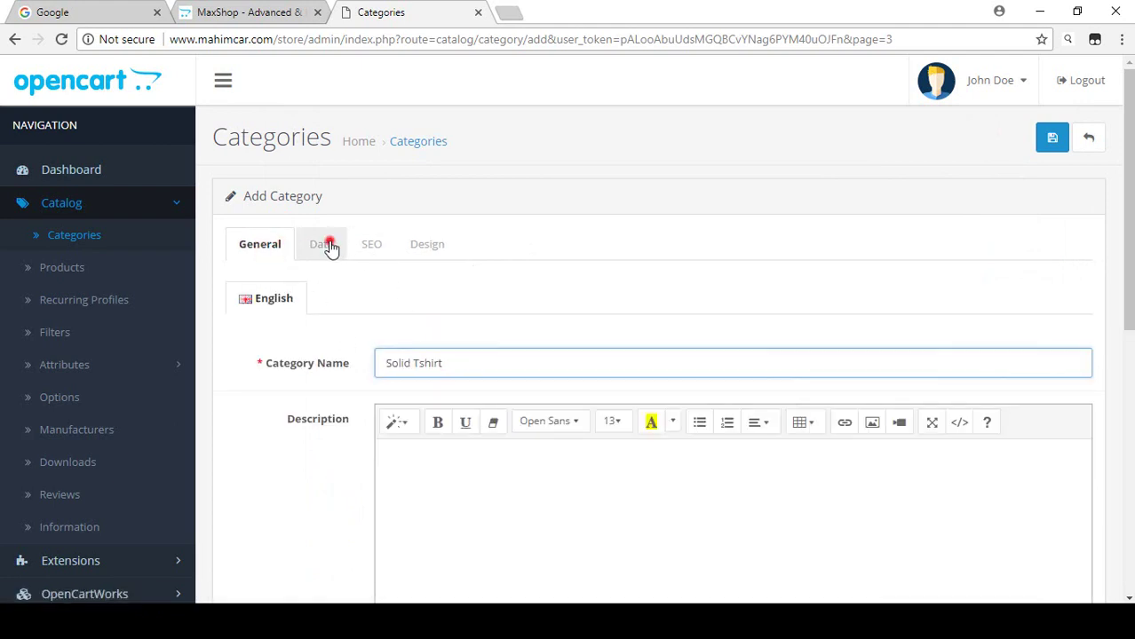
{"action": "left_click_drag", "start_coordinate": [432, 309], "coordinate": [506, 311]}
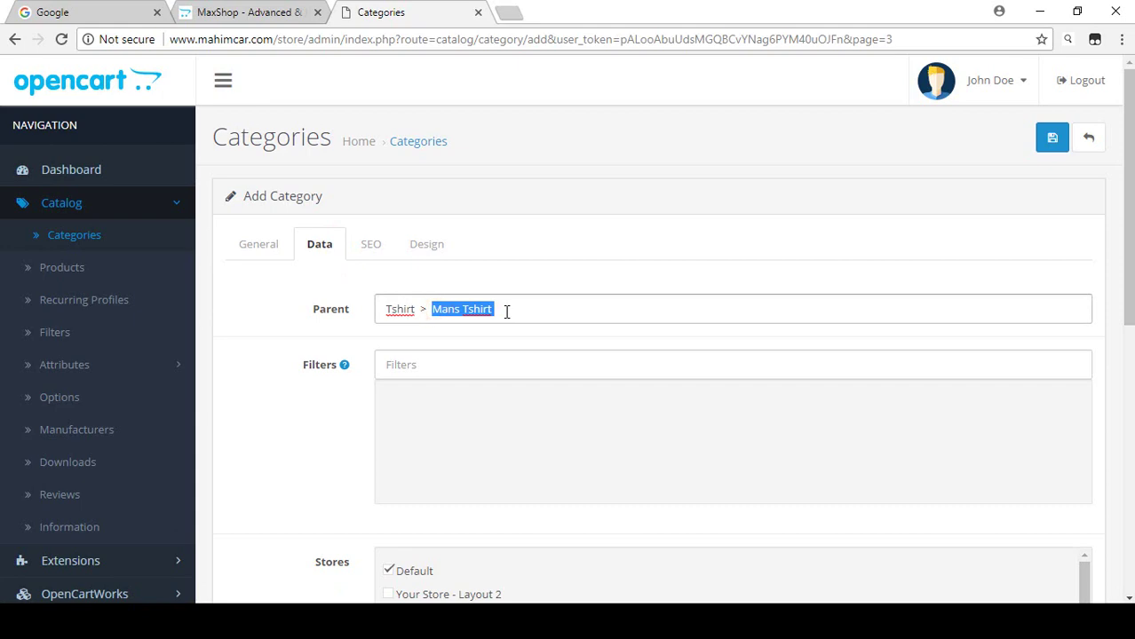
{"action": "left_click", "coordinate": [1048, 138]}
Step: Examine the Tshirt, Mans Tshirt and Solid Tshirt hierarchy at the end of the category list
{"action": "scroll", "coordinate": [772, 237], "scroll_direction": "down", "scroll_amount": 10}
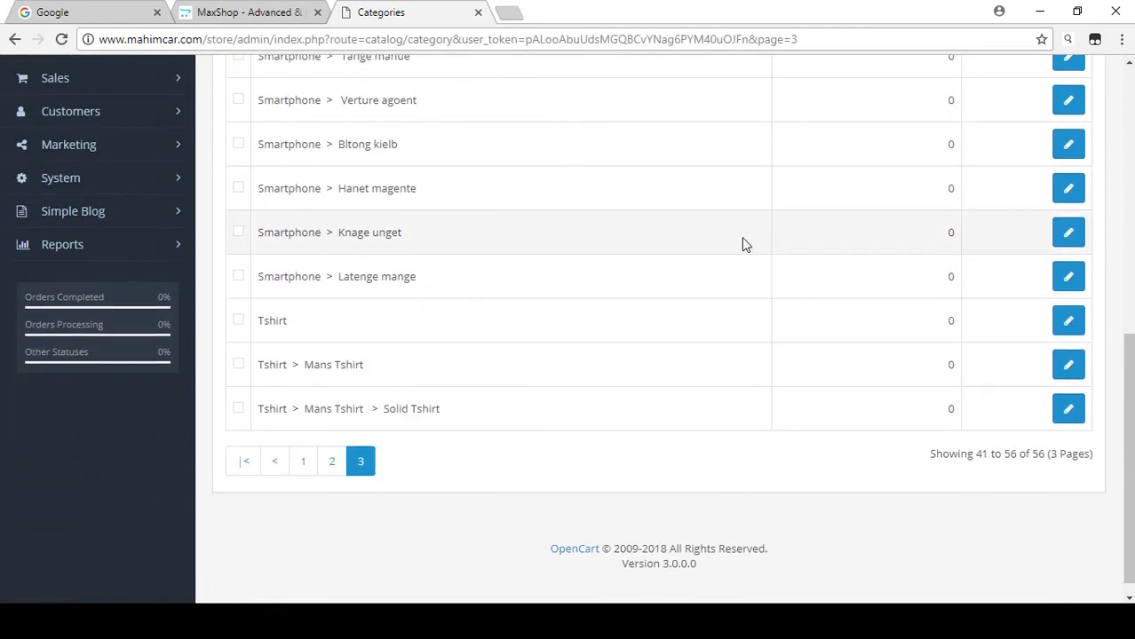
{"action": "left_click_drag", "start_coordinate": [257, 320], "coordinate": [372, 370]}
{"action": "left_click", "coordinate": [378, 368]}
{"action": "left_click_drag", "start_coordinate": [261, 320], "coordinate": [290, 323]}
{"action": "left_click_drag", "start_coordinate": [382, 408], "coordinate": [426, 411]}
{"action": "left_click_drag", "start_coordinate": [305, 408], "coordinate": [364, 410]}
{"action": "left_click_drag", "start_coordinate": [257, 413], "coordinate": [289, 409]}
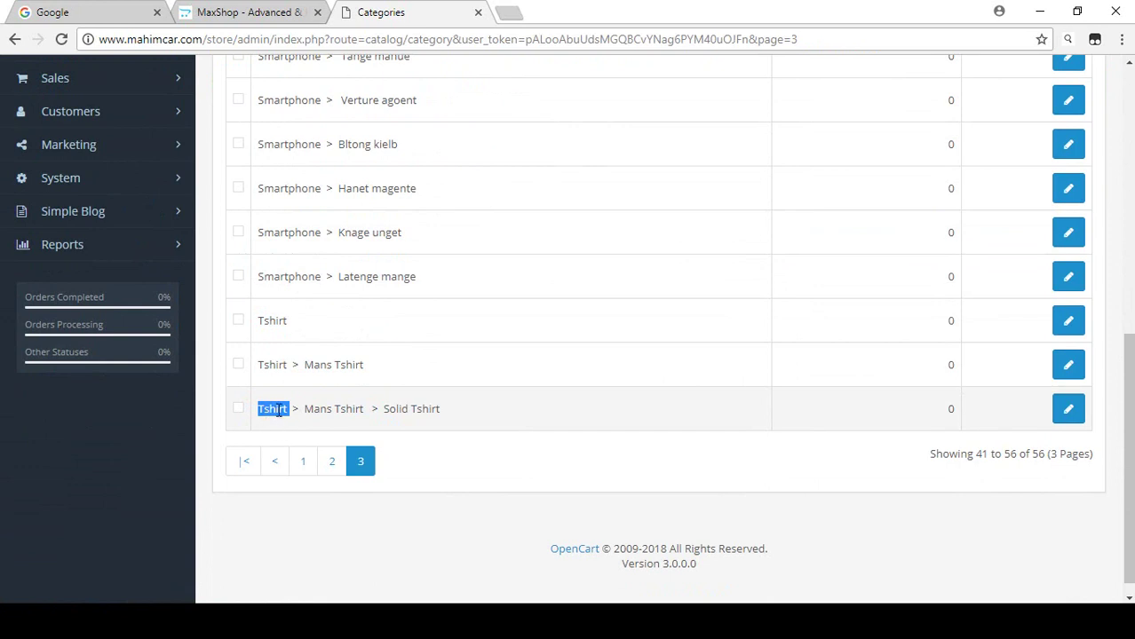
{"action": "left_click_drag", "start_coordinate": [263, 319], "coordinate": [364, 366]}
{"action": "left_click", "coordinate": [305, 323]}
{"action": "left_click", "coordinate": [421, 387]}
{"action": "left_click_drag", "start_coordinate": [382, 411], "coordinate": [469, 419]}
{"action": "left_click", "coordinate": [470, 426]}
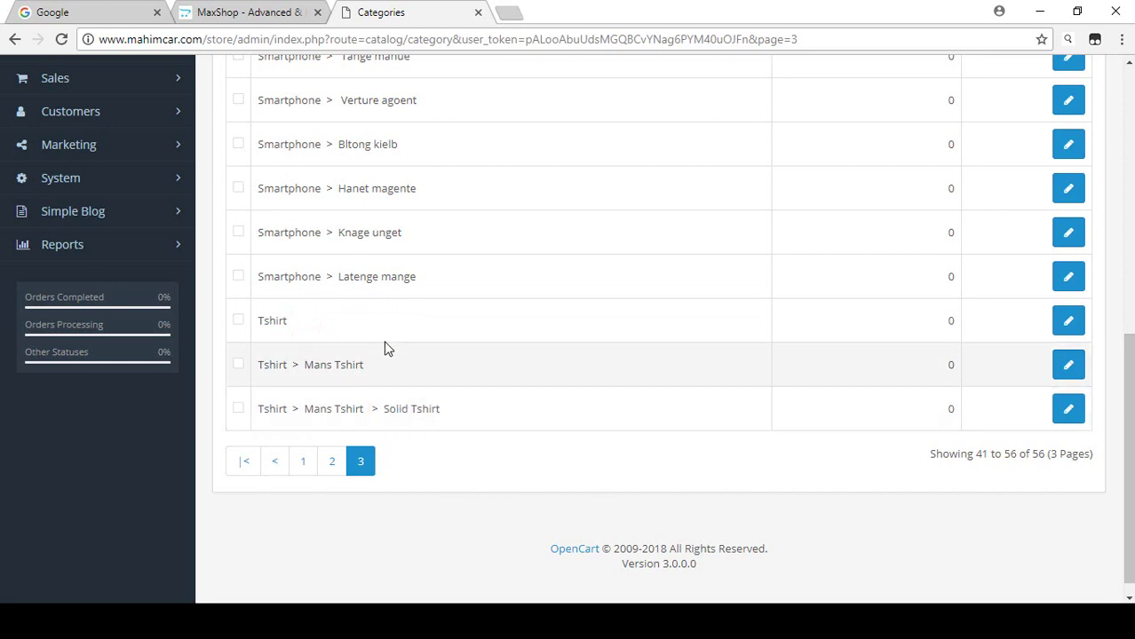
Step: Switch to the Notepad note and review the Mans, Woman and Kids Tshirt groups with their subcategories
{"action": "key", "text": "alt+Tab"}
{"action": "left_click", "coordinate": [405, 285]}
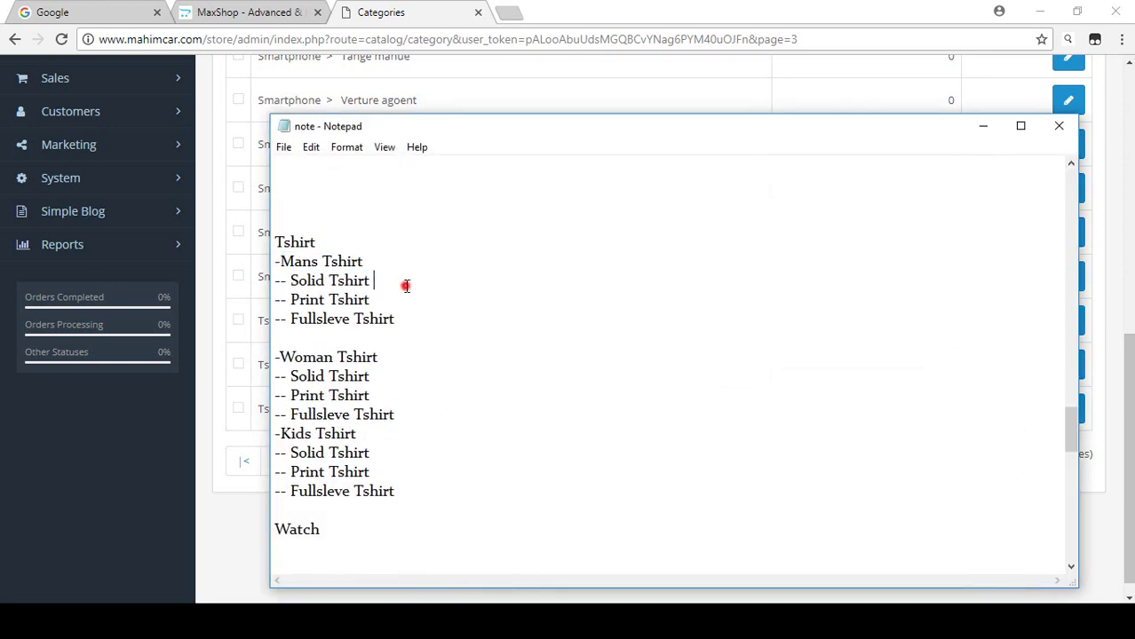
{"action": "left_click_drag", "start_coordinate": [275, 241], "coordinate": [384, 293]}
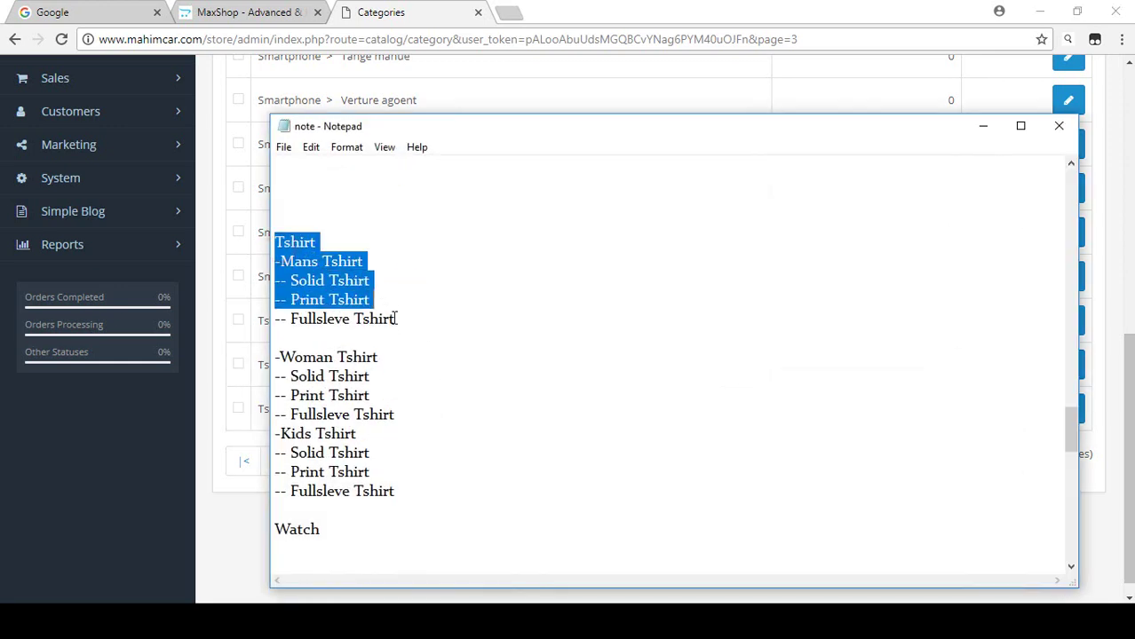
{"action": "left_click", "coordinate": [392, 316]}
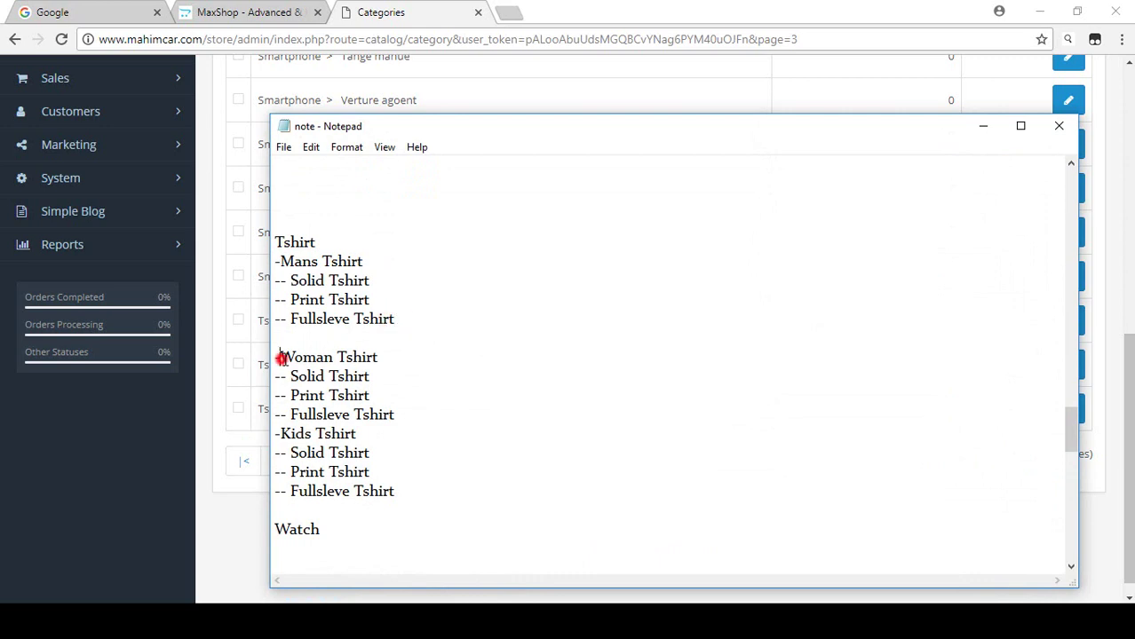
{"action": "left_click_drag", "start_coordinate": [280, 357], "coordinate": [392, 360]}
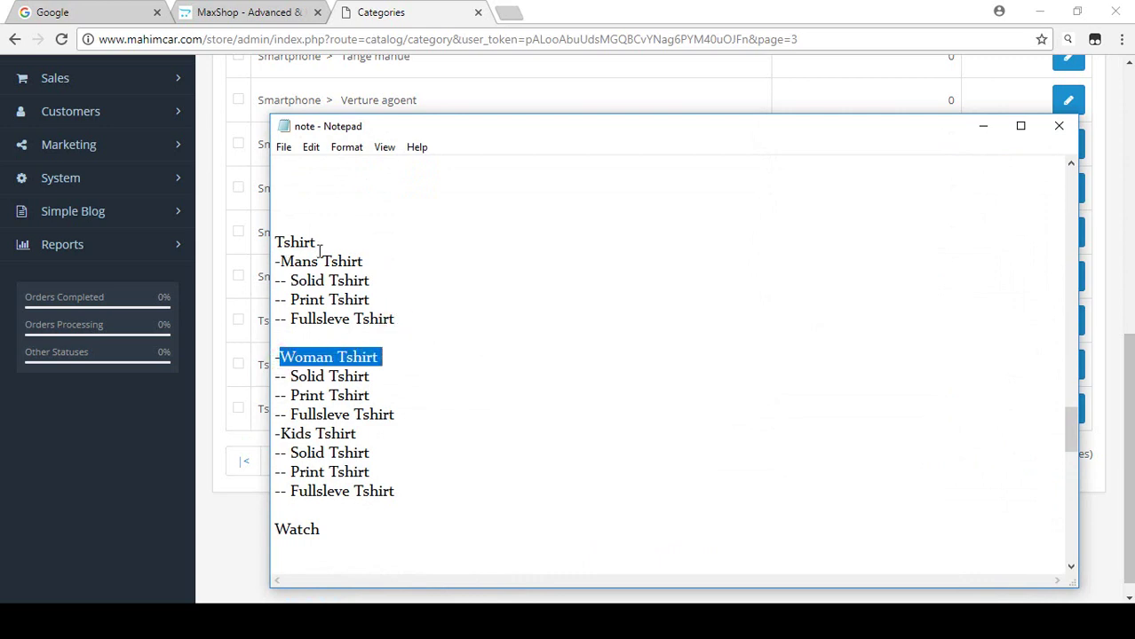
{"action": "left_click_drag", "start_coordinate": [280, 434], "coordinate": [359, 434]}
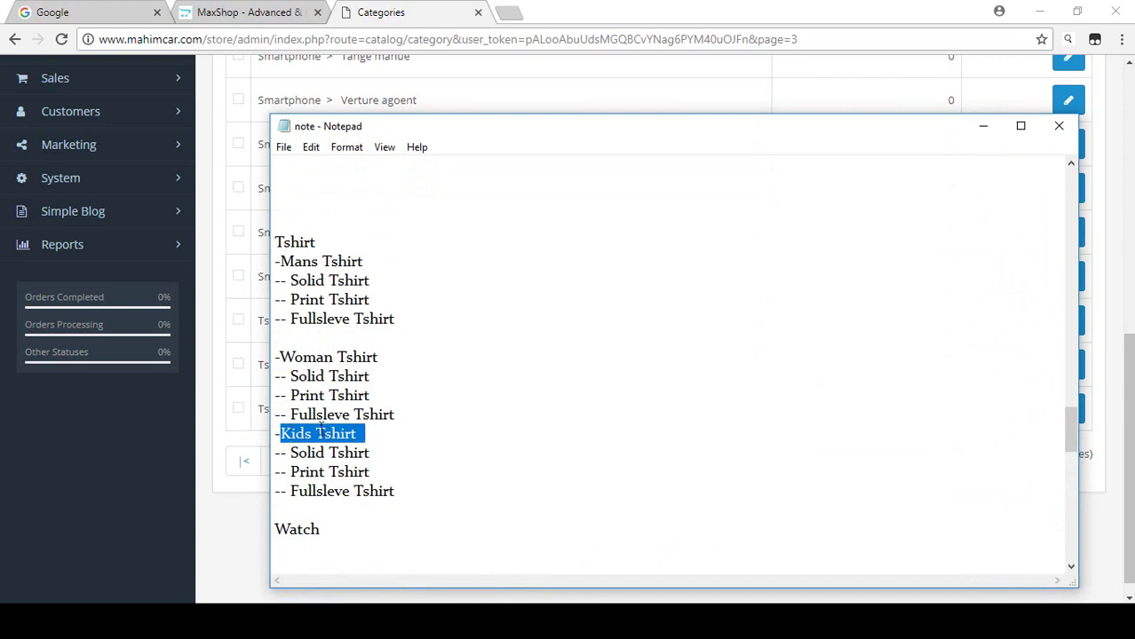
{"action": "left_click_drag", "start_coordinate": [288, 453], "coordinate": [372, 452]}
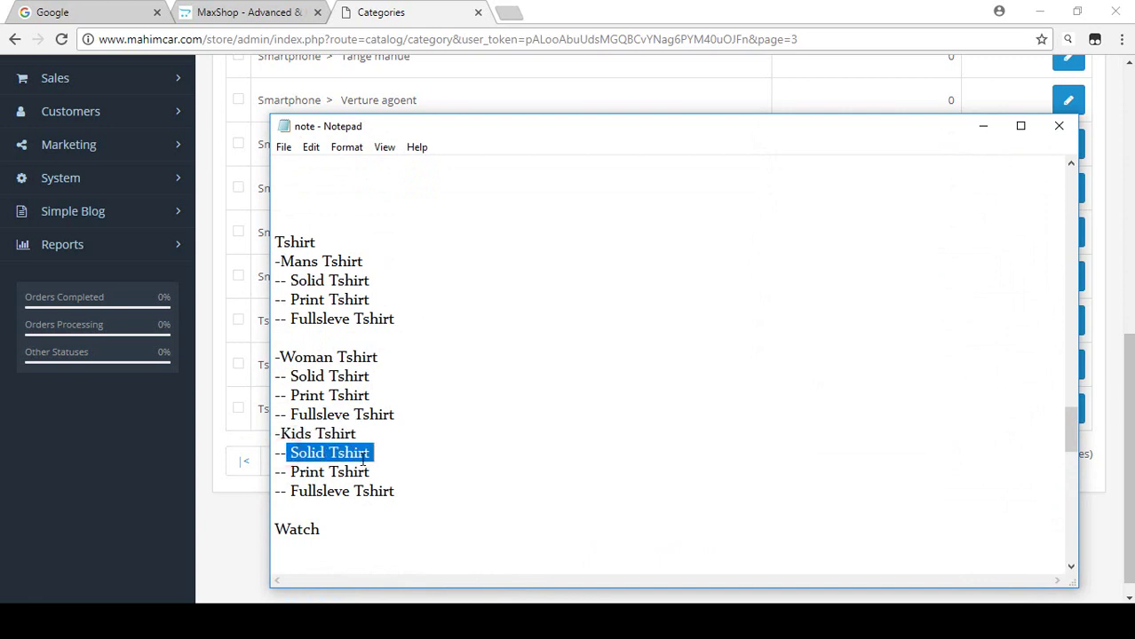
{"action": "left_click", "coordinate": [293, 471]}
{"action": "left_click_drag", "start_coordinate": [290, 472], "coordinate": [364, 472]}
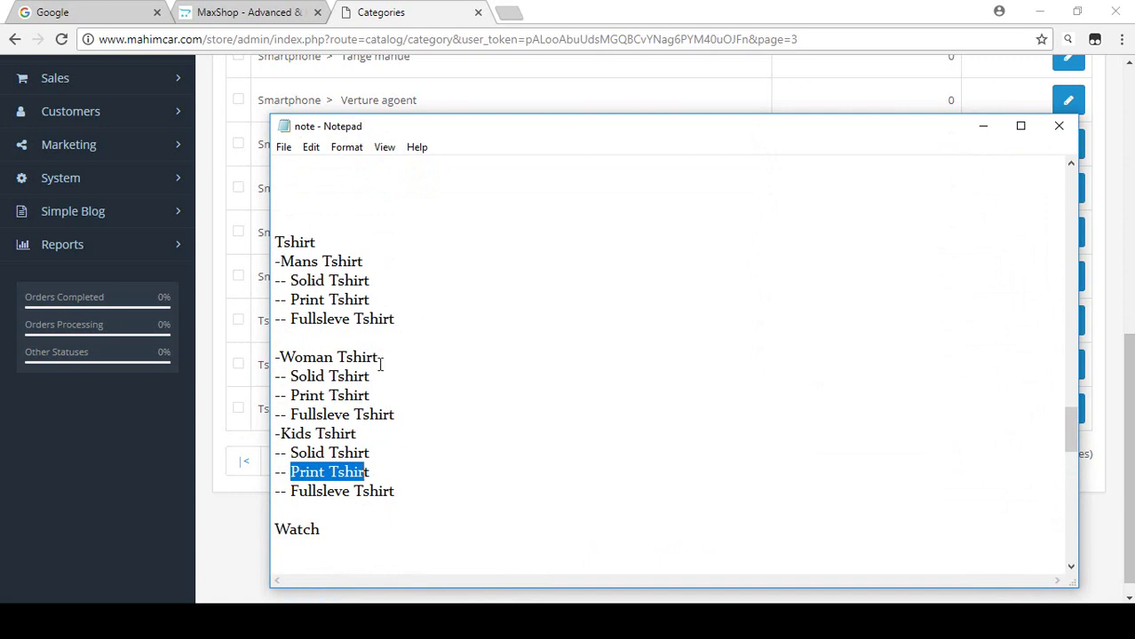
{"action": "scroll", "coordinate": [416, 388], "scroll_direction": "down", "scroll_amount": 1}
{"action": "scroll", "coordinate": [416, 390], "scroll_direction": "up", "scroll_amount": 2}
{"action": "left_click", "coordinate": [980, 128]}
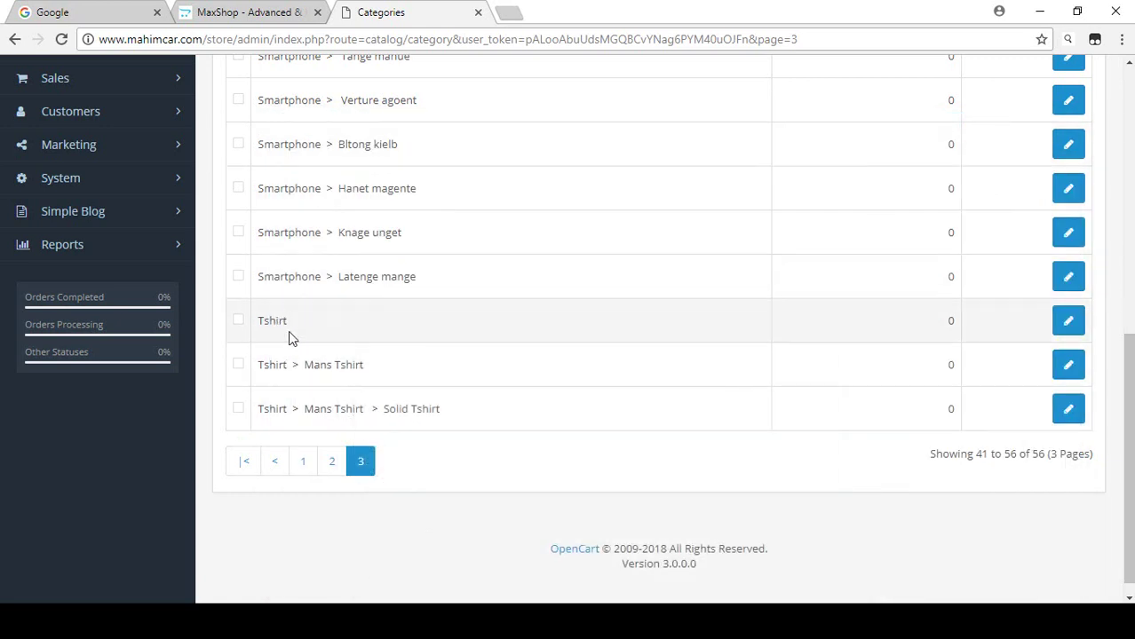
{"action": "scroll", "coordinate": [391, 378], "scroll_direction": "up", "scroll_amount": 2}
{"action": "scroll", "coordinate": [389, 377], "scroll_direction": "down", "scroll_amount": 2}
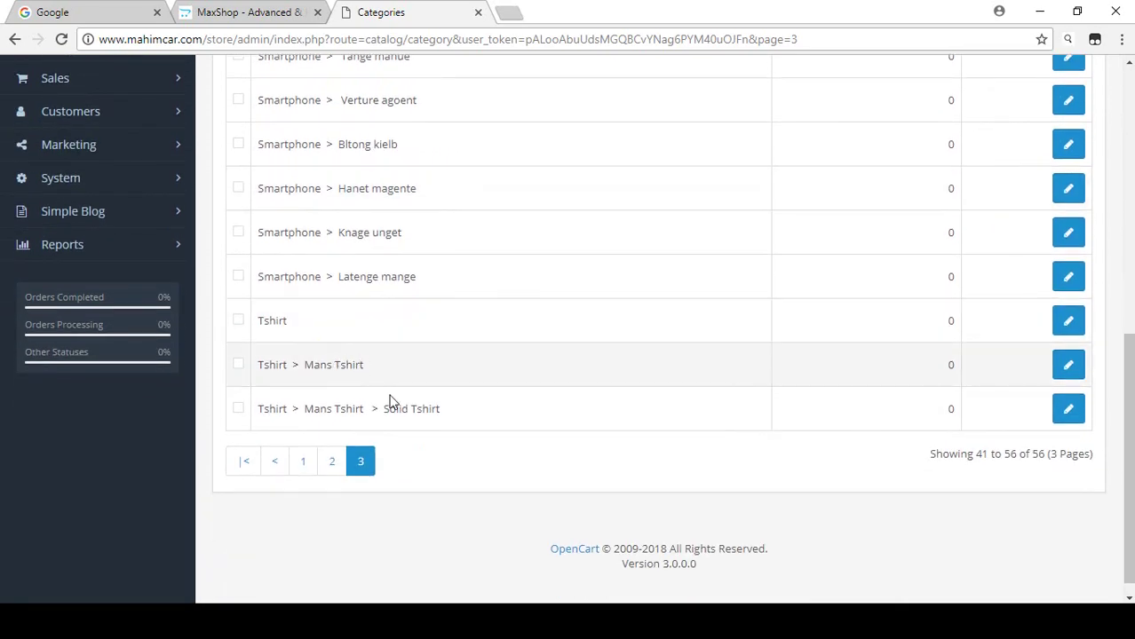
{"action": "scroll", "coordinate": [507, 436], "scroll_direction": "up", "scroll_amount": 7}
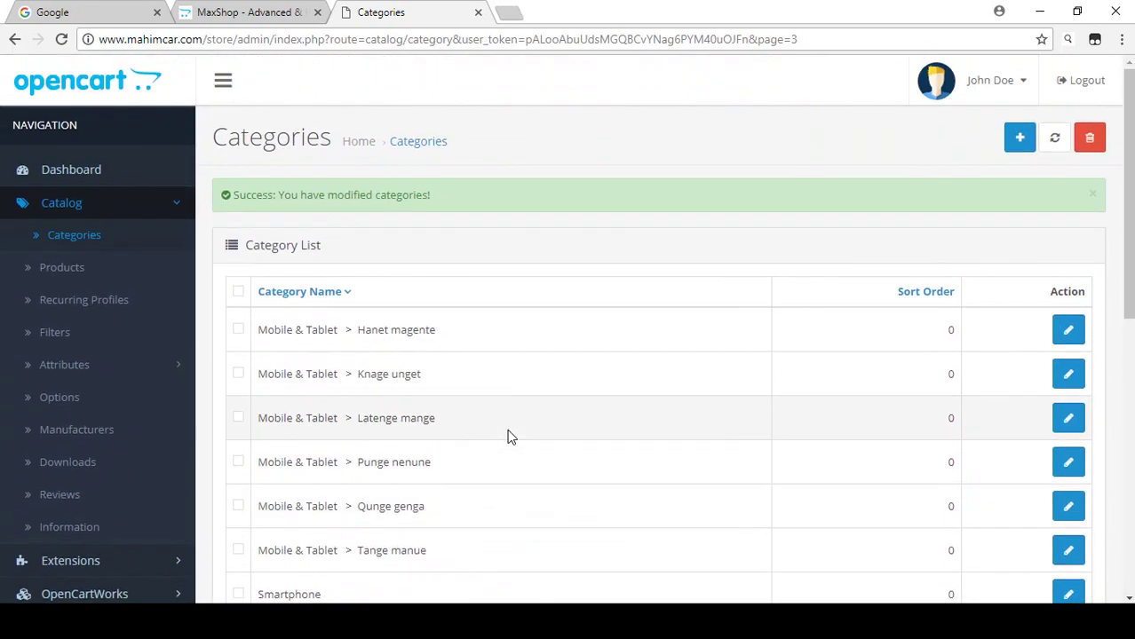
{"action": "scroll", "coordinate": [298, 400], "scroll_direction": "down", "scroll_amount": 5}
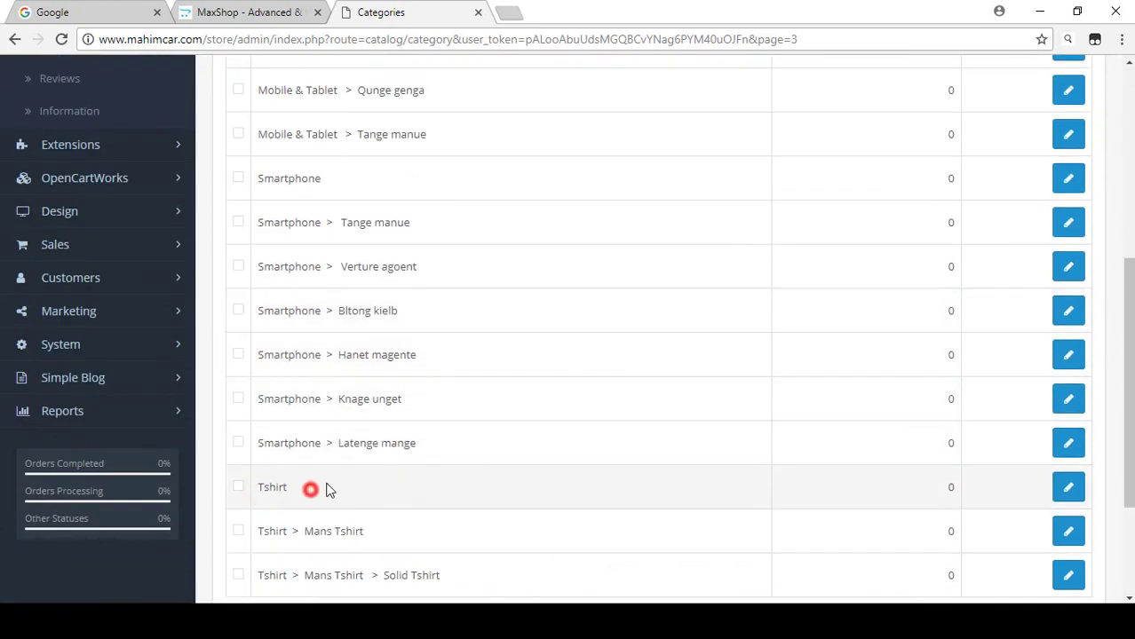
{"action": "scroll", "coordinate": [308, 493], "scroll_direction": "up", "scroll_amount": 4}
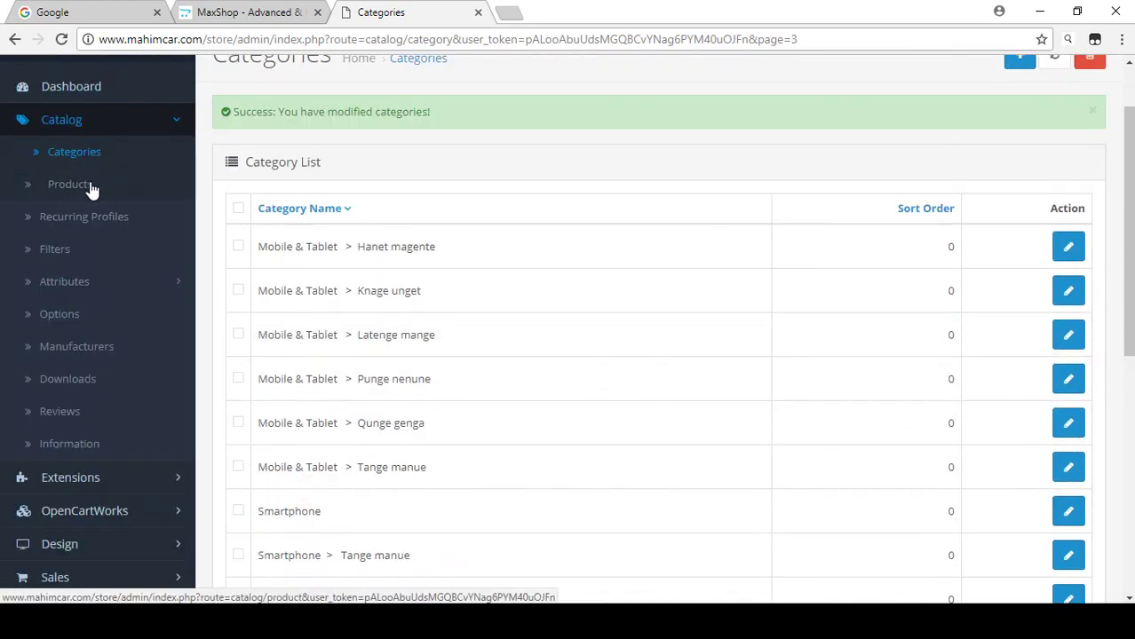
{"action": "scroll", "coordinate": [86, 188], "scroll_direction": "up", "scroll_amount": 1}
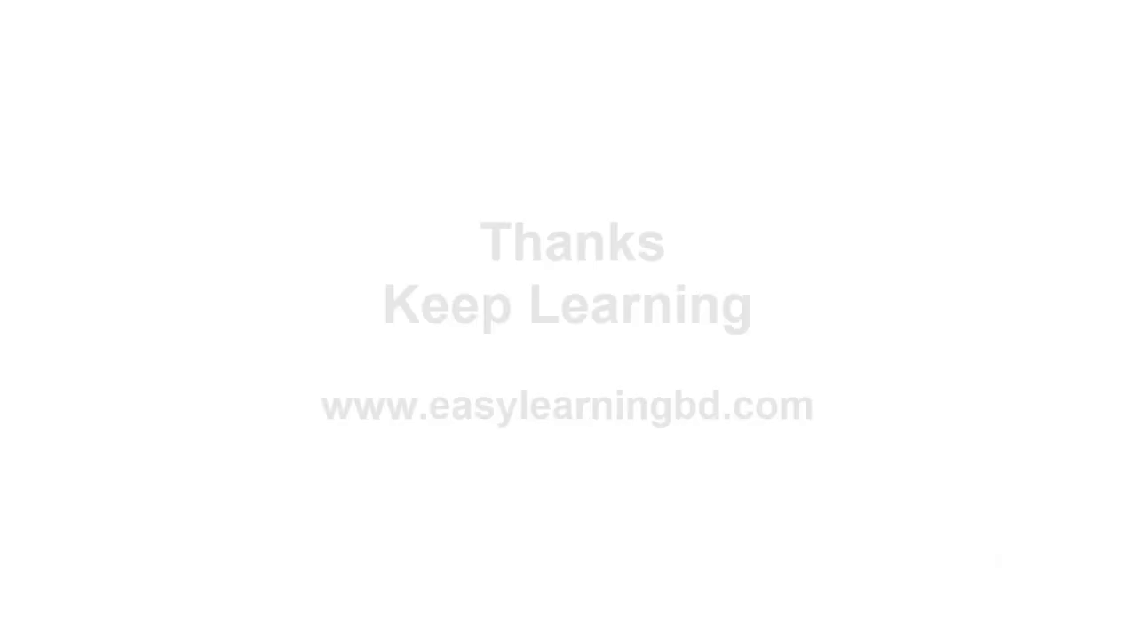